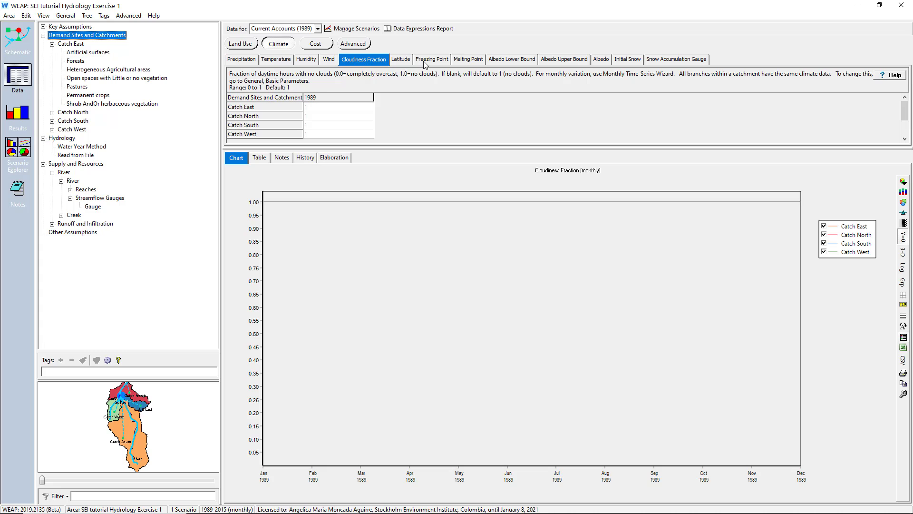
- Review the Freezing Point and Melting Point climate settings for the catchments
{"action": "left_click", "coordinate": [425, 60]}
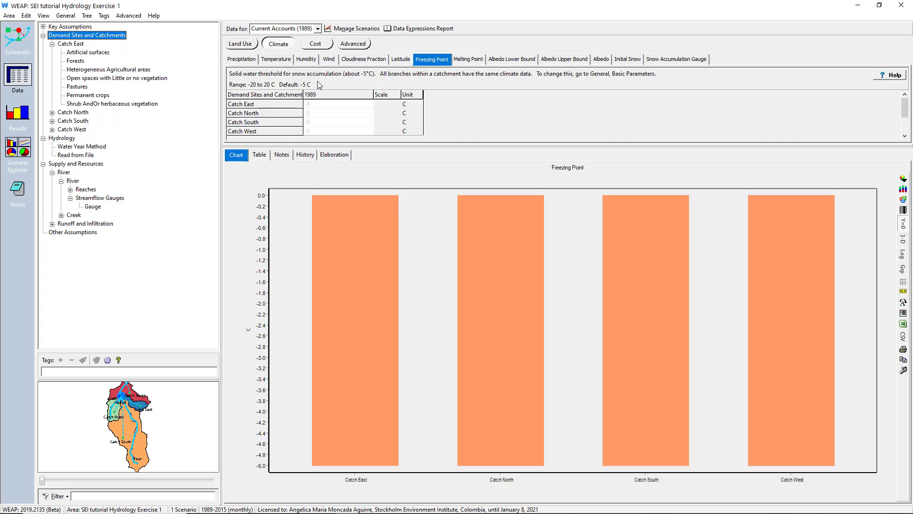
{"action": "left_click", "coordinate": [458, 59]}
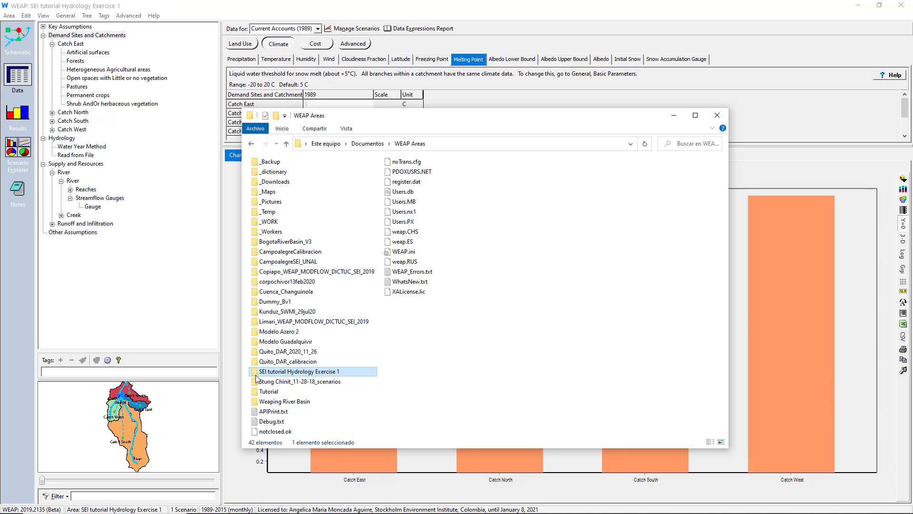
- Open precip Catch.csv from the SEI tutorial Hydrology Exercise 1 Climate folder, examine its date and catchment columns, and close it
{"action": "double_click", "coordinate": [344, 375]}
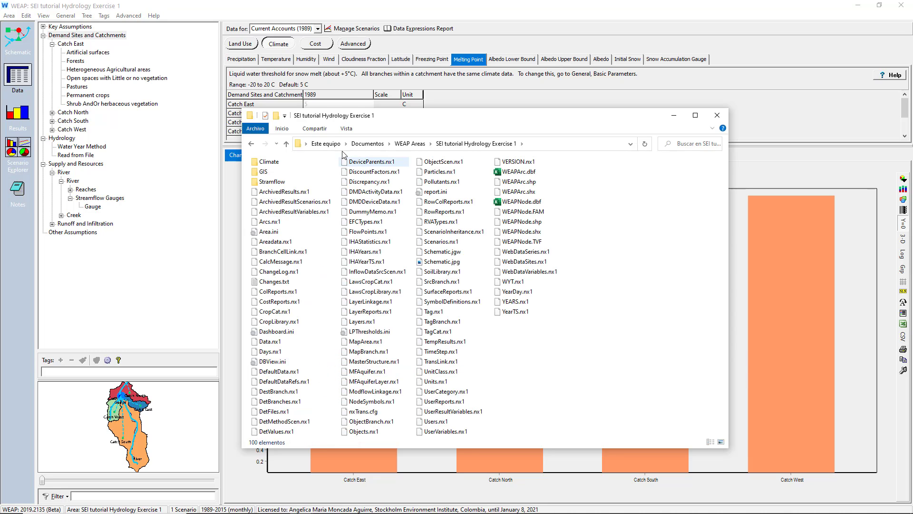
{"action": "double_click", "coordinate": [266, 162]}
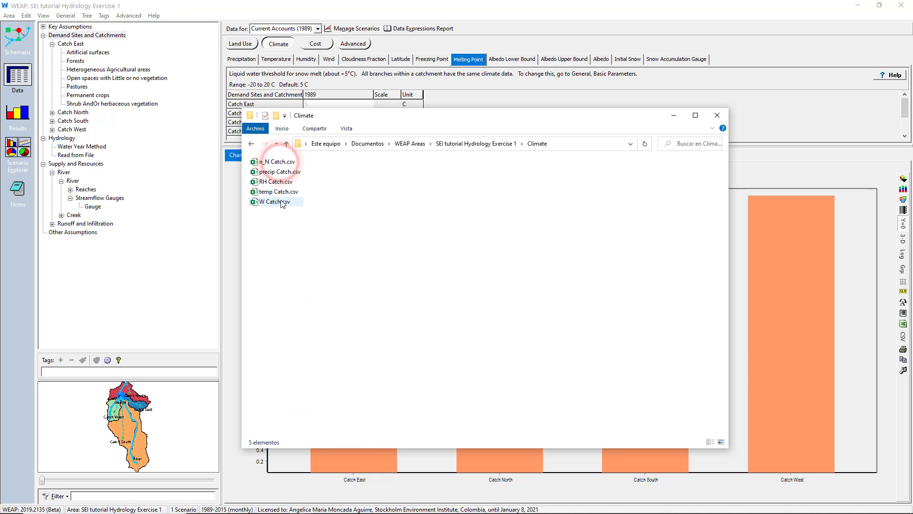
{"action": "double_click", "coordinate": [279, 172]}
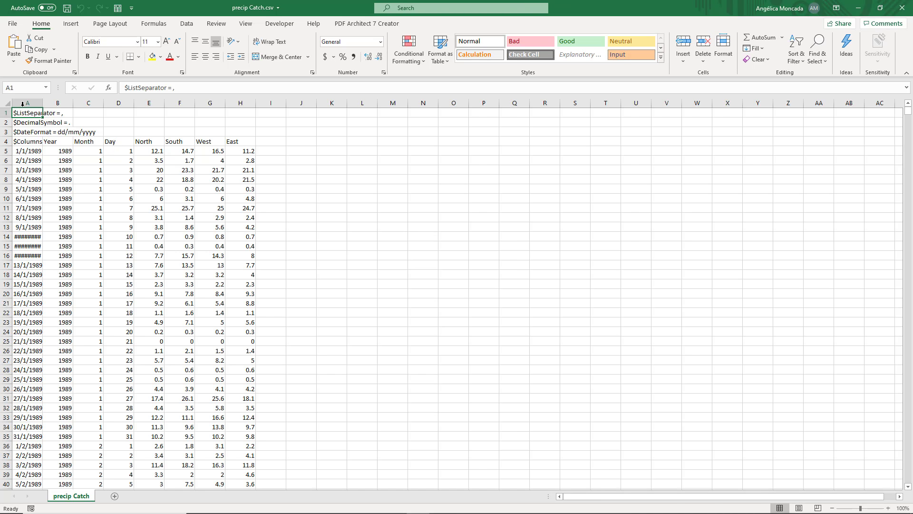
{"action": "left_click_drag", "start_coordinate": [22, 103], "coordinate": [240, 103]}
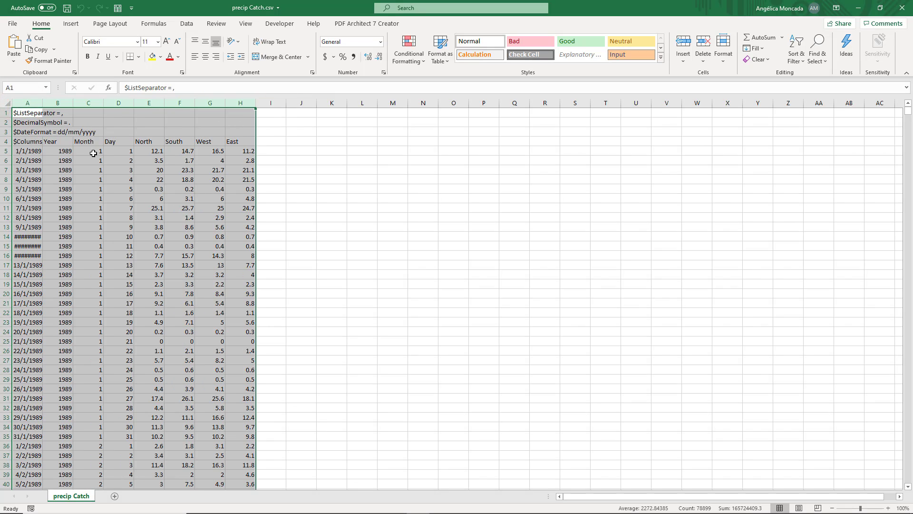
{"action": "left_click", "coordinate": [34, 151]}
{"action": "left_click_drag", "start_coordinate": [149, 102], "coordinate": [240, 111]}
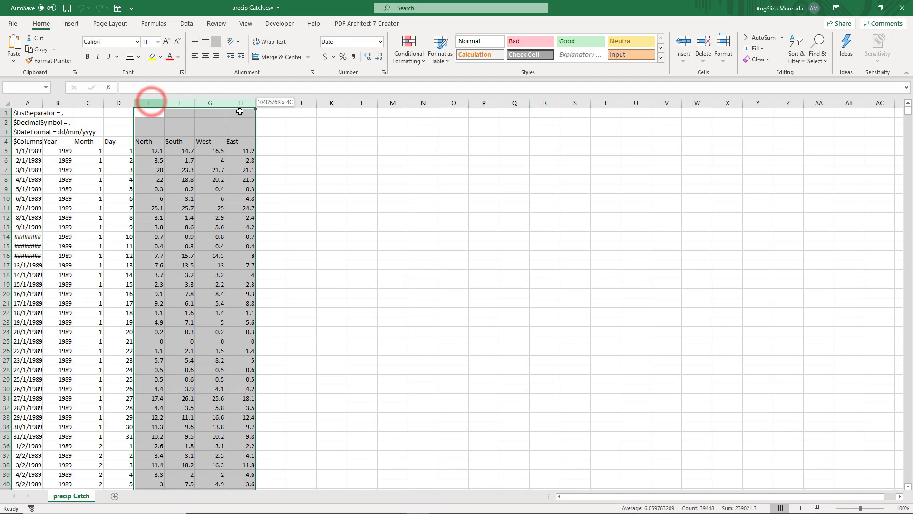
{"action": "left_click", "coordinate": [897, 11]}
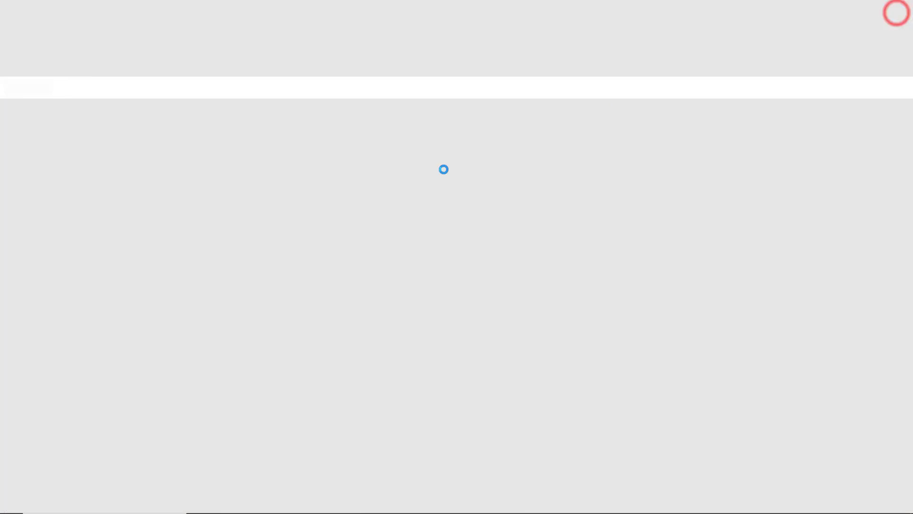
- Examine the dates and the four catchment columns in temp Catch.csv, then close the file
{"action": "left_click_drag", "start_coordinate": [22, 148], "coordinate": [21, 237]}
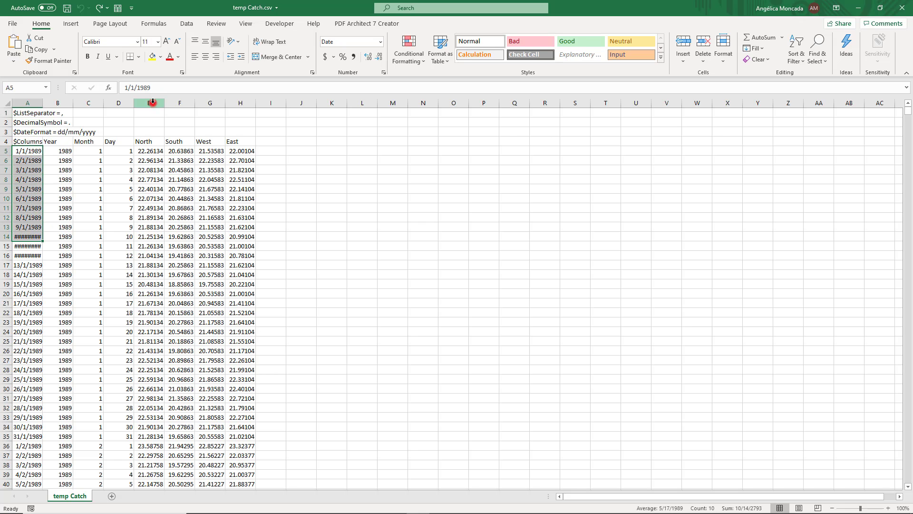
{"action": "left_click_drag", "start_coordinate": [149, 103], "coordinate": [239, 109]}
{"action": "left_click", "coordinate": [896, 9]}
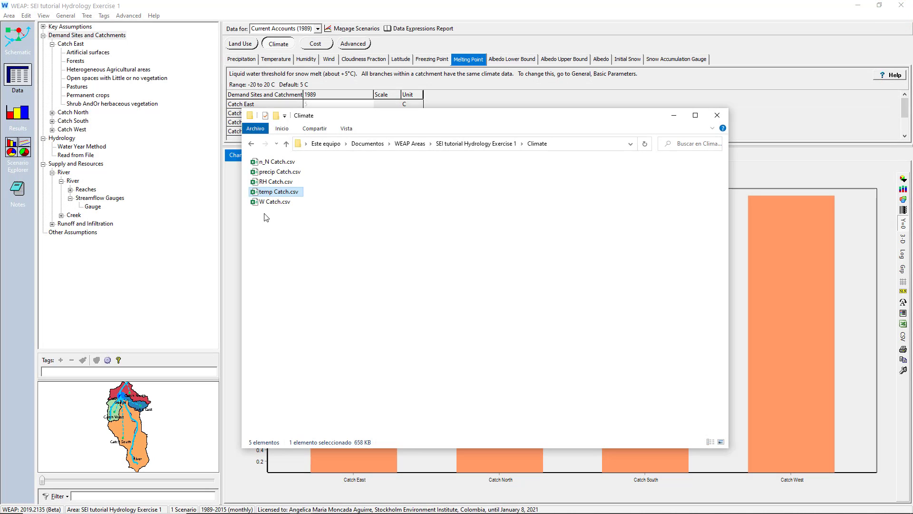
- Open RH Catch.csv, examine its year, month and catchment humidity columns and the rows below the data, and close it
{"action": "double_click", "coordinate": [266, 181]}
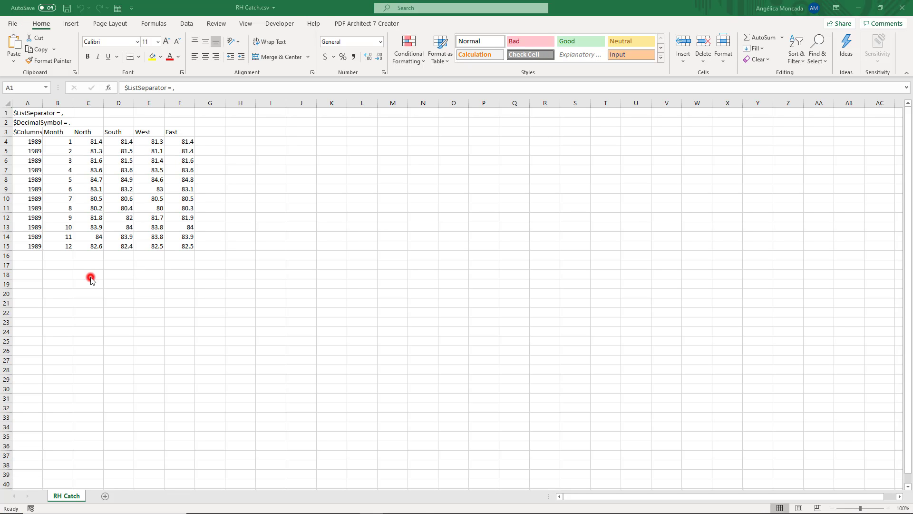
{"action": "left_click", "coordinate": [90, 278]}
{"action": "left_click_drag", "start_coordinate": [62, 139], "coordinate": [63, 241]}
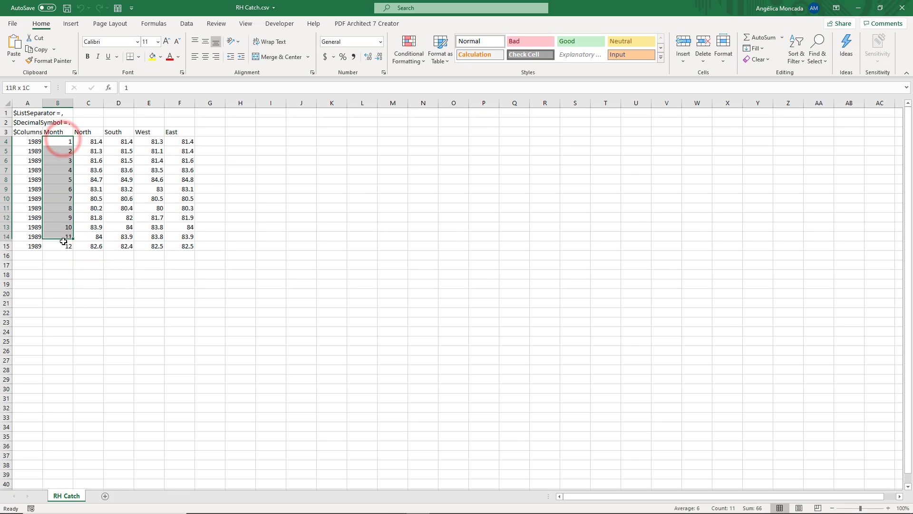
{"action": "left_click_drag", "start_coordinate": [28, 142], "coordinate": [30, 245]}
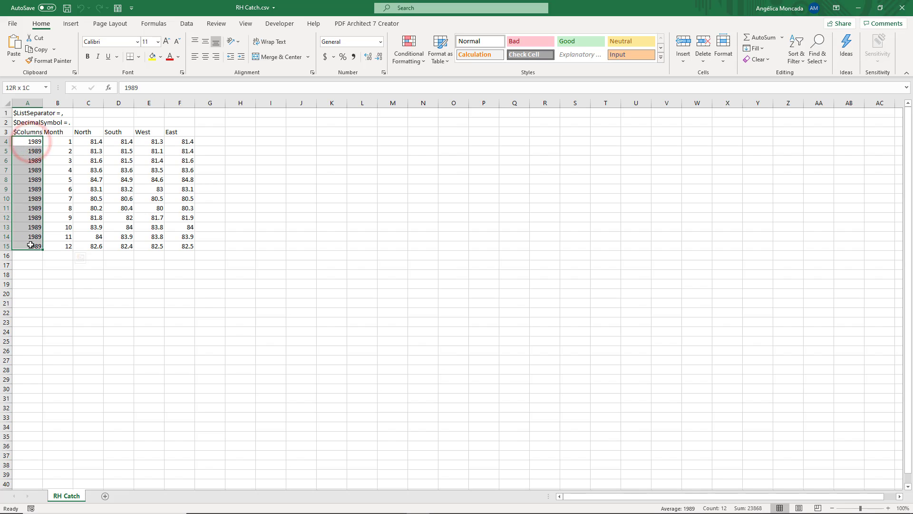
{"action": "left_click_drag", "start_coordinate": [88, 141], "coordinate": [176, 247]}
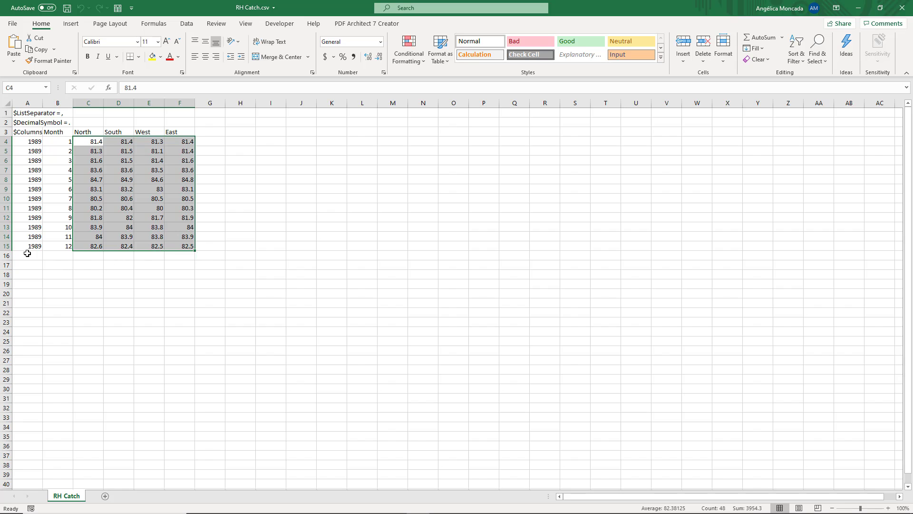
{"action": "left_click_drag", "start_coordinate": [26, 256], "coordinate": [179, 466]}
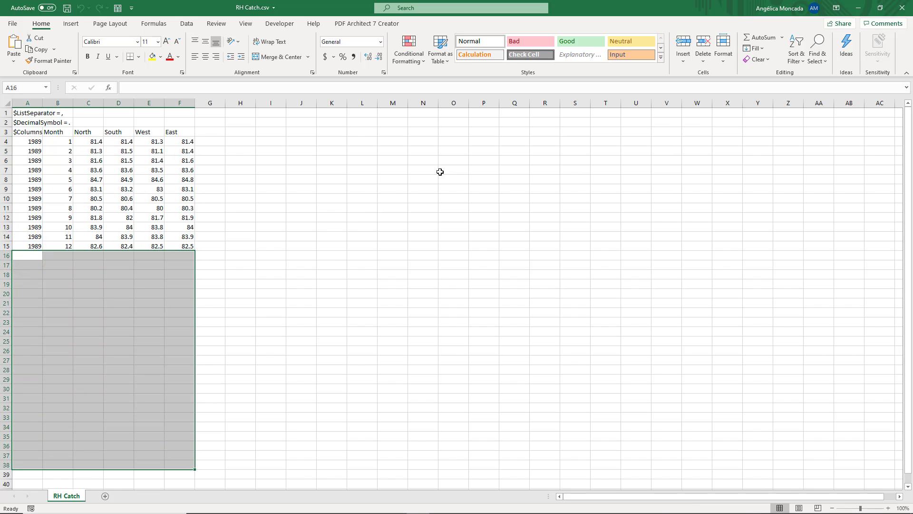
{"action": "left_click", "coordinate": [904, 6]}
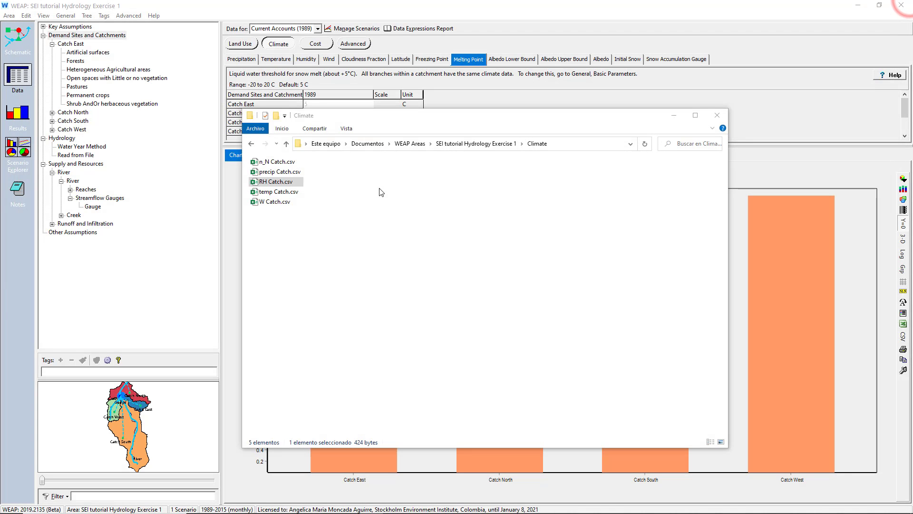
- Open n_N Catch.csv and W Catch.csv, examine their data, and close both files to return to WEAP
{"action": "double_click", "coordinate": [267, 162]}
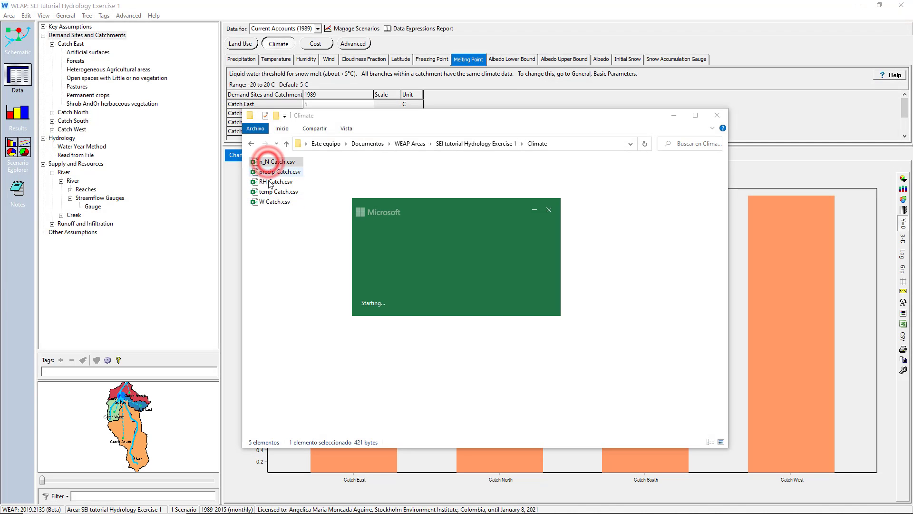
{"action": "double_click", "coordinate": [267, 201]}
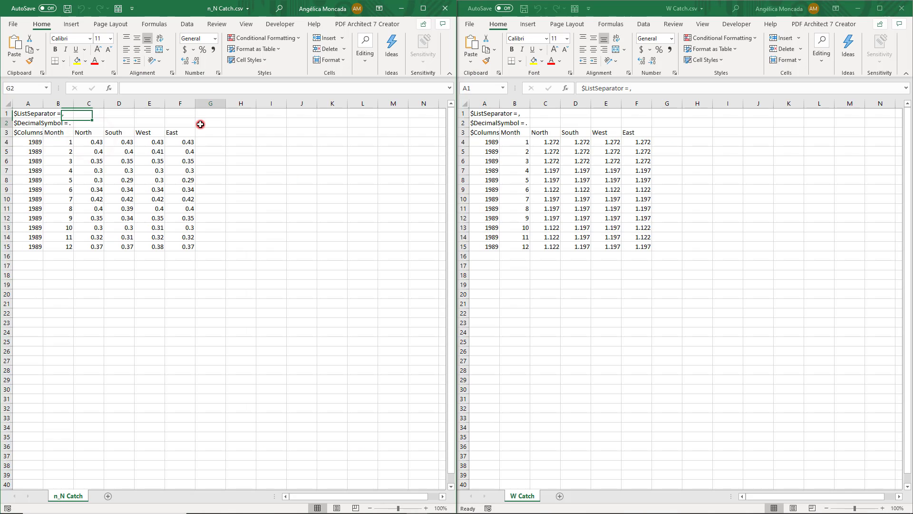
{"action": "key", "text": "ctrl+a"}
{"action": "left_click", "coordinate": [477, 113]}
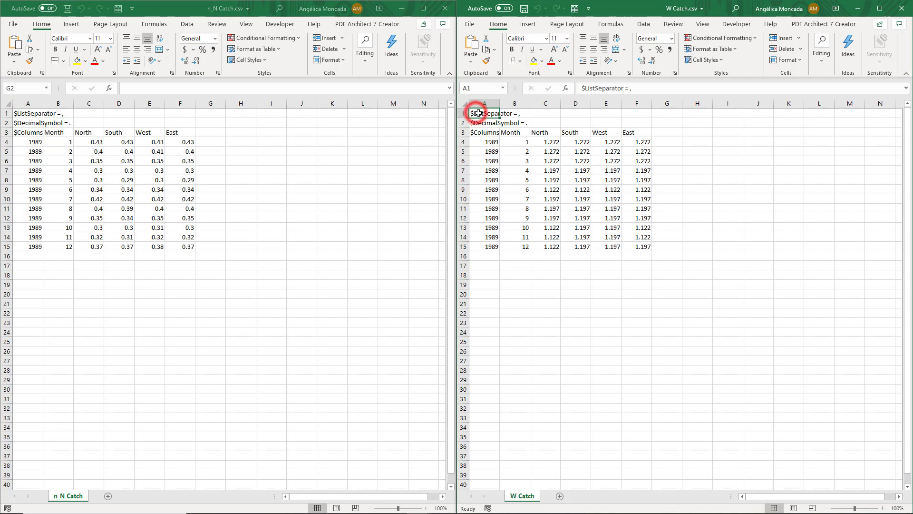
{"action": "key", "text": "ctrl+a"}
{"action": "left_click", "coordinate": [895, 10]}
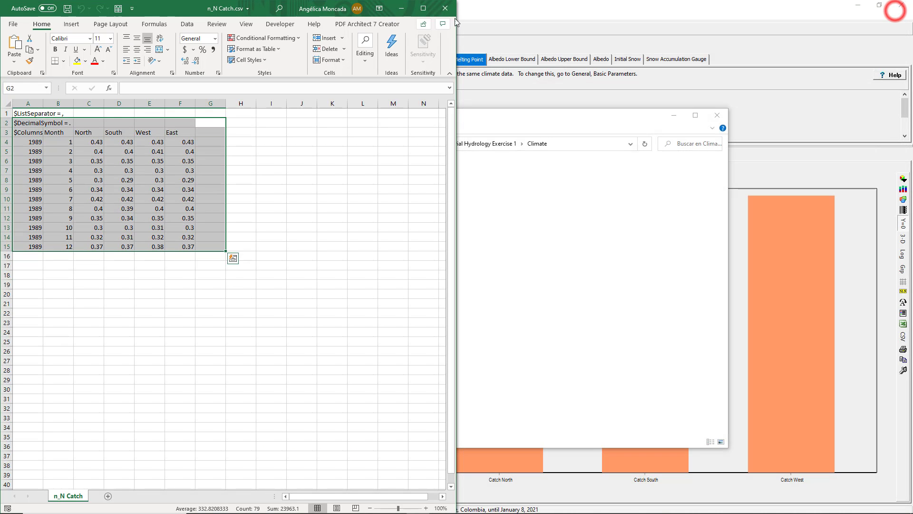
{"action": "left_click", "coordinate": [445, 8]}
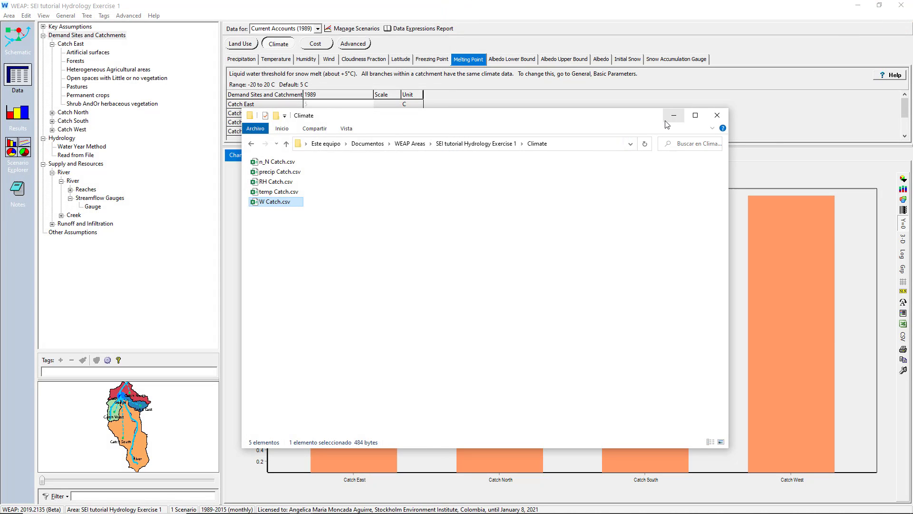
{"action": "left_click", "coordinate": [672, 117]}
- Use the ReadFromFile Wizard on Catch East precipitation to load precip Catch.csv from the Climate folder with data column 7 East
{"action": "left_click", "coordinate": [242, 60]}
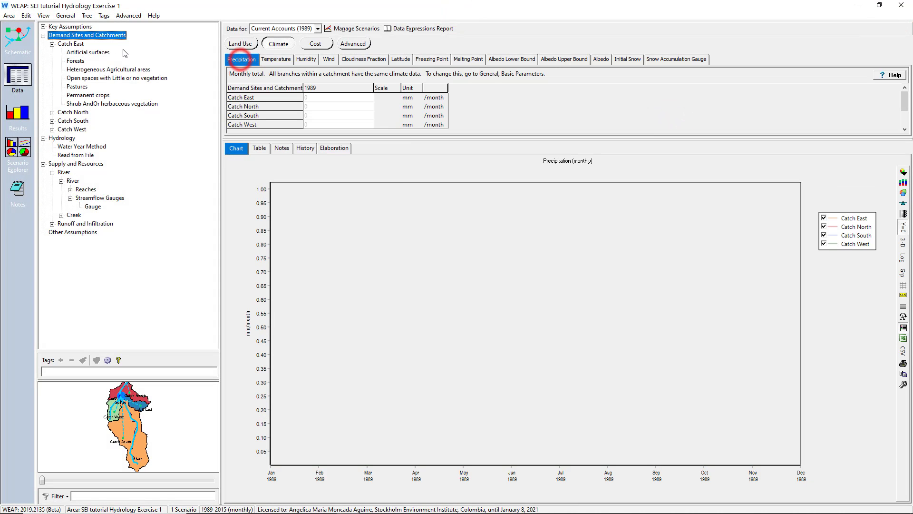
{"action": "left_click", "coordinate": [324, 99]}
{"action": "left_click", "coordinate": [369, 97]}
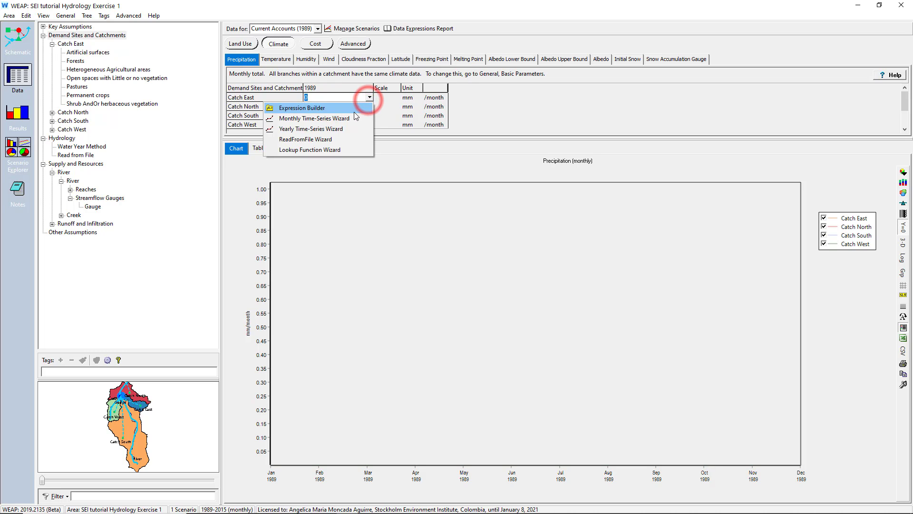
{"action": "left_click", "coordinate": [326, 139]}
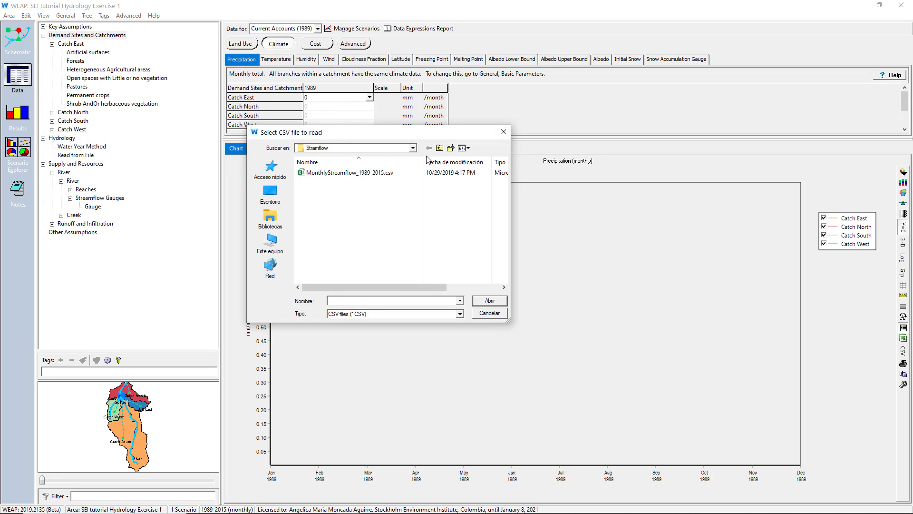
{"action": "left_click", "coordinate": [439, 148]}
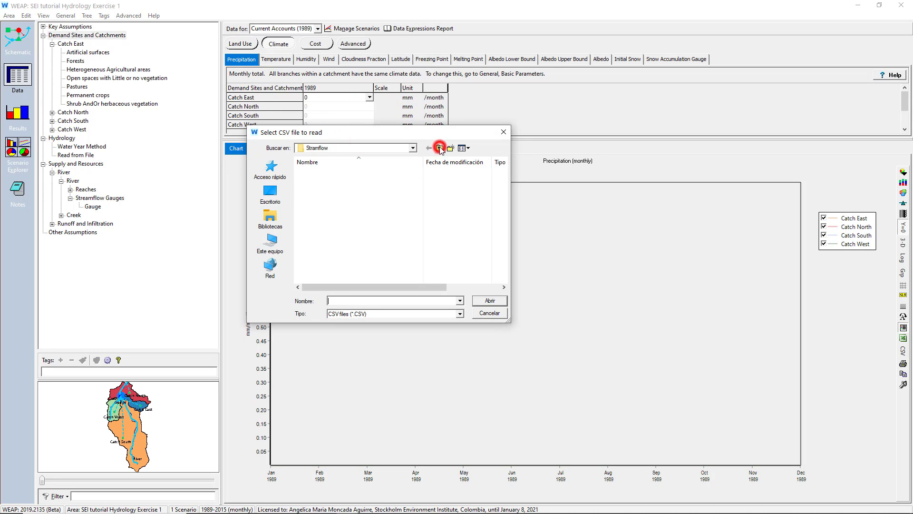
{"action": "double_click", "coordinate": [319, 172]}
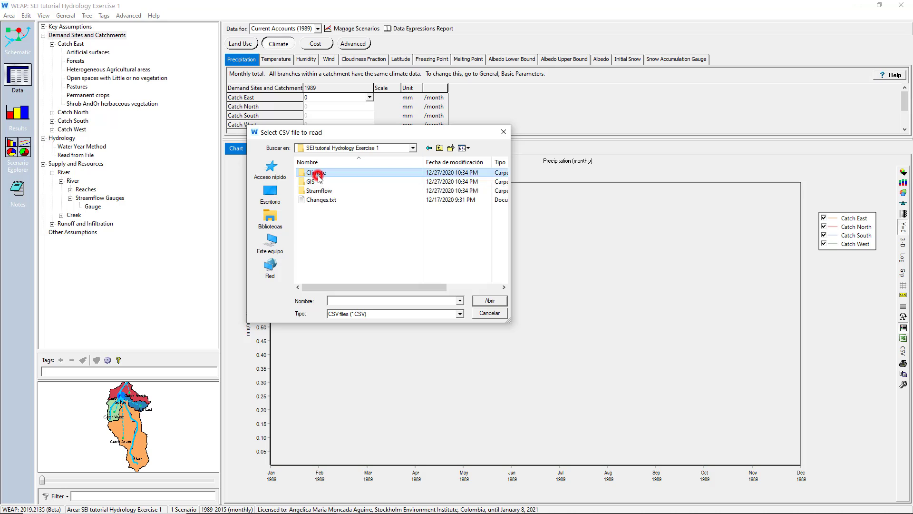
{"action": "left_click", "coordinate": [319, 185]}
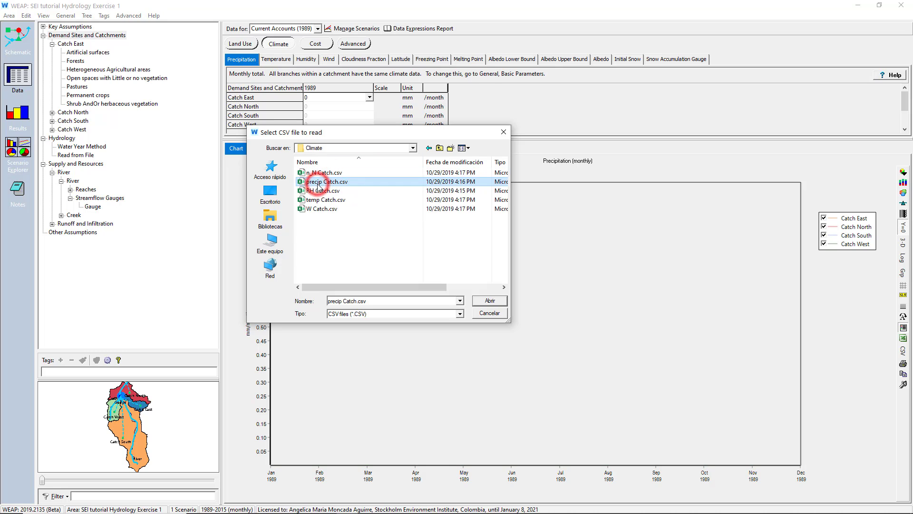
{"action": "left_click", "coordinate": [502, 302]}
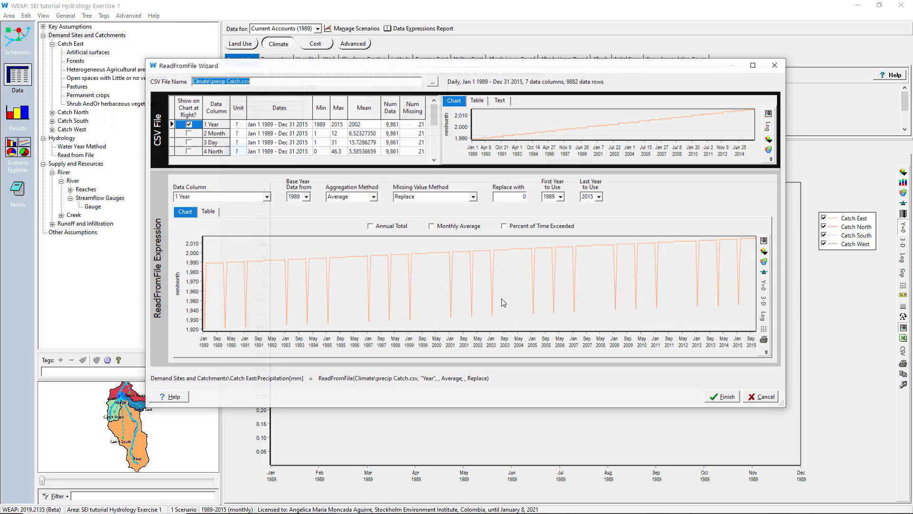
{"action": "left_click", "coordinate": [266, 197]}
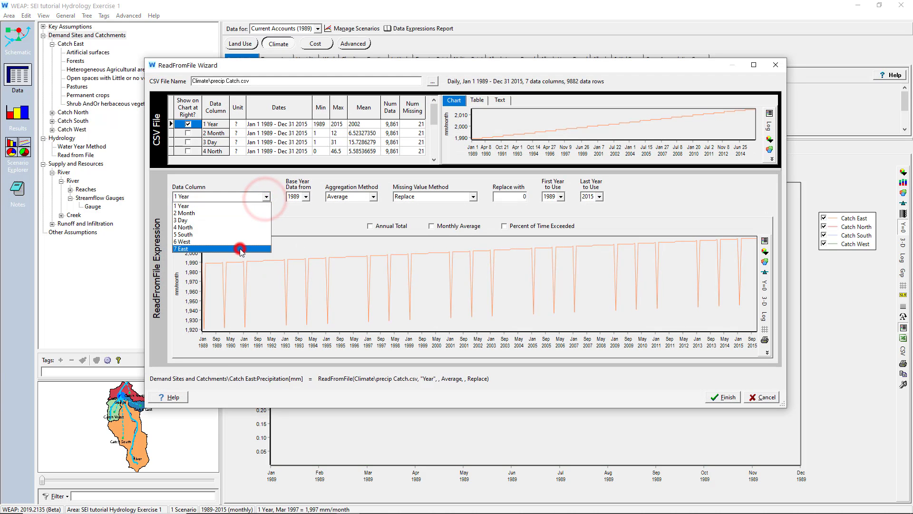
{"action": "left_click", "coordinate": [240, 248]}
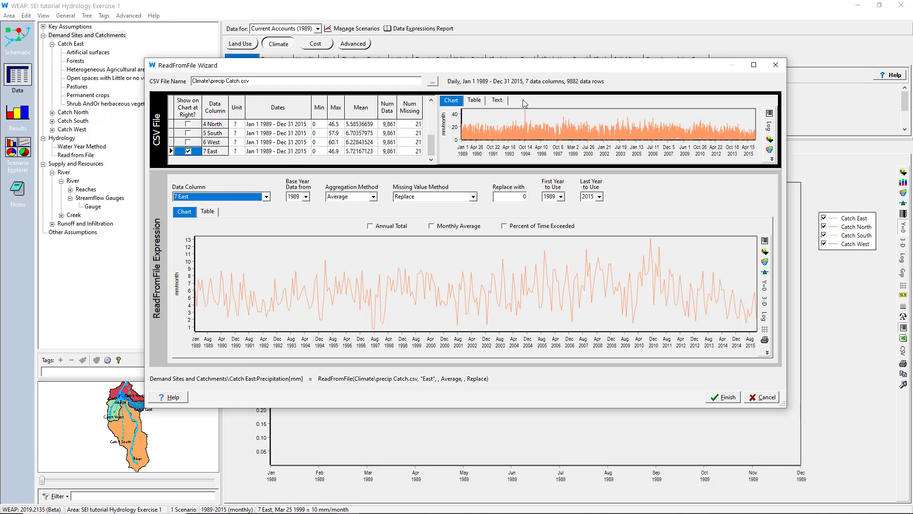
- Inspect the header and first data rows of the CSV file as text, then return to its chart
{"action": "left_click", "coordinate": [497, 100]}
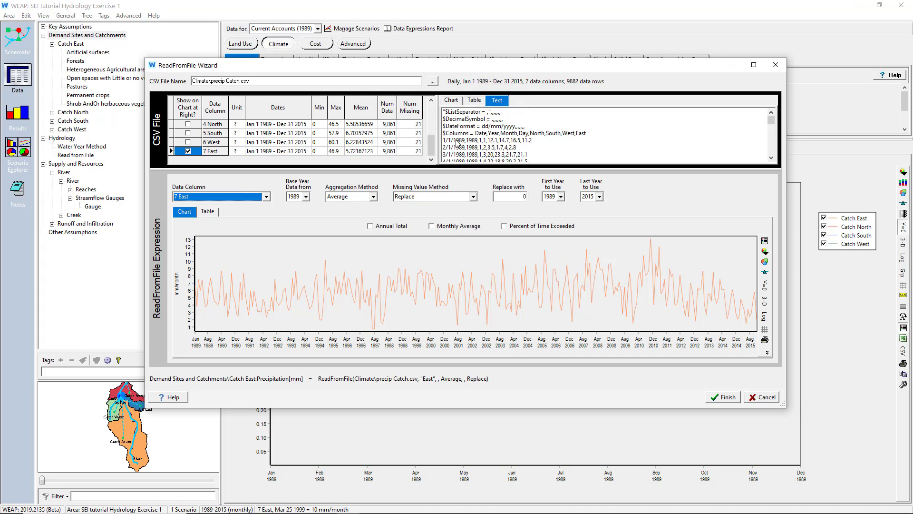
{"action": "left_click", "coordinate": [455, 141]}
{"action": "left_click", "coordinate": [457, 147]}
{"action": "left_click", "coordinate": [456, 155]}
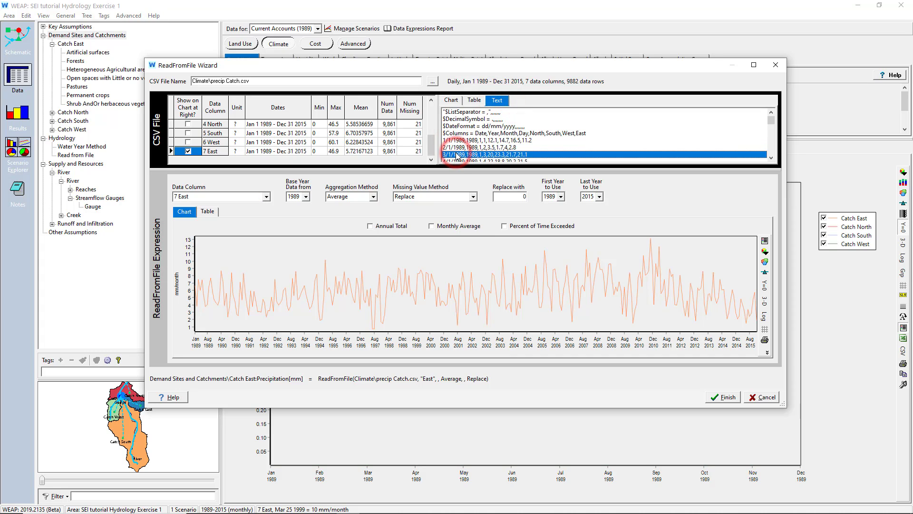
{"action": "left_click", "coordinate": [451, 100]}
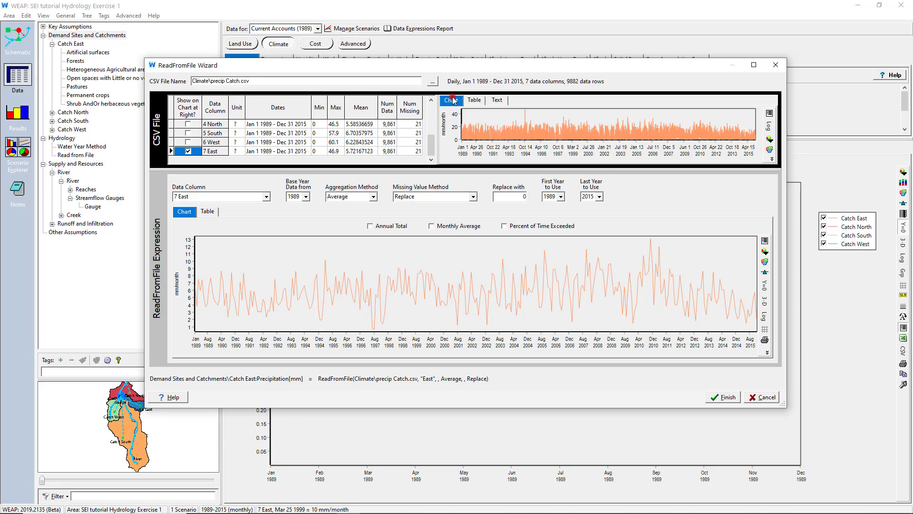
- Set the aggregation method to Sum and finish the ReadFromFile expression for Catch East precipitation
{"action": "left_click", "coordinate": [373, 197]}
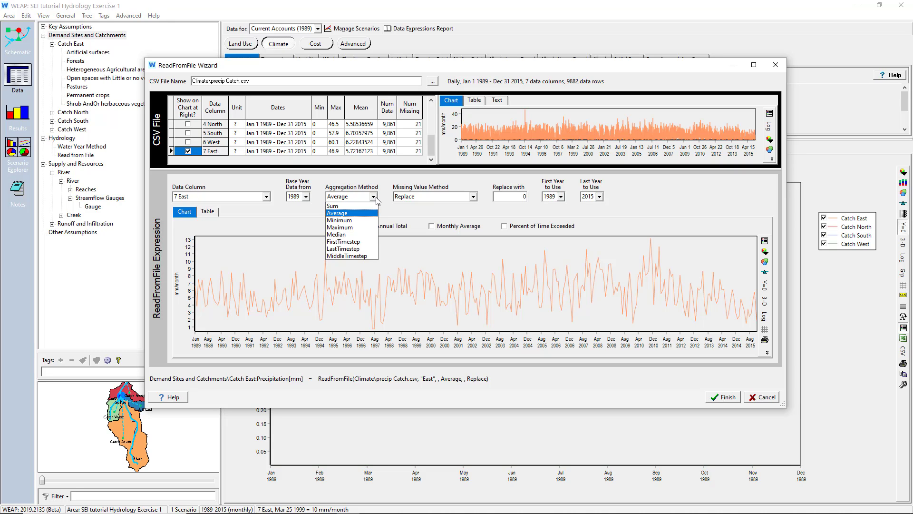
{"action": "left_click", "coordinate": [361, 206]}
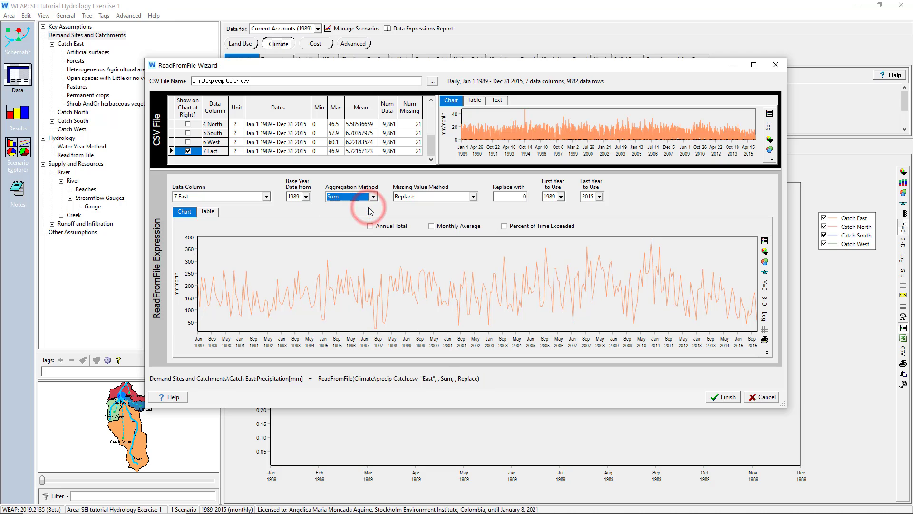
{"action": "left_click", "coordinate": [723, 397]}
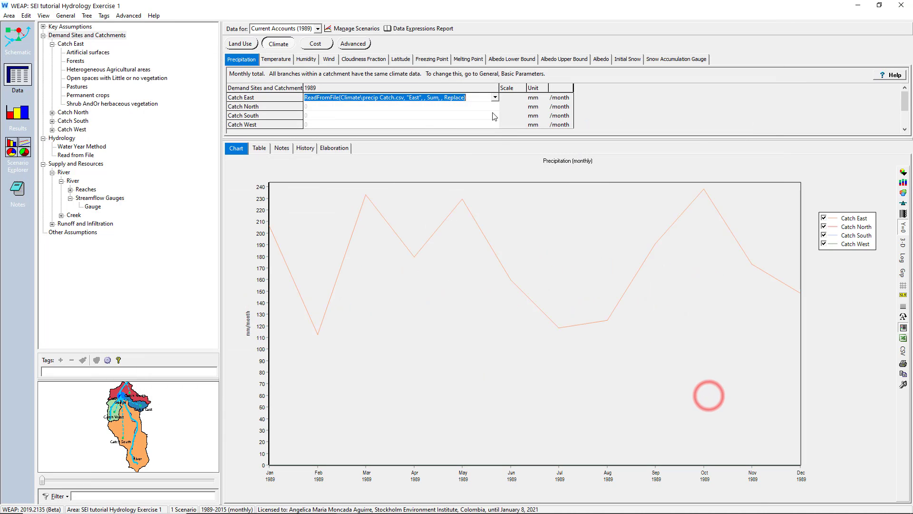
- Use the ReadFromFile Wizard to fill precipitation for Catch North, South and West from precip Catch.csv, with matching columns and Sum aggregation
{"action": "left_click", "coordinate": [494, 107]}
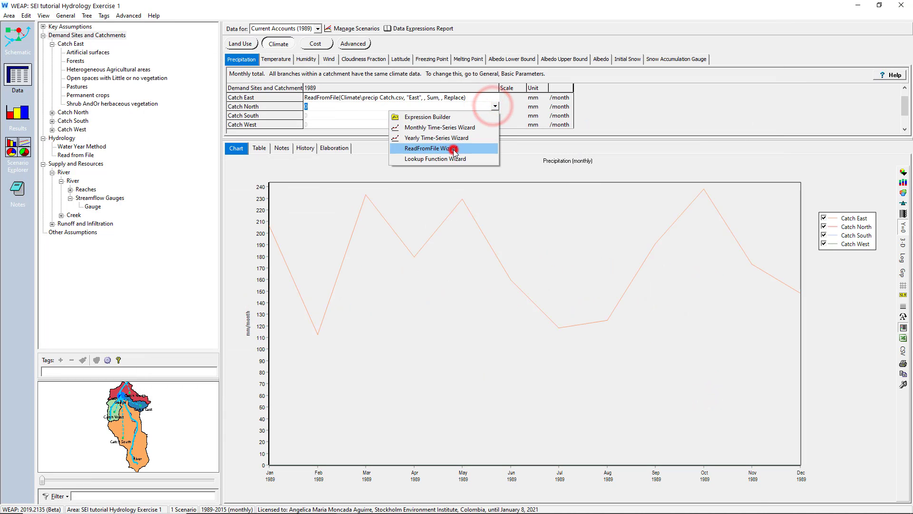
{"action": "left_click", "coordinate": [457, 147]}
{"action": "double_click", "coordinate": [326, 179]}
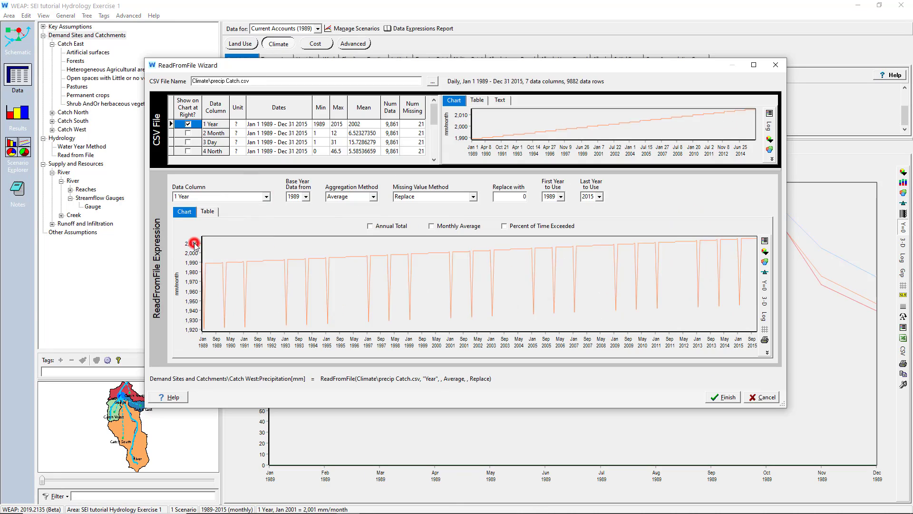
{"action": "left_click", "coordinate": [356, 207]}
{"action": "left_click", "coordinate": [356, 211]}
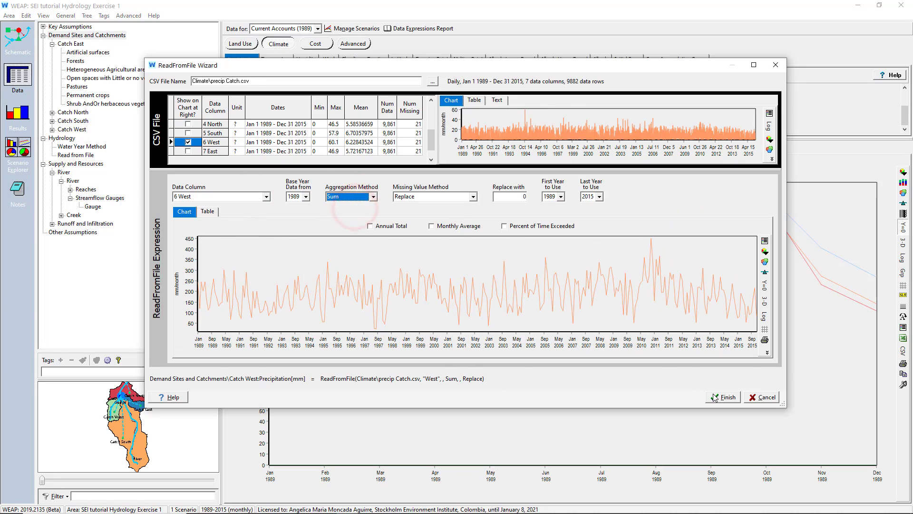
{"action": "left_click", "coordinate": [720, 397]}
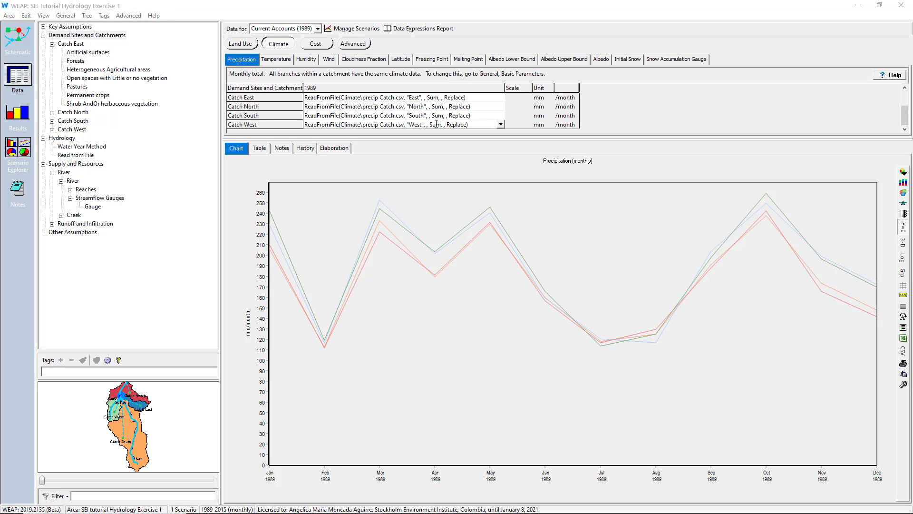
- Start a ReadFromFile expression for Catch East temperature and load temp Catch.csv from the Climate folder
{"action": "left_click", "coordinate": [281, 59]}
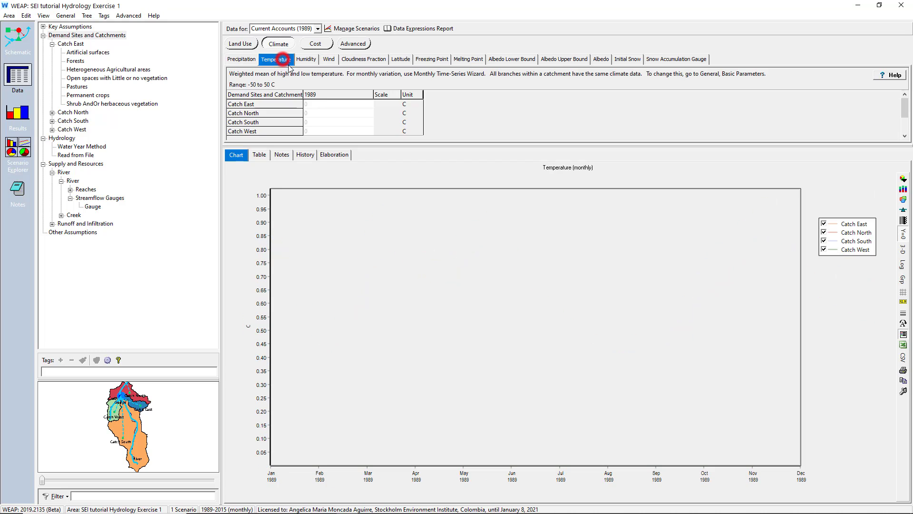
{"action": "left_click", "coordinate": [331, 104]}
{"action": "left_click", "coordinate": [370, 104]}
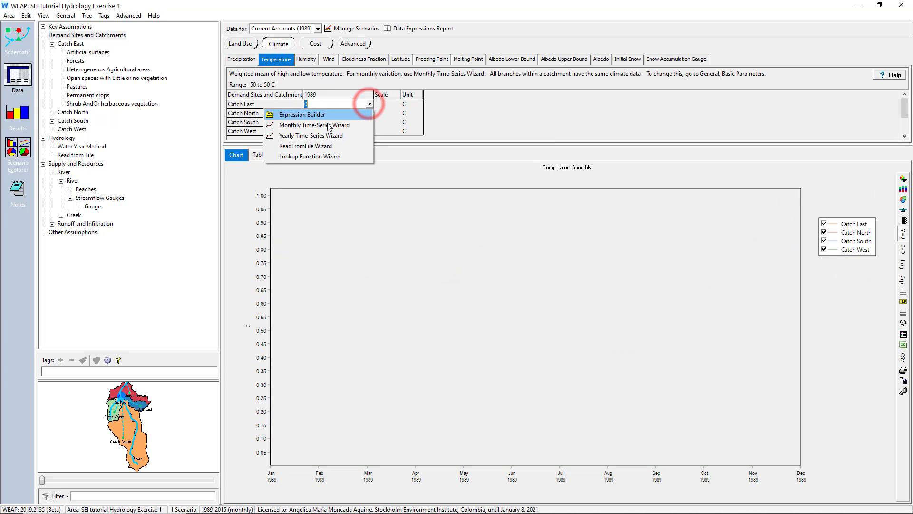
{"action": "left_click", "coordinate": [309, 146]}
{"action": "left_click", "coordinate": [306, 200]}
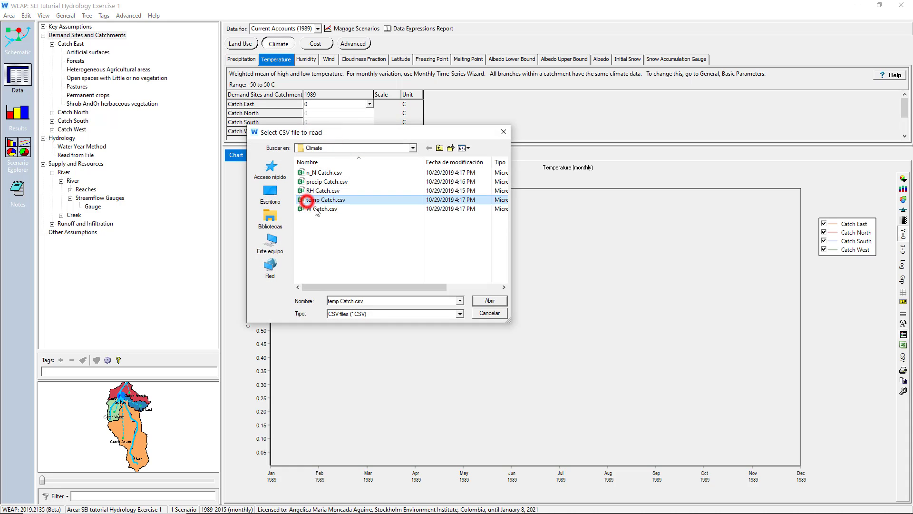
{"action": "left_click", "coordinate": [485, 301]}
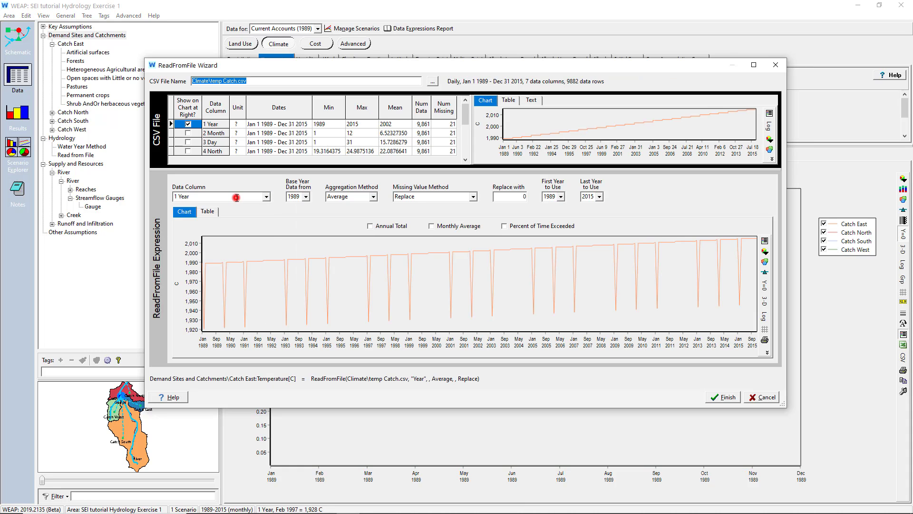
- Choose data column 7 East with the Average aggregation method and finish the Catch East temperature expression
{"action": "left_click", "coordinate": [237, 197]}
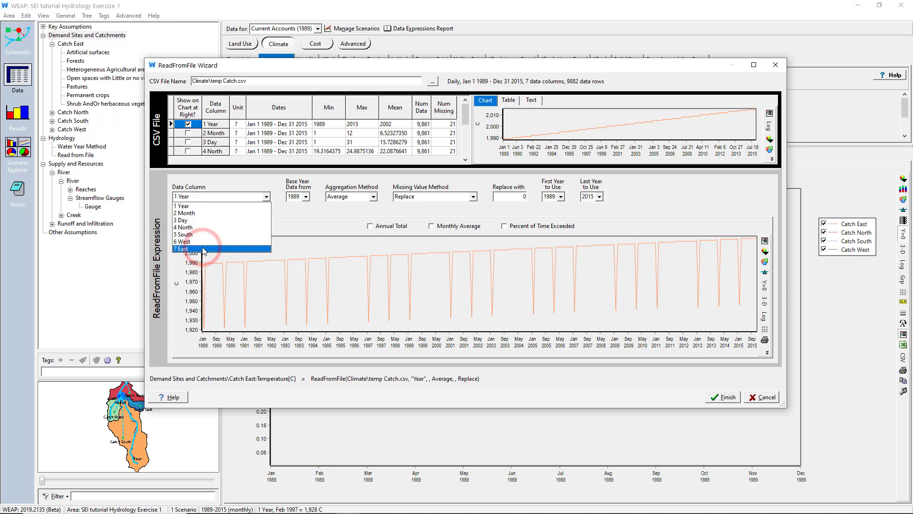
{"action": "left_click", "coordinate": [203, 251]}
{"action": "left_click", "coordinate": [351, 196]}
{"action": "left_click", "coordinate": [336, 206]}
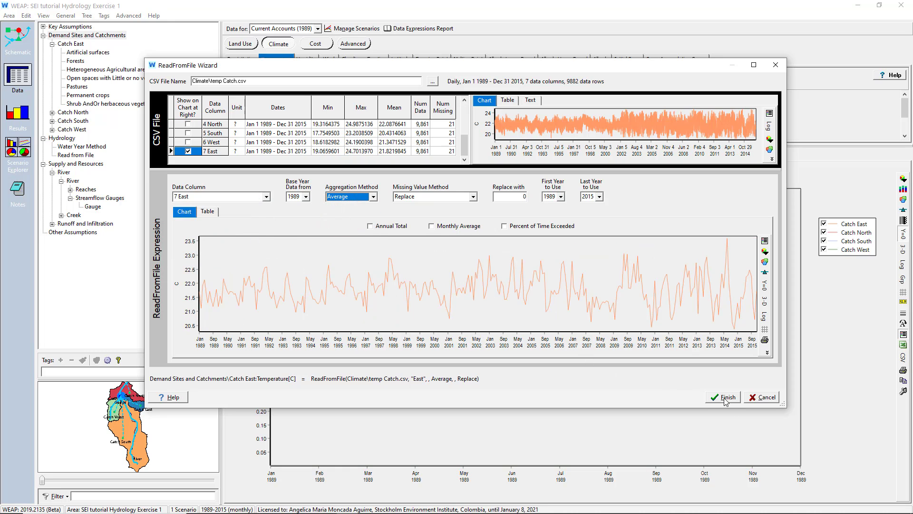
{"action": "left_click", "coordinate": [724, 398]}
- Copy the Catch East temperature expression to the other three catchments, changing the column names to North, South and West
{"action": "left_click_drag", "start_coordinate": [482, 107], "coordinate": [482, 107]}
{"action": "left_click_drag", "start_coordinate": [482, 106], "coordinate": [407, 107]}
{"action": "left_click_drag", "start_coordinate": [406, 113], "coordinate": [418, 114]}
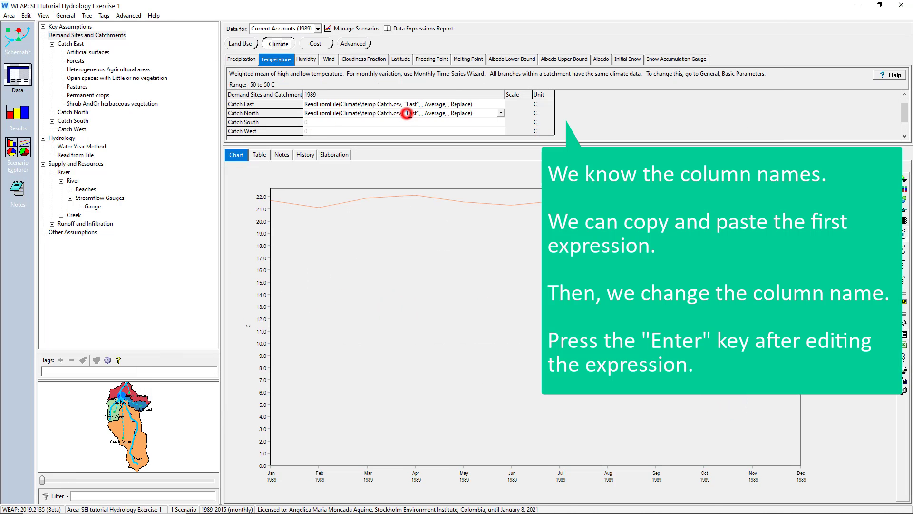
{"action": "type", "text": "North"}
{"action": "key", "text": "Return"}
{"action": "type", "text": "South"}
{"action": "key", "text": "Return"}
{"action": "left_click_drag", "start_coordinate": [407, 131], "coordinate": [418, 131]}
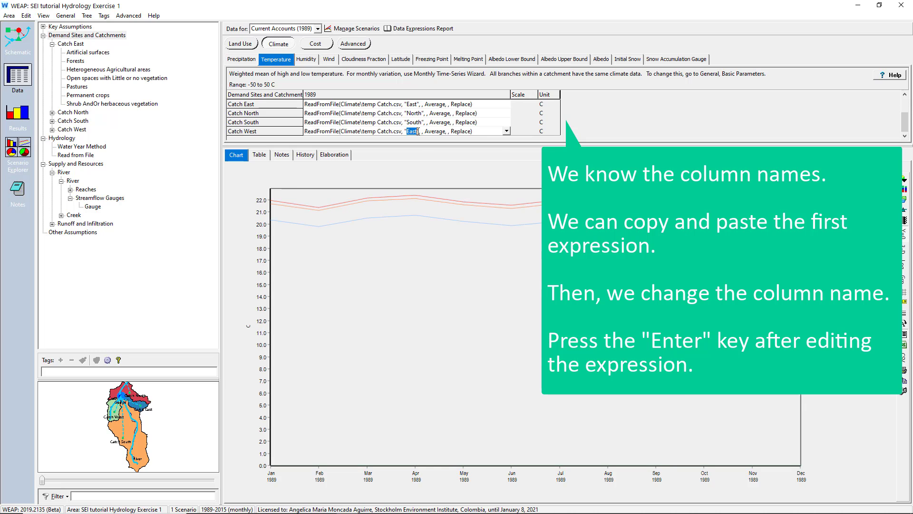
{"action": "type", "text": "West"}
{"action": "key", "text": "Return"}
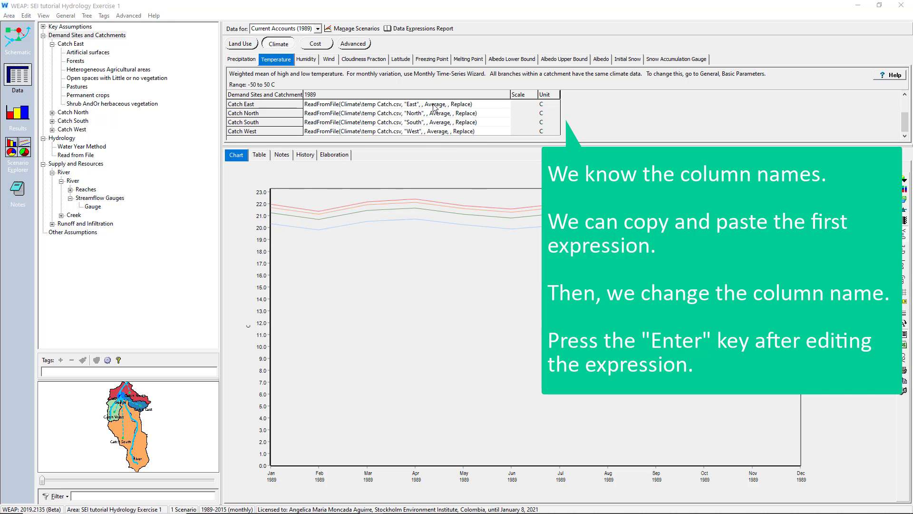
- Start a ReadFromFile expression for Catch East humidity and load RH Catch.csv from the Climate folder
{"action": "left_click", "coordinate": [313, 61]}
{"action": "left_click", "coordinate": [360, 103]}
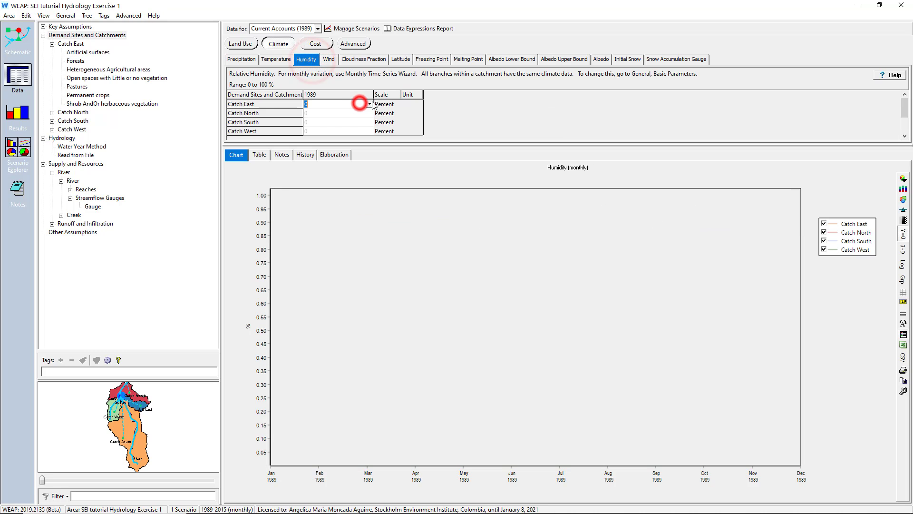
{"action": "left_click", "coordinate": [371, 104]}
{"action": "left_click", "coordinate": [319, 144]}
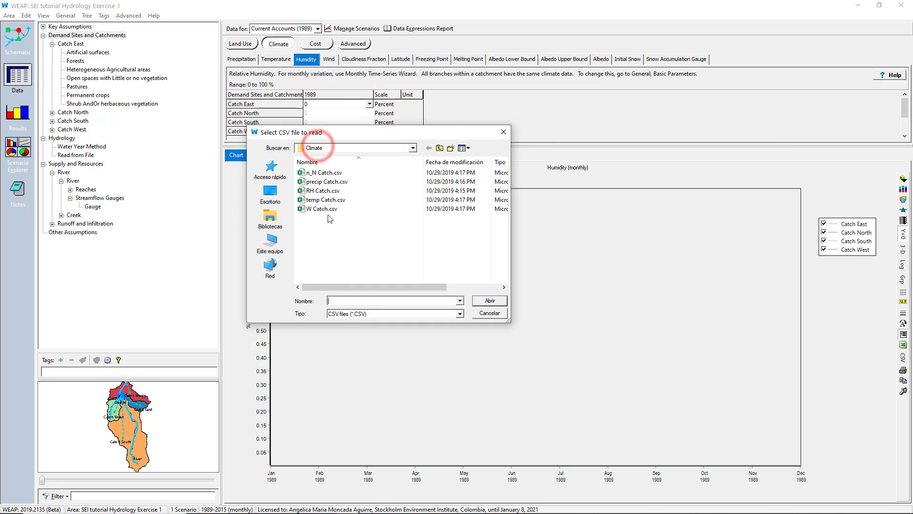
{"action": "left_click", "coordinate": [318, 190]}
{"action": "left_click", "coordinate": [482, 303]}
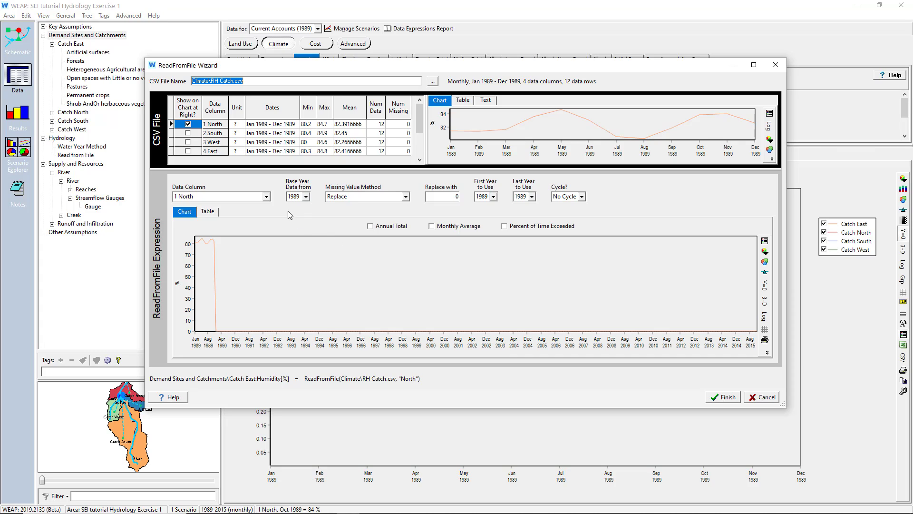
- Choose data column 4 East, set the cycle option to Cycle, and finish the Catch East humidity expression
{"action": "left_click", "coordinate": [266, 197]}
{"action": "left_click", "coordinate": [235, 227]}
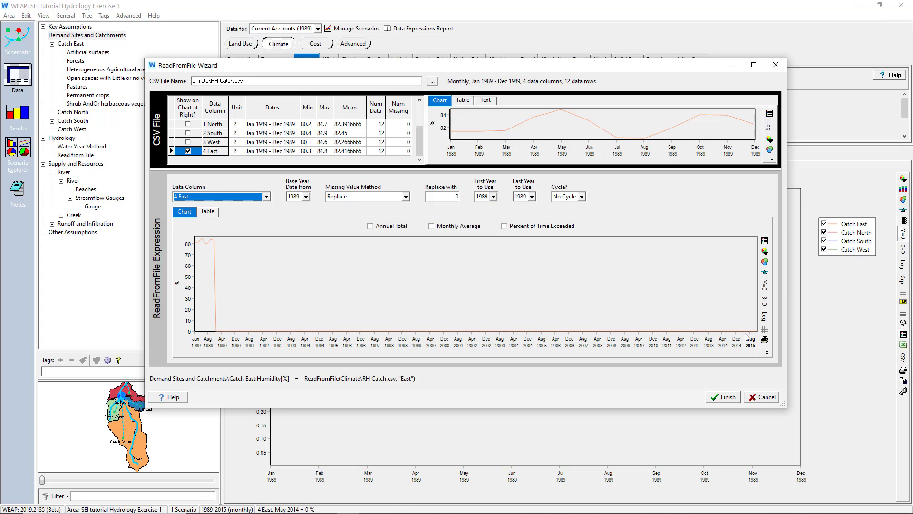
{"action": "left_click", "coordinate": [569, 198]}
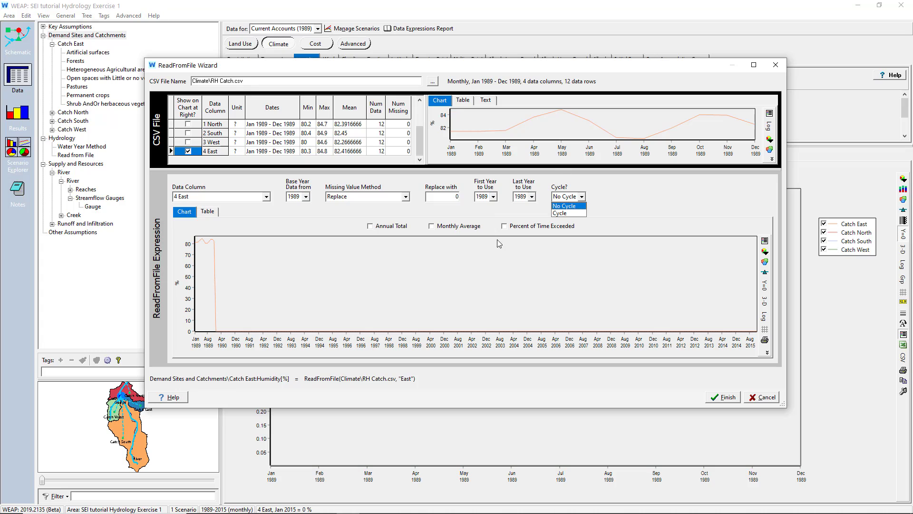
{"action": "left_click", "coordinate": [561, 213]}
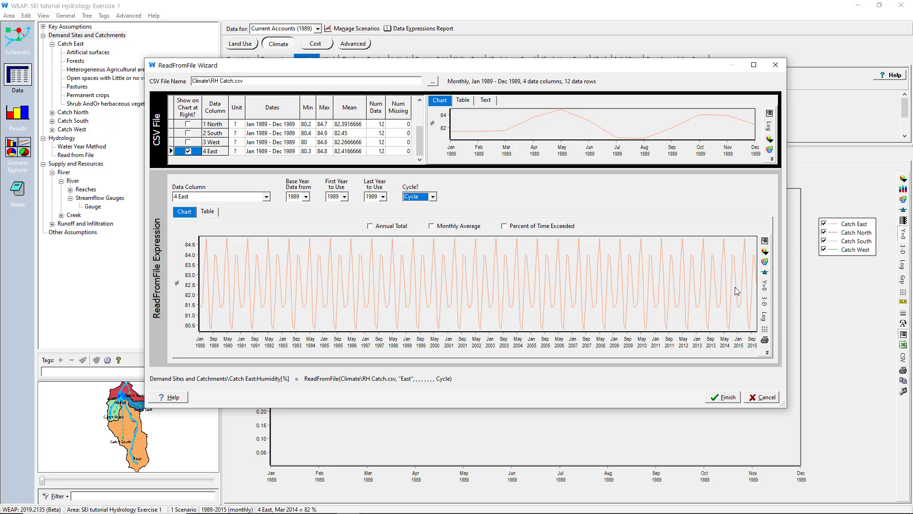
{"action": "left_click", "coordinate": [713, 396]}
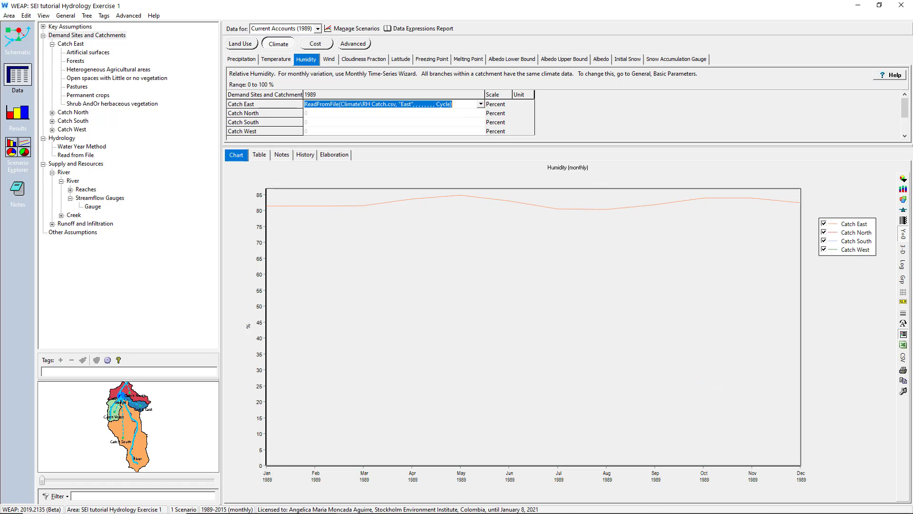
- Copy the Catch East humidity expression to the other three catchments, changing the column names to North, South and West
{"action": "left_click", "coordinate": [456, 106]}
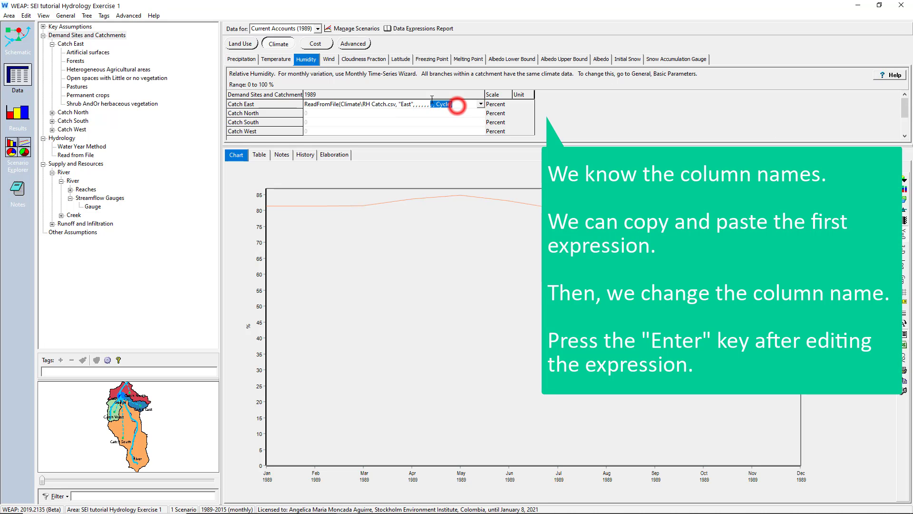
{"action": "double_click", "coordinate": [451, 106]}
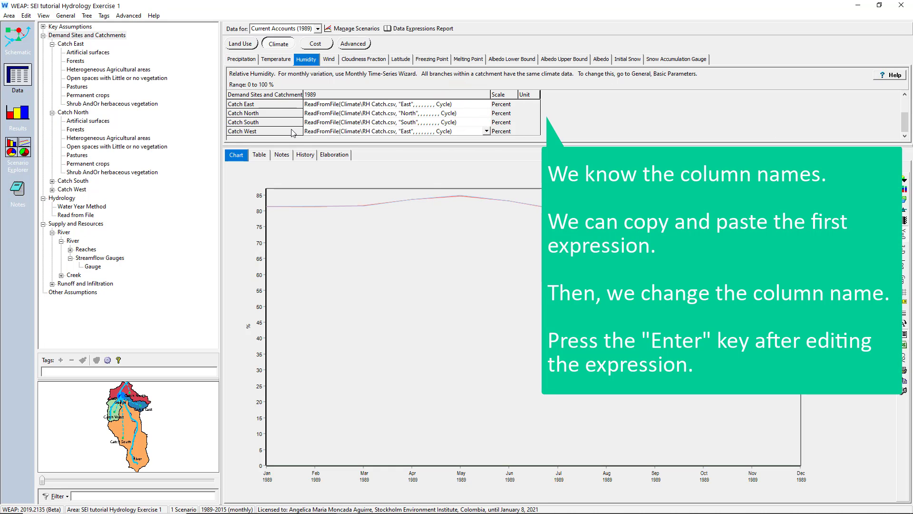
{"action": "key", "text": "Return"}
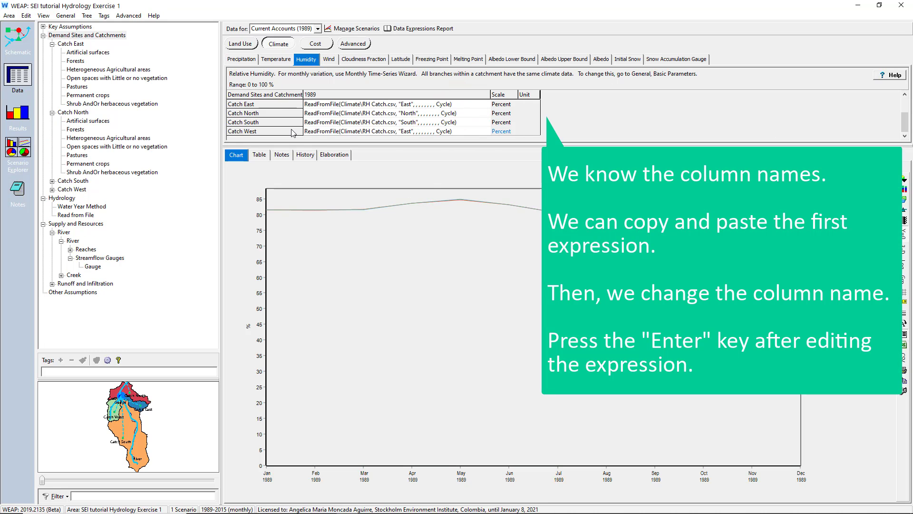
{"action": "double_click", "coordinate": [407, 131]}
{"action": "key", "text": "Delete"}
{"action": "type", "text": "West"}
{"action": "key", "text": "Return"}
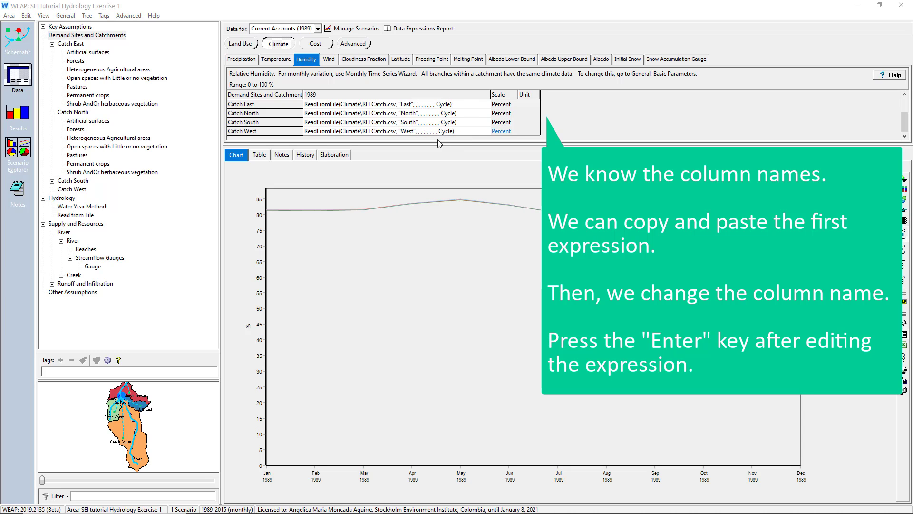
- Start a ReadFromFile expression for Catch East wind and load W Catch.csv from the Climate folder
{"action": "left_click", "coordinate": [329, 59]}
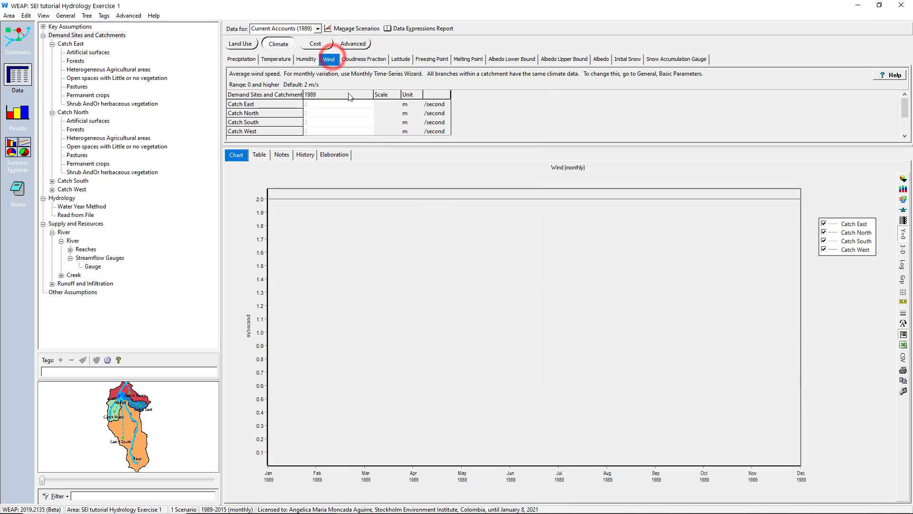
{"action": "left_click", "coordinate": [347, 103]}
{"action": "left_click", "coordinate": [369, 103]}
{"action": "left_click", "coordinate": [333, 146]}
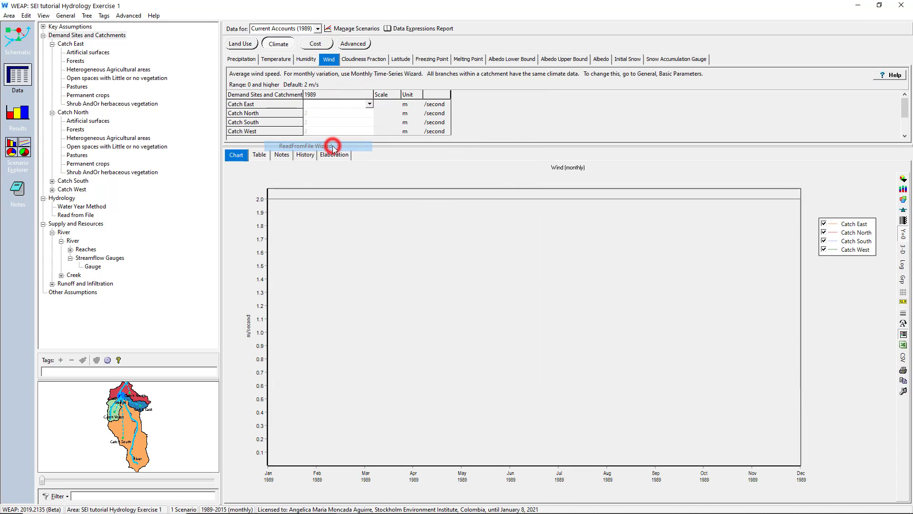
{"action": "left_click", "coordinate": [314, 209]}
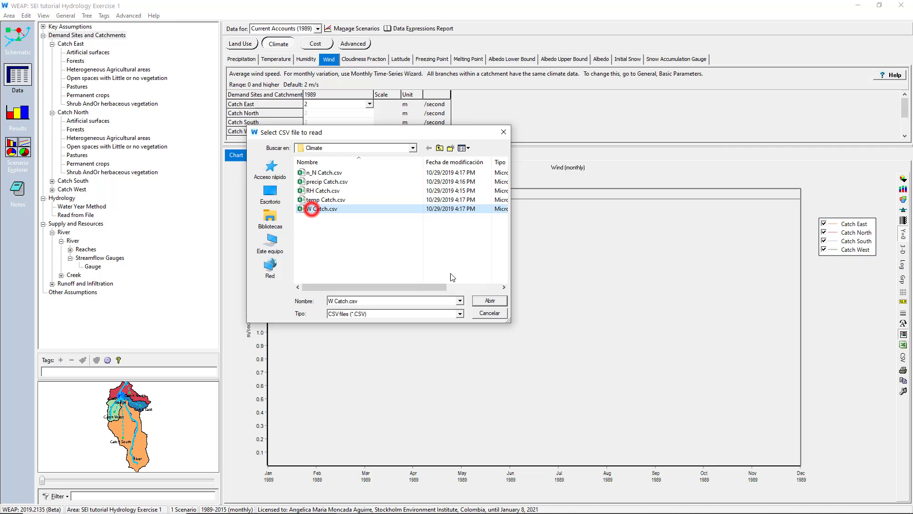
{"action": "left_click", "coordinate": [489, 300]}
- Finish the Catch East wind expression with column 4 East and Cycle, and copy it to Catch North, South and West with matching column names
{"action": "left_click", "coordinate": [568, 197]}
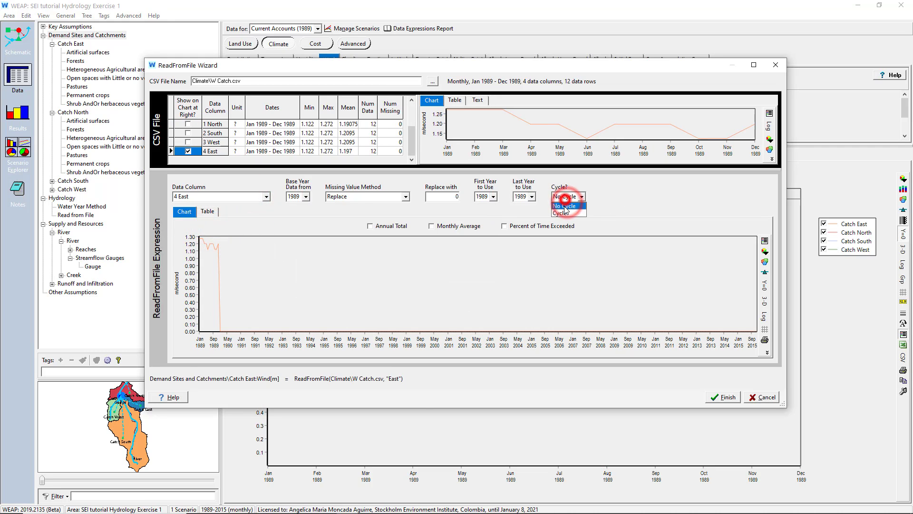
{"action": "left_click", "coordinate": [561, 213]}
{"action": "left_click", "coordinate": [723, 397]}
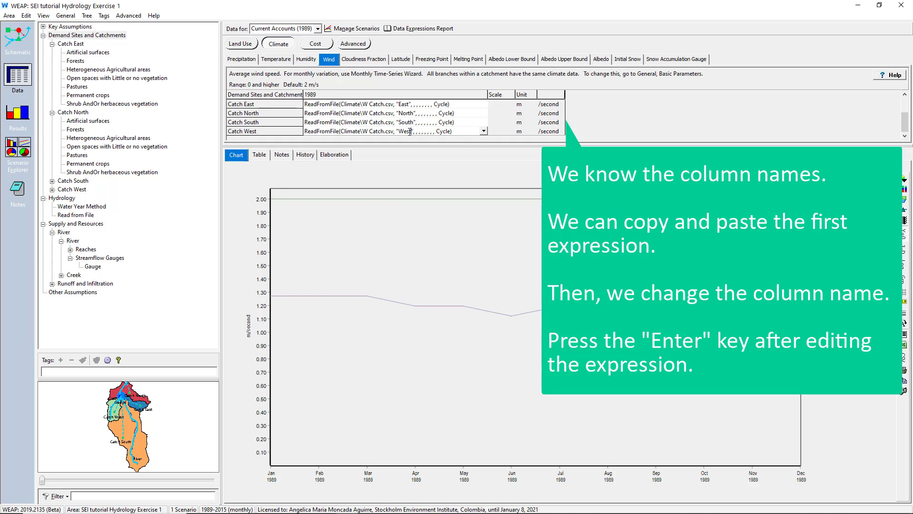
{"action": "key", "text": "Return"}
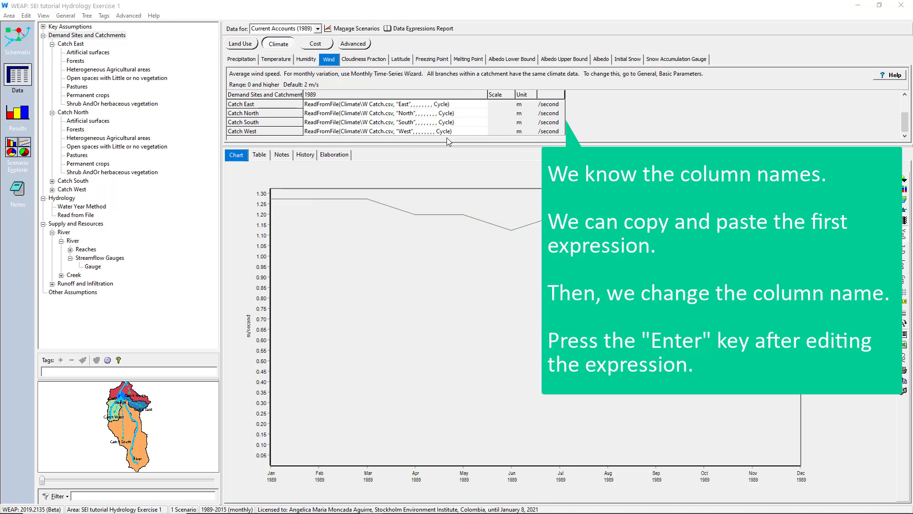
- Use the ReadFromFile Wizard on Catch East cloudiness fraction to load n_N Catch.csv with column 4 East and Cycle
{"action": "left_click", "coordinate": [364, 59]}
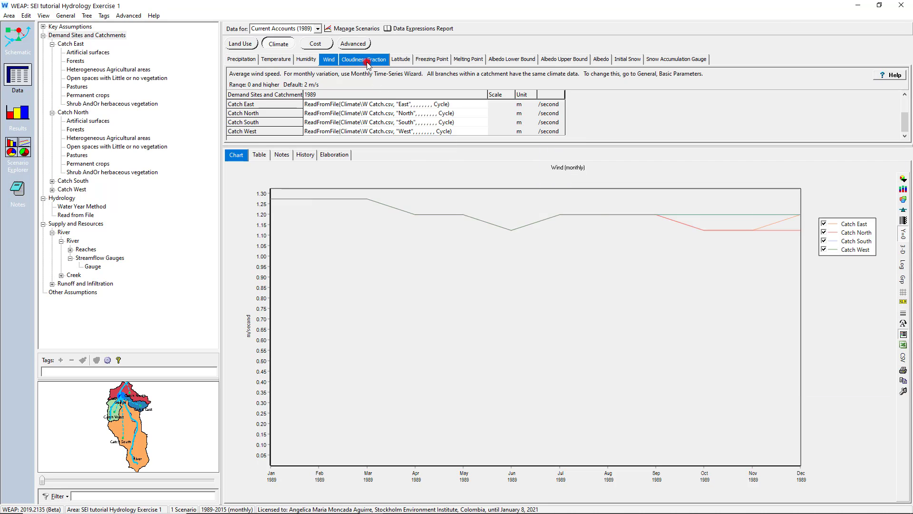
{"action": "left_click", "coordinate": [360, 106]}
{"action": "left_click", "coordinate": [370, 107]}
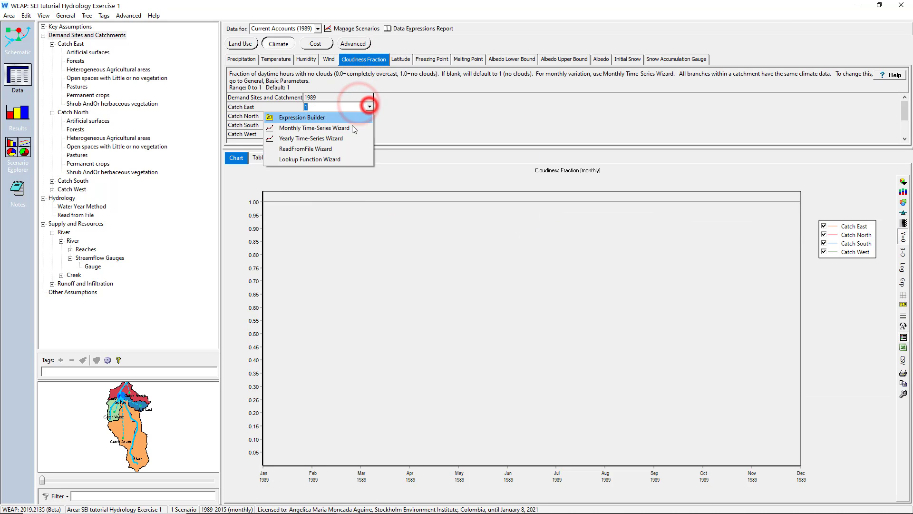
{"action": "left_click", "coordinate": [334, 146]}
{"action": "left_click", "coordinate": [317, 172]}
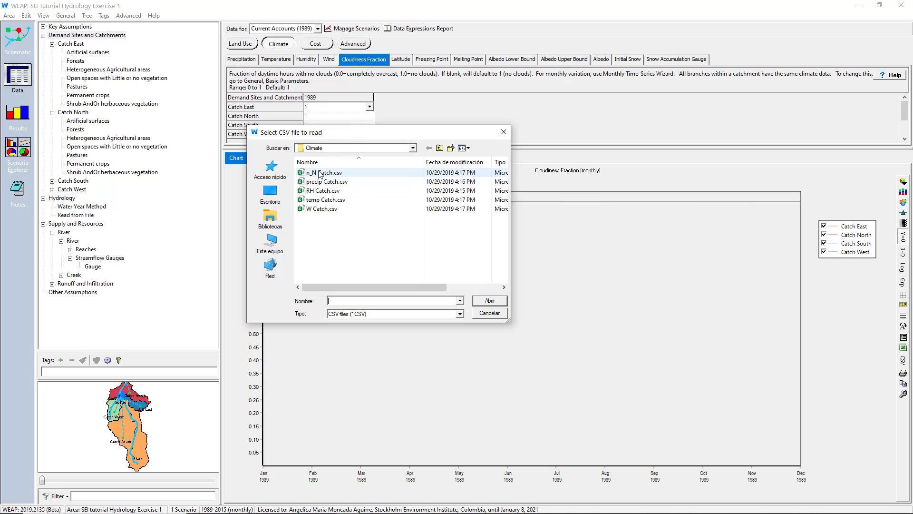
{"action": "double_click", "coordinate": [318, 172]}
{"action": "left_click", "coordinate": [569, 196]}
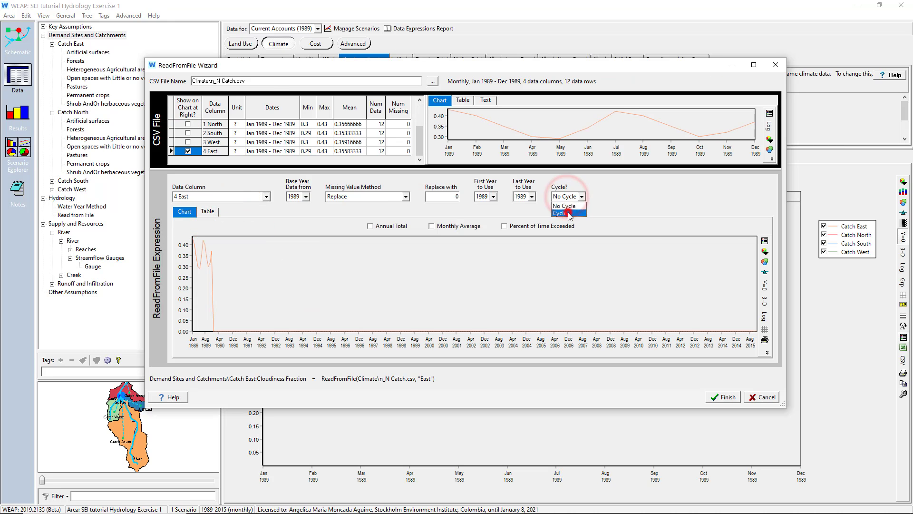
{"action": "left_click", "coordinate": [723, 397]}
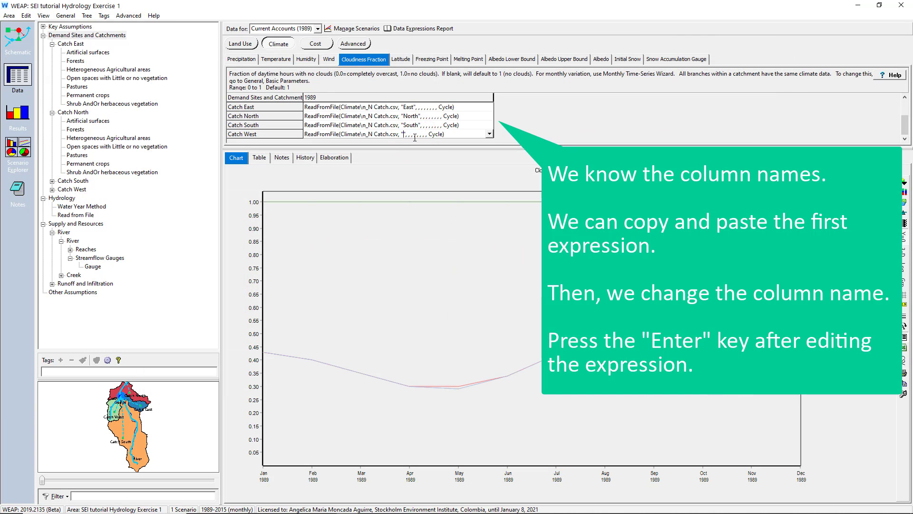
- Reuse the Catch East cloudiness expression for Catch North, South and West, changing the column names to North, South and West
{"action": "key", "text": "BackSpace"}
{"action": "type", "text": "West"}
{"action": "key", "text": "Return"}
{"action": "left_click", "coordinate": [414, 137]}
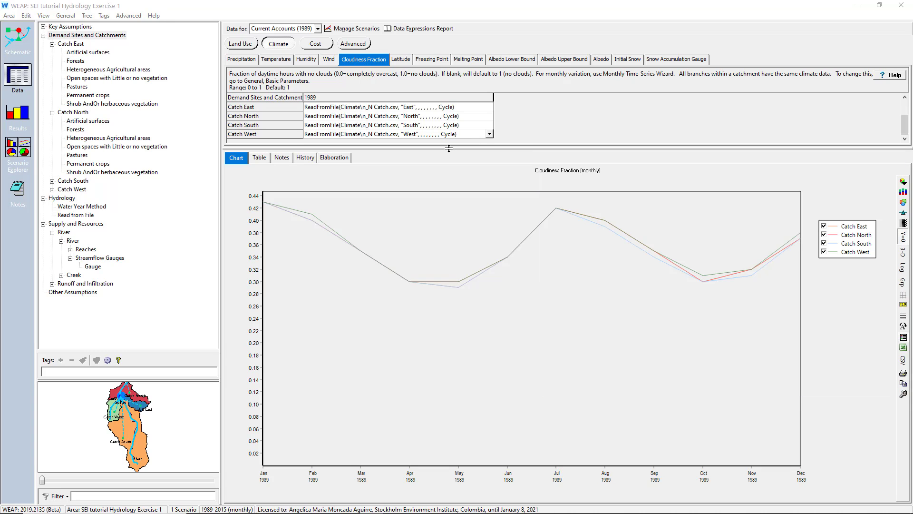
- Examine the land use parameters shared by all catchments, then Catch East's Kc, soil and deep water capacity, and runoff resistance factor
{"action": "left_click", "coordinate": [251, 44]}
{"action": "left_click", "coordinate": [266, 59]}
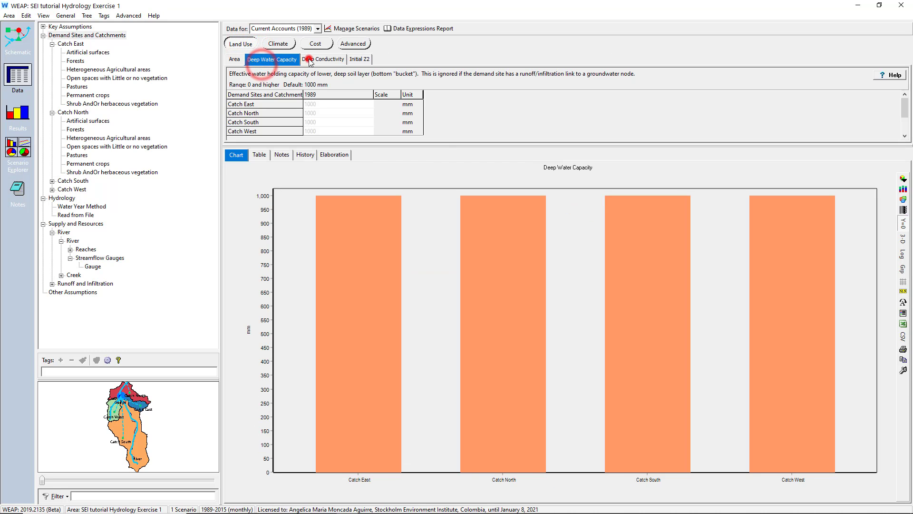
{"action": "left_click", "coordinate": [309, 59]}
{"action": "left_click", "coordinate": [359, 59]}
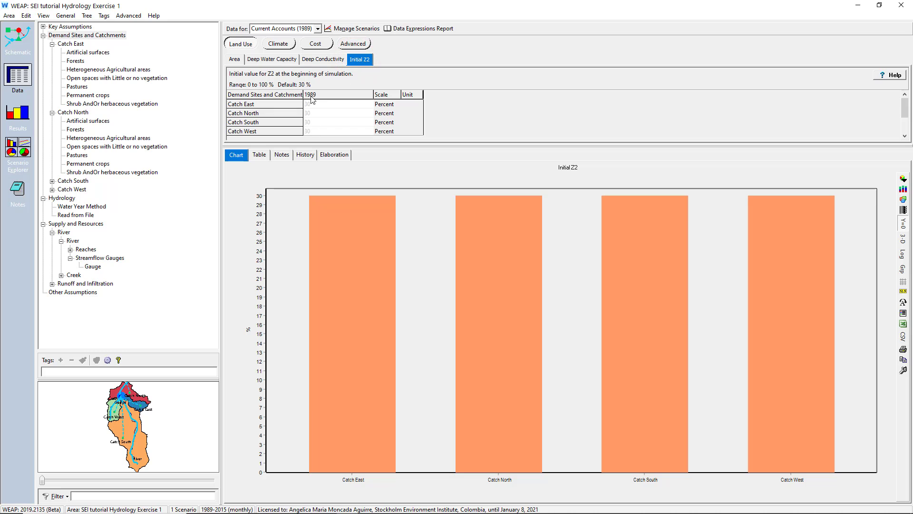
{"action": "left_click", "coordinate": [70, 43]}
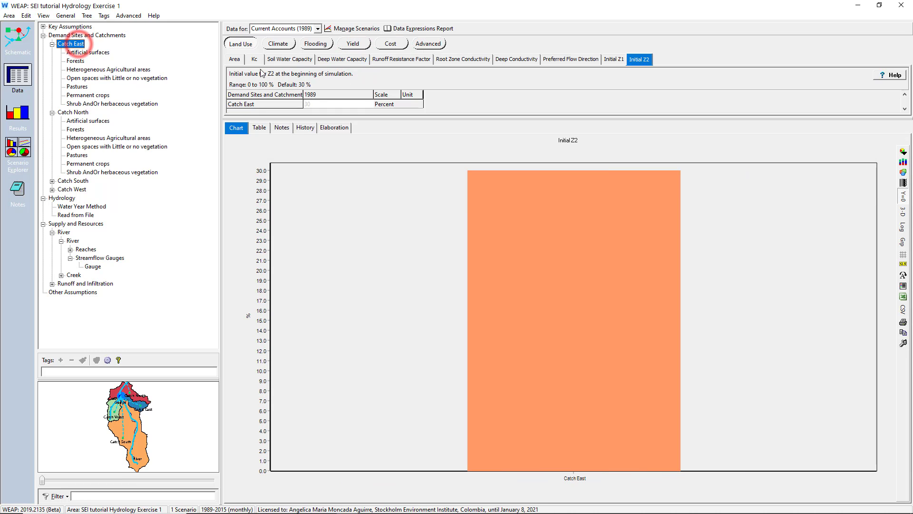
{"action": "left_click", "coordinate": [254, 59]}
{"action": "left_click", "coordinate": [281, 59]}
{"action": "left_click", "coordinate": [326, 59]}
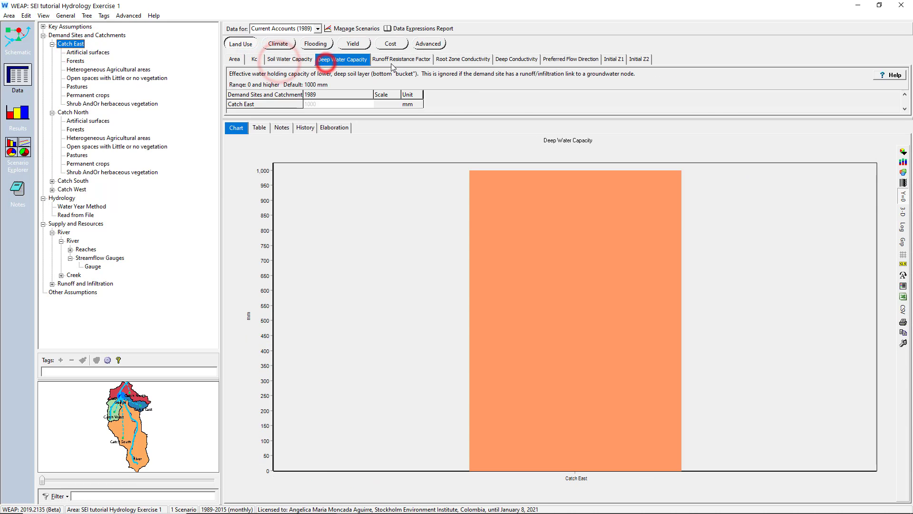
{"action": "left_click", "coordinate": [393, 61]}
- Recalculate the out-of-date results and chart the river Streamflow from the Supply and Resources results
{"action": "left_click", "coordinate": [27, 115]}
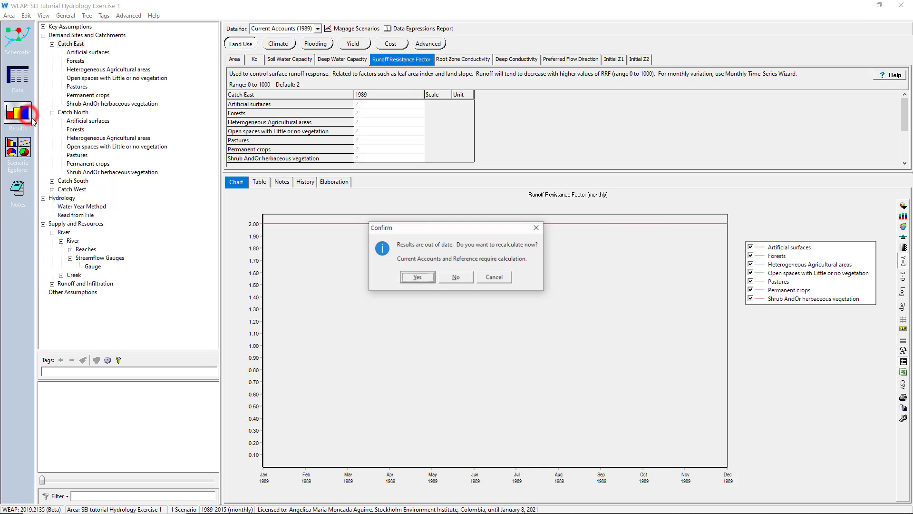
{"action": "left_click", "coordinate": [415, 279]}
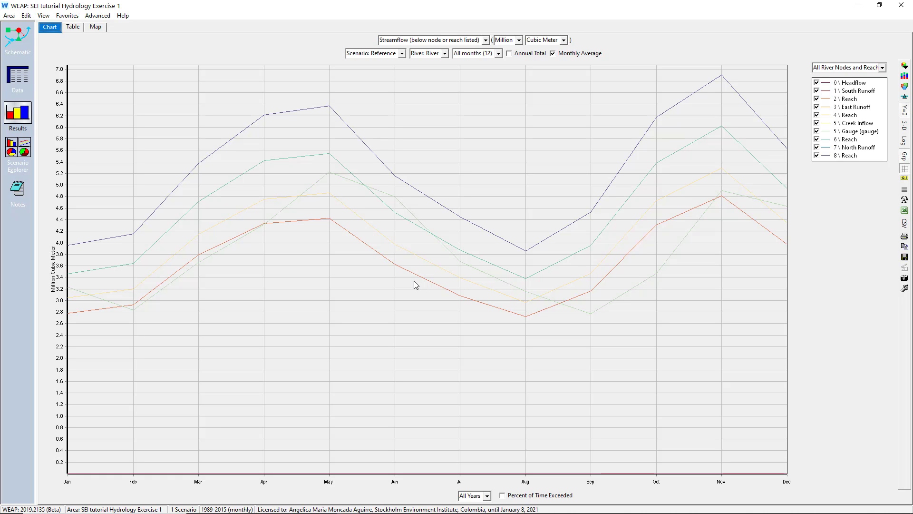
{"action": "left_click", "coordinate": [486, 40]}
{"action": "left_click", "coordinate": [459, 200]}
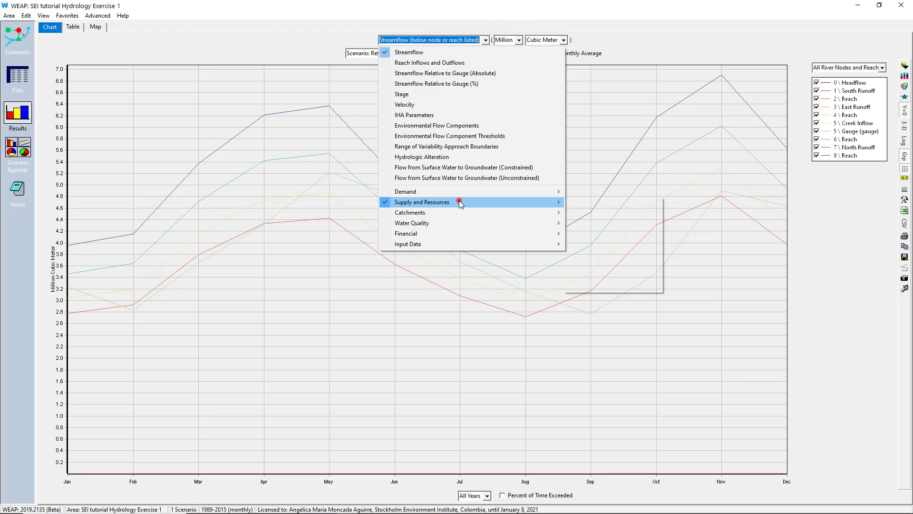
{"action": "mouse_move", "coordinate": [618, 223]}
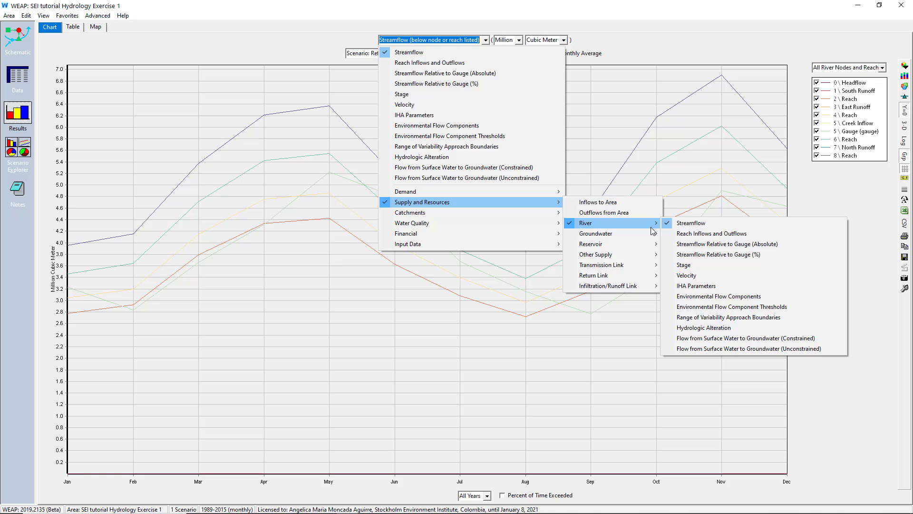
{"action": "left_click", "coordinate": [680, 226]}
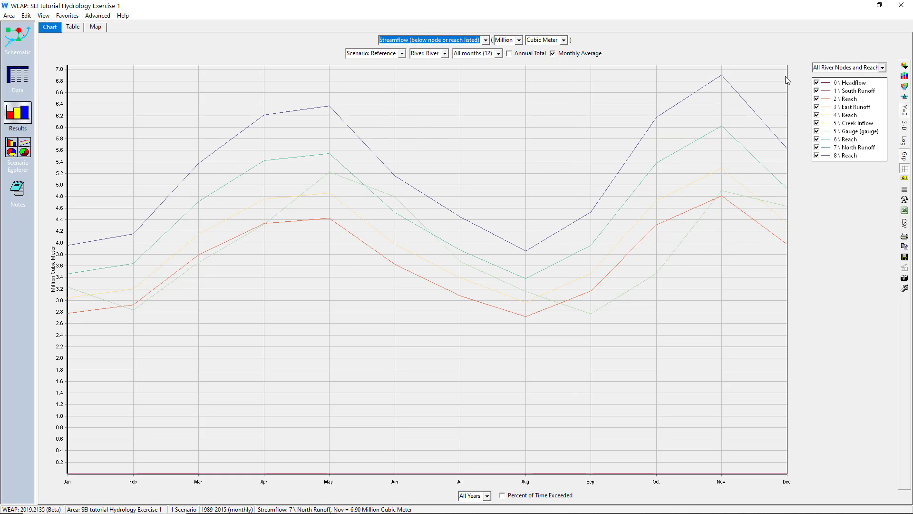
- Chart the streamflow of the Creek, and change the selection to All Rivers
{"action": "left_click", "coordinate": [822, 66]}
{"action": "left_click", "coordinate": [822, 74]}
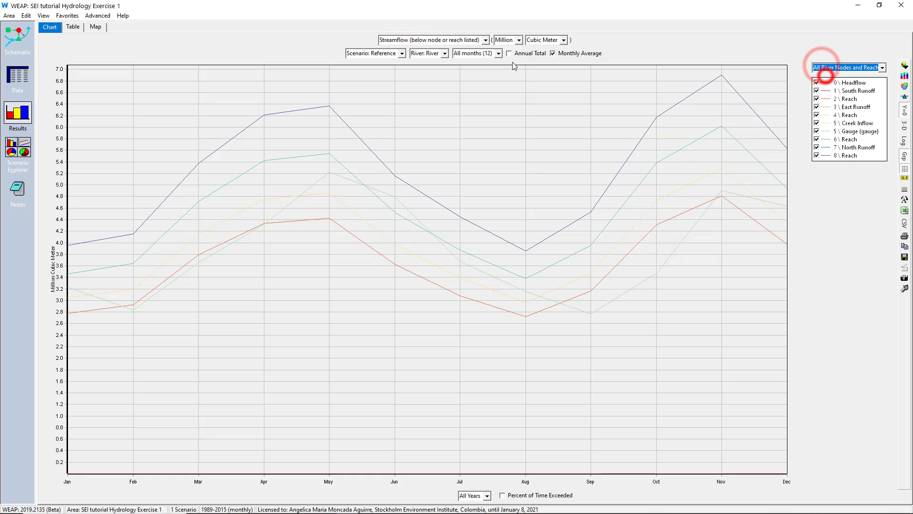
{"action": "left_click", "coordinate": [433, 54]}
{"action": "left_click", "coordinate": [432, 70]}
{"action": "left_click", "coordinate": [428, 54]}
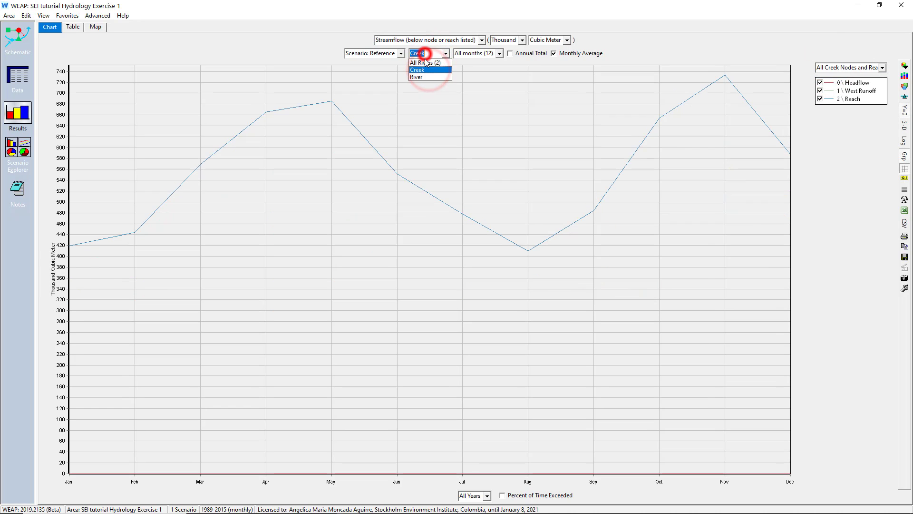
{"action": "left_click", "coordinate": [426, 62]}
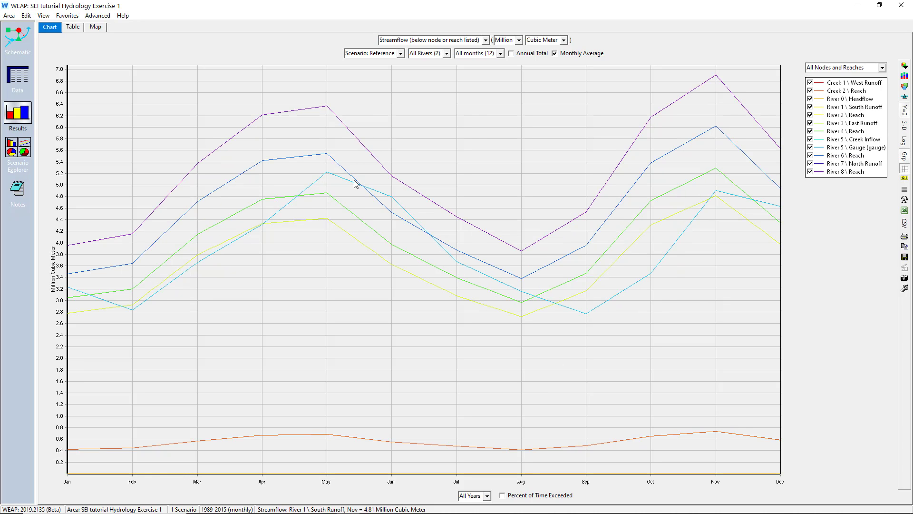
- Return to the data and examine each of Catch East's land use parameters, from Kc and Soil Water Capacity through Initial Z2
{"action": "left_click", "coordinate": [18, 76]}
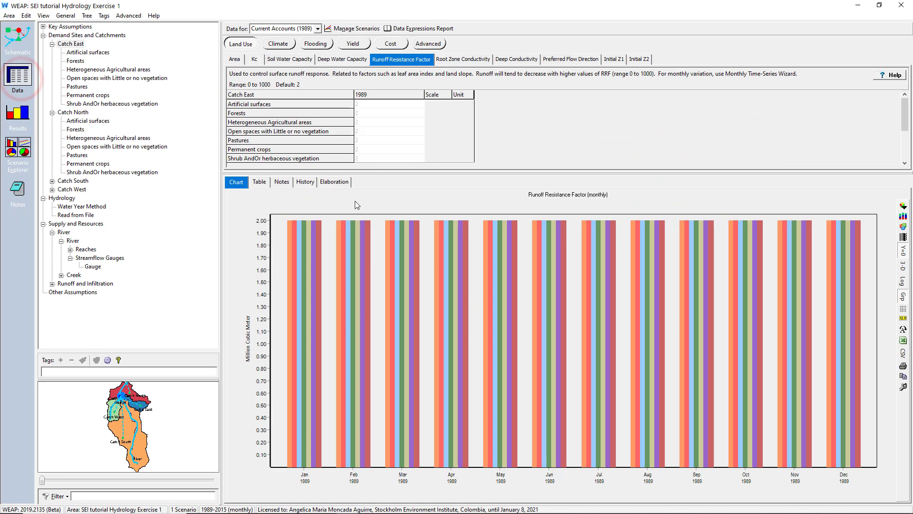
{"action": "left_click", "coordinate": [240, 42]}
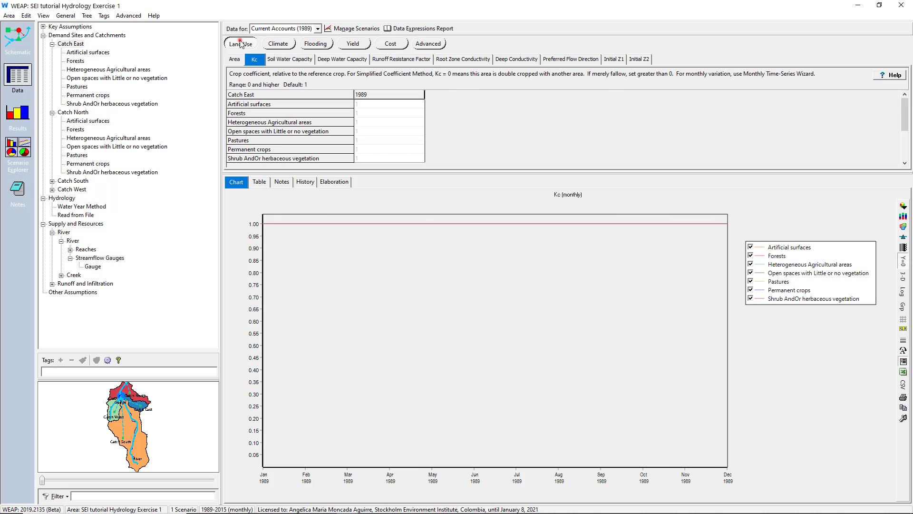
{"action": "left_click", "coordinate": [283, 59]}
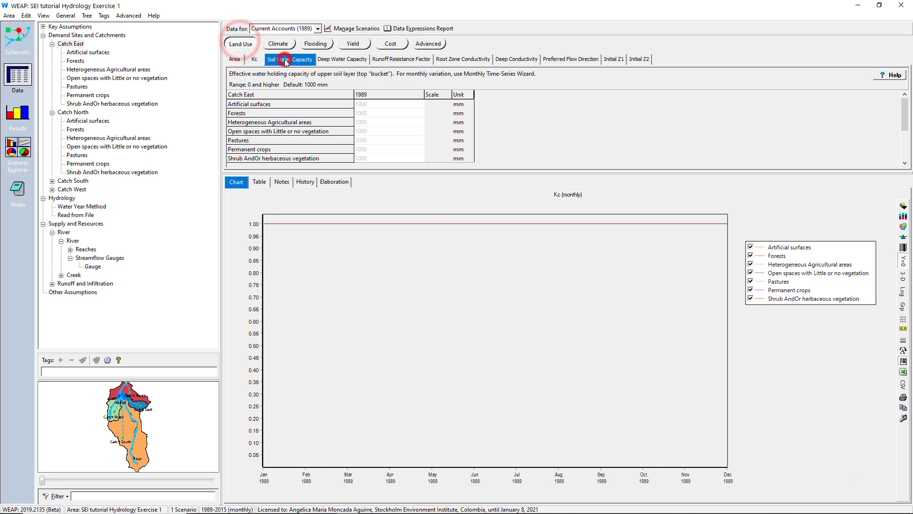
{"action": "left_click", "coordinate": [341, 60]}
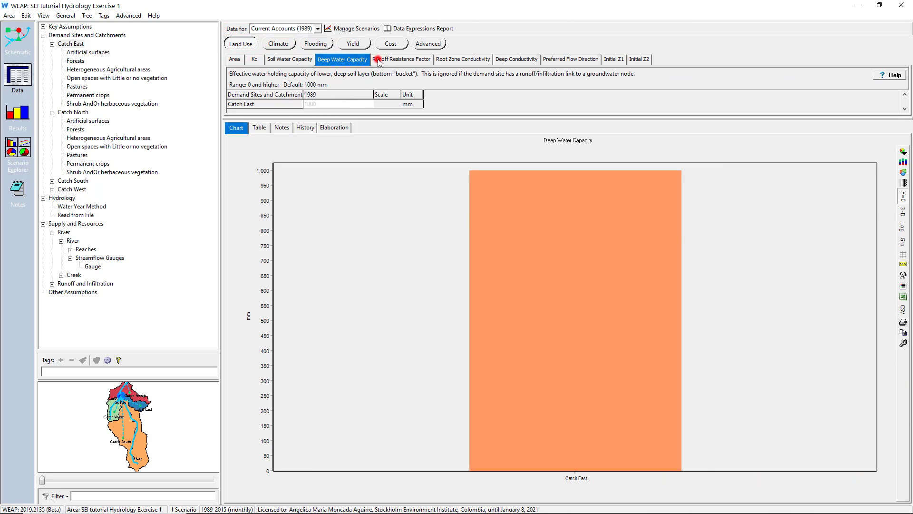
{"action": "left_click", "coordinate": [378, 59]}
{"action": "left_click", "coordinate": [456, 60]}
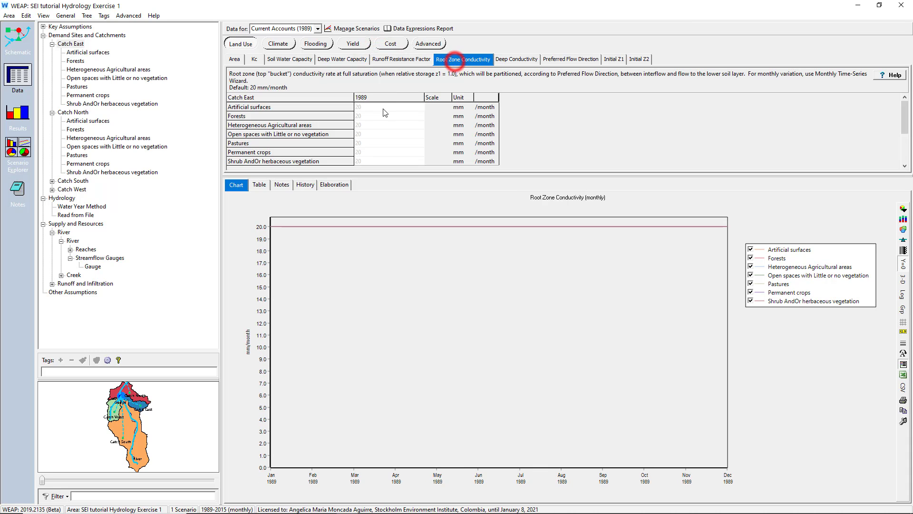
{"action": "left_click", "coordinate": [513, 60]}
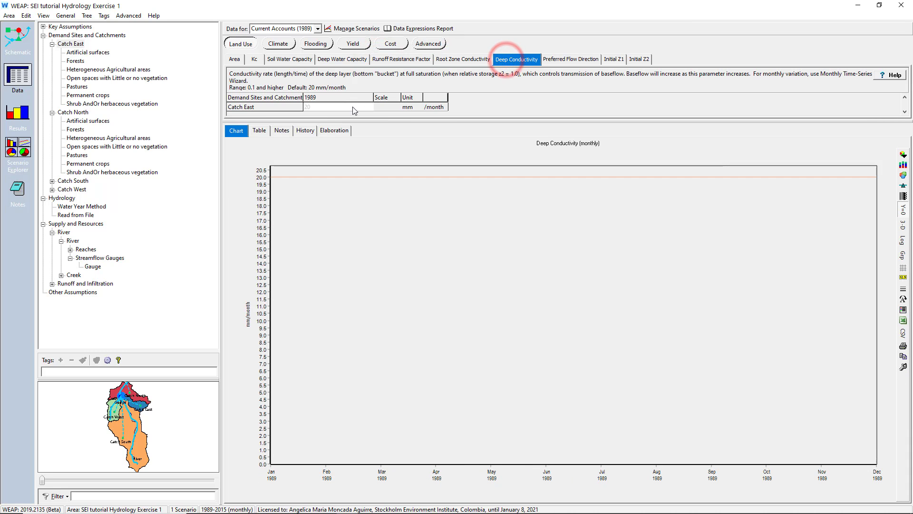
{"action": "left_click", "coordinate": [565, 61]}
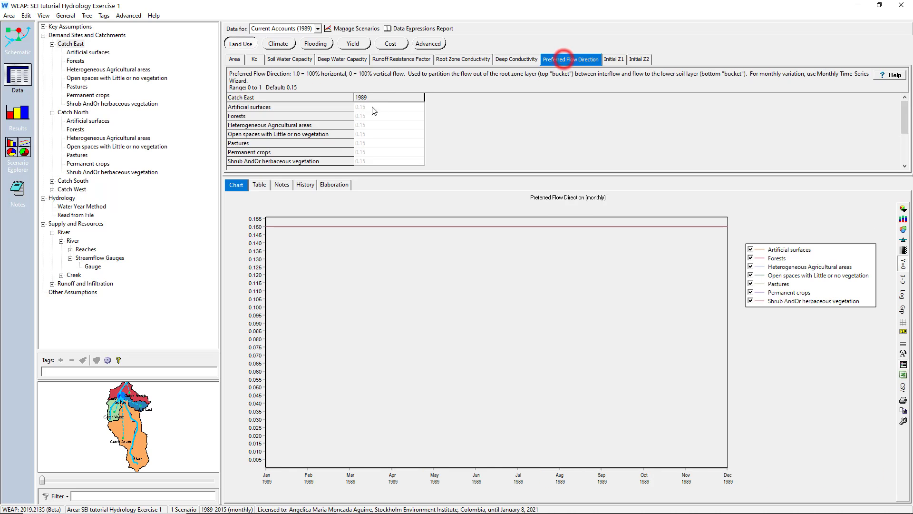
{"action": "left_click", "coordinate": [618, 60]}
{"action": "left_click", "coordinate": [637, 61]}
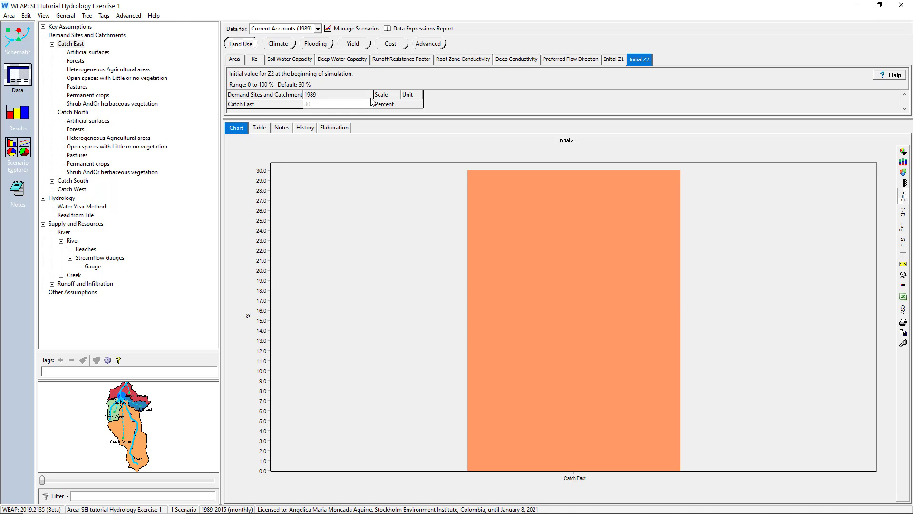
- Switch to KeyAssumptions.xlsm in Excel and examine the soil moisture parameter groups, the Exercise 1 key assumptions tree and its land cover classes
{"action": "key", "text": "alt+Tab"}
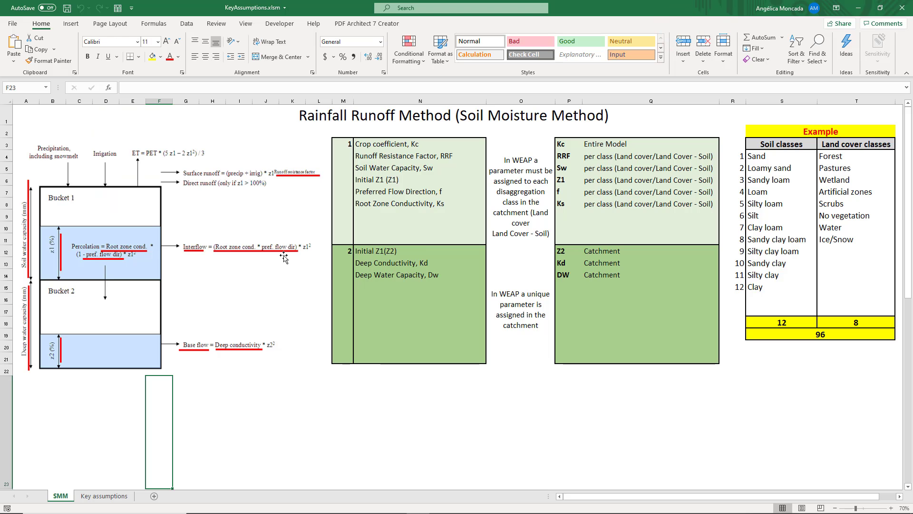
{"action": "left_click", "coordinate": [307, 361]}
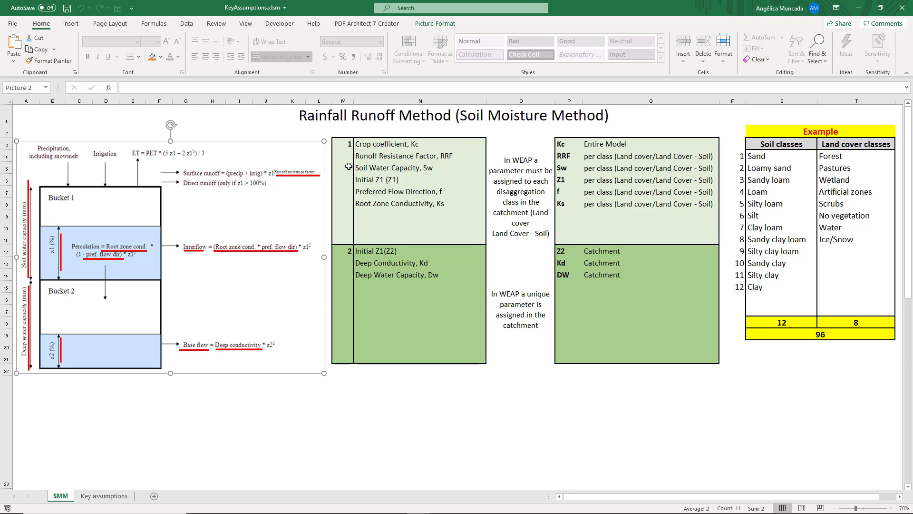
{"action": "mouse_move", "coordinate": [349, 166]}
{"action": "left_mouse_down"}
{"action": "mouse_move", "coordinate": [523, 218]}
{"action": "mouse_move", "coordinate": [636, 220]}
{"action": "left_mouse_up"}
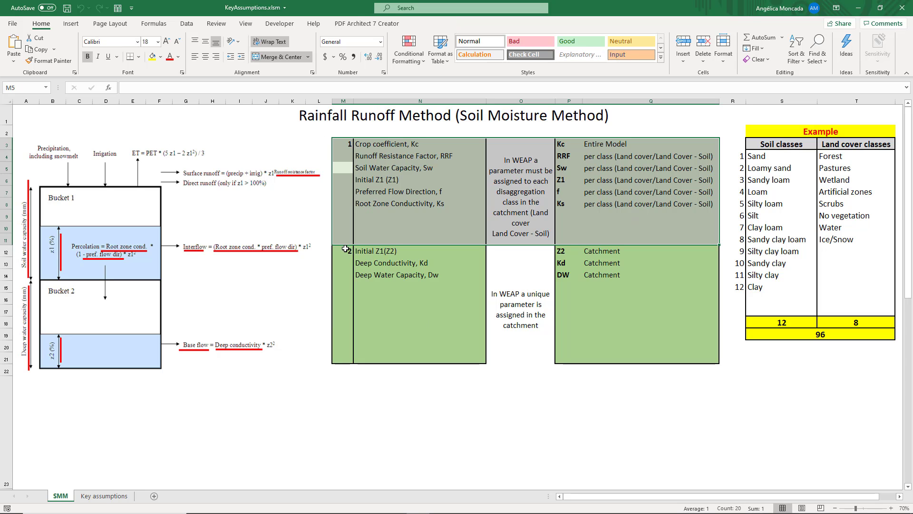
{"action": "left_click_drag", "start_coordinate": [345, 249], "coordinate": [662, 322]}
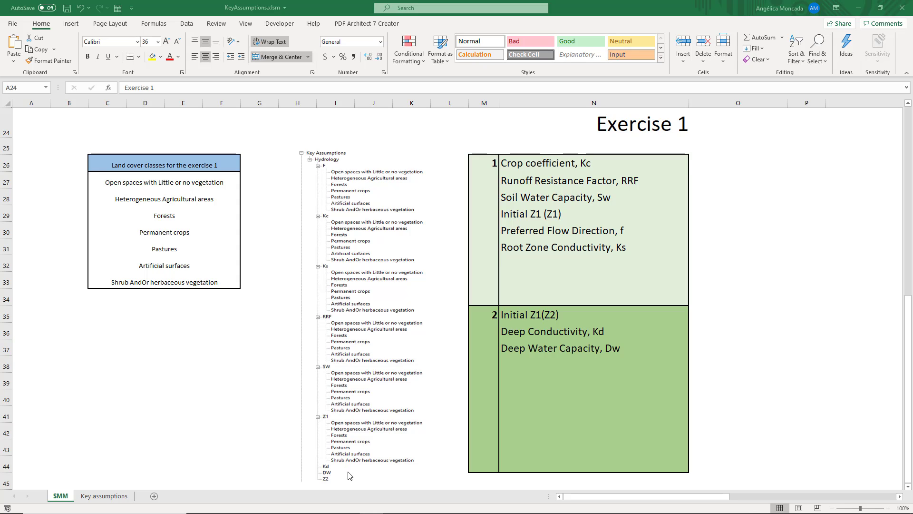
{"action": "left_click", "coordinate": [368, 380]}
{"action": "left_click", "coordinate": [370, 292]}
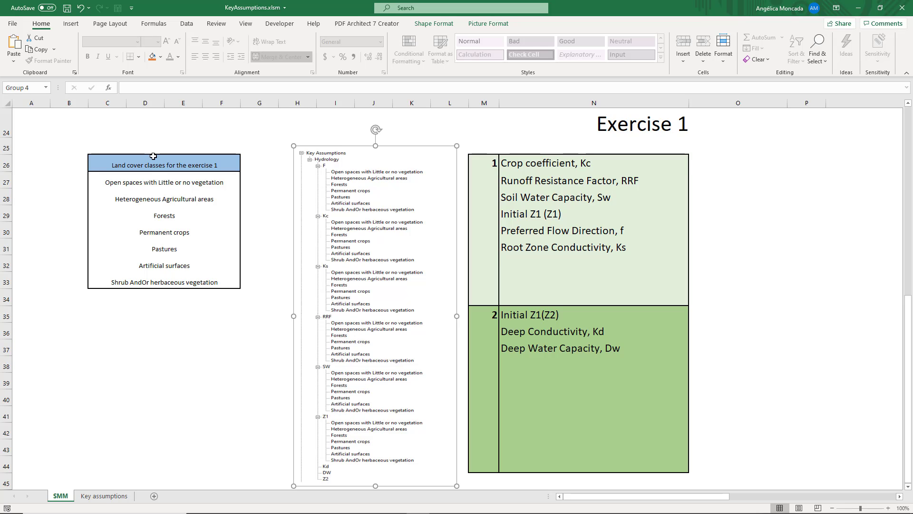
{"action": "left_click_drag", "start_coordinate": [154, 161], "coordinate": [163, 280]}
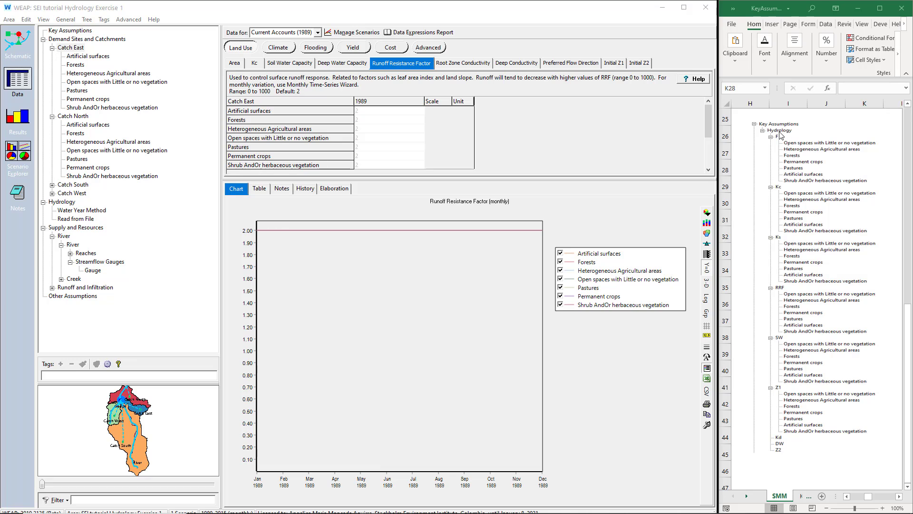
- Add a branch named Hydrology under Key Assumptions in WEAP
{"action": "right_click", "coordinate": [84, 32]}
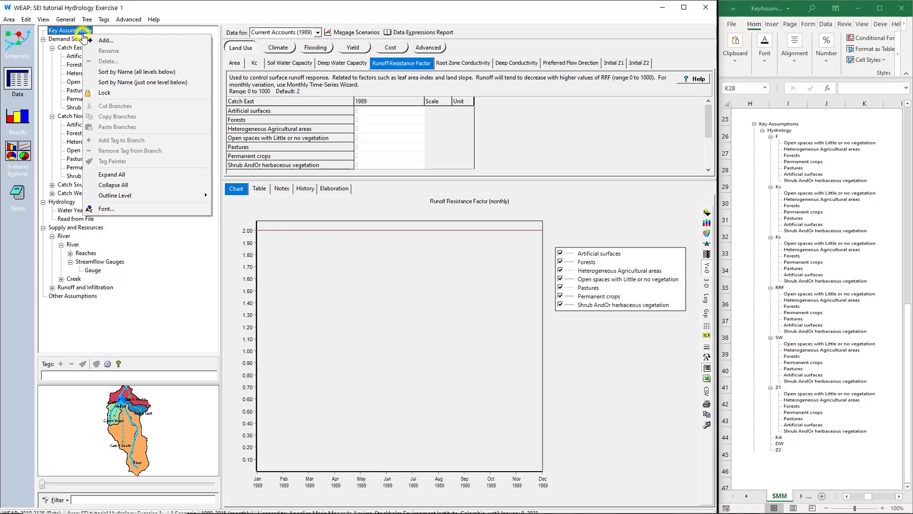
{"action": "left_click", "coordinate": [116, 42]}
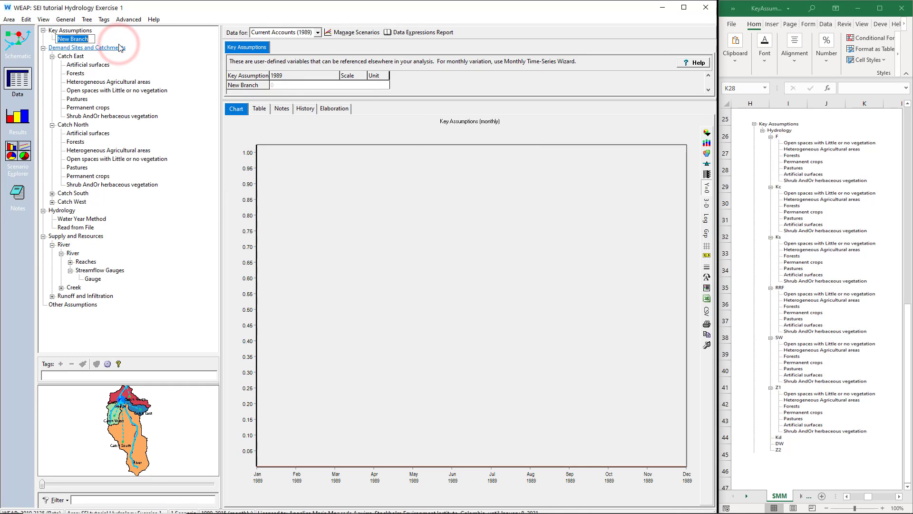
{"action": "type", "text": "H"}
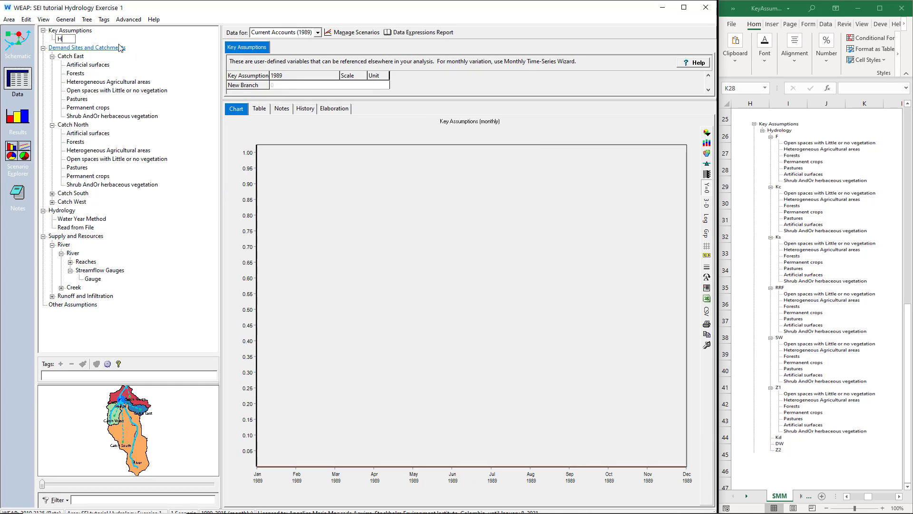
{"action": "type", "text": "ydrology"}
{"action": "key", "text": "Return"}
- Add the parameter branches F and Kc under the Hydrology key assumption
{"action": "right_click", "coordinate": [77, 38]}
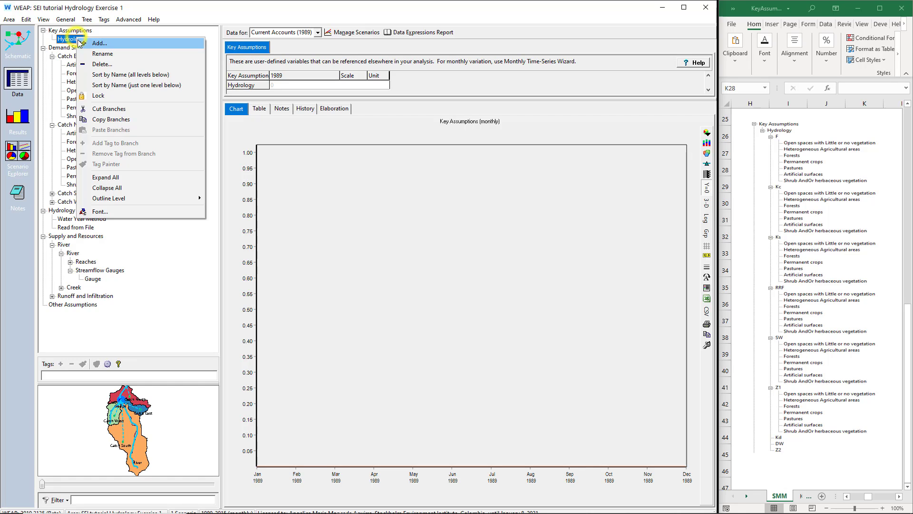
{"action": "left_click", "coordinate": [99, 44]}
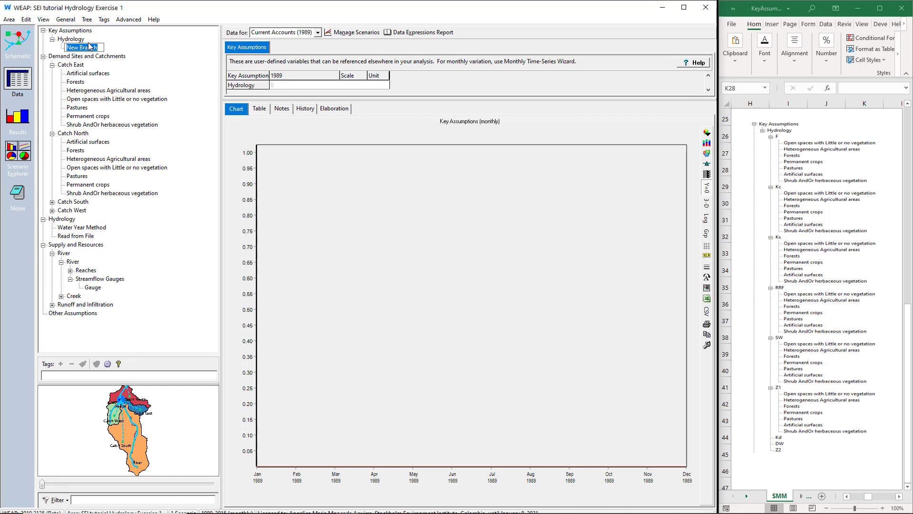
{"action": "type", "text": "F"}
{"action": "key", "text": "Return"}
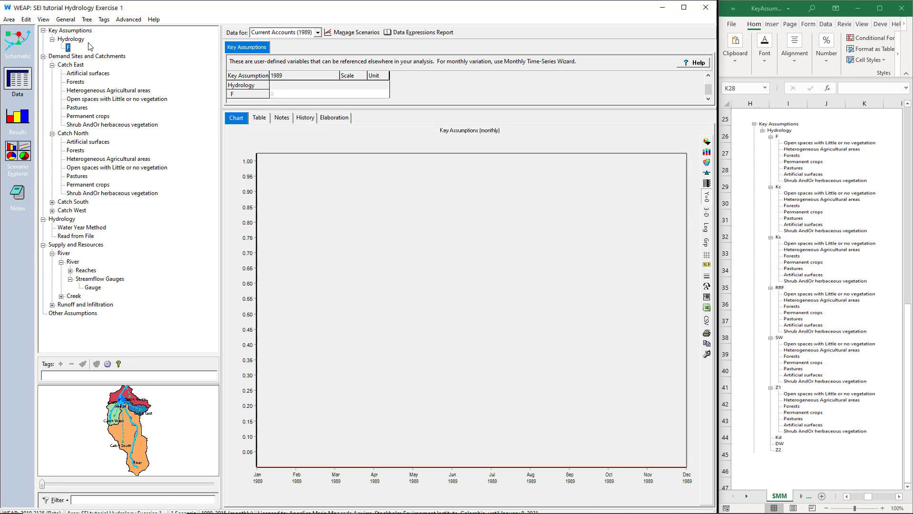
{"action": "right_click", "coordinate": [78, 44]}
{"action": "left_click", "coordinate": [96, 44]}
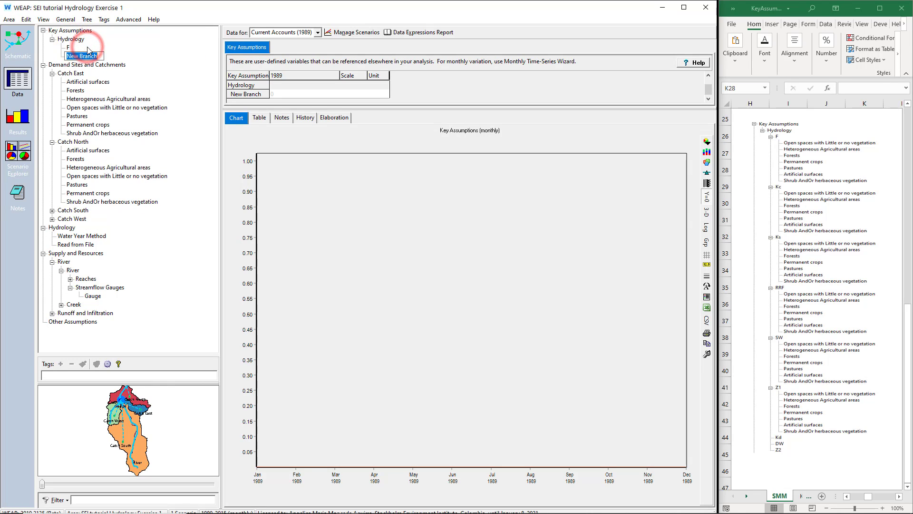
{"action": "type", "text": "Kc"}
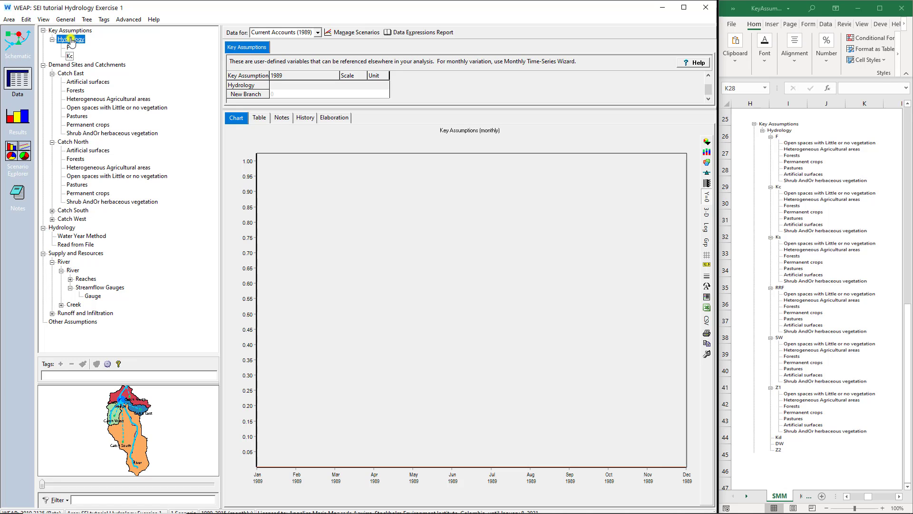
- Add the parameter branches RRF and Sw under the Hydrology key assumption
{"action": "right_click", "coordinate": [71, 39]}
{"action": "left_click", "coordinate": [90, 43]}
{"action": "type", "text": "RRF"}
{"action": "key", "text": "Return"}
{"action": "right_click", "coordinate": [83, 40]}
{"action": "left_click", "coordinate": [96, 51]}
{"action": "type", "text": "Sw"}
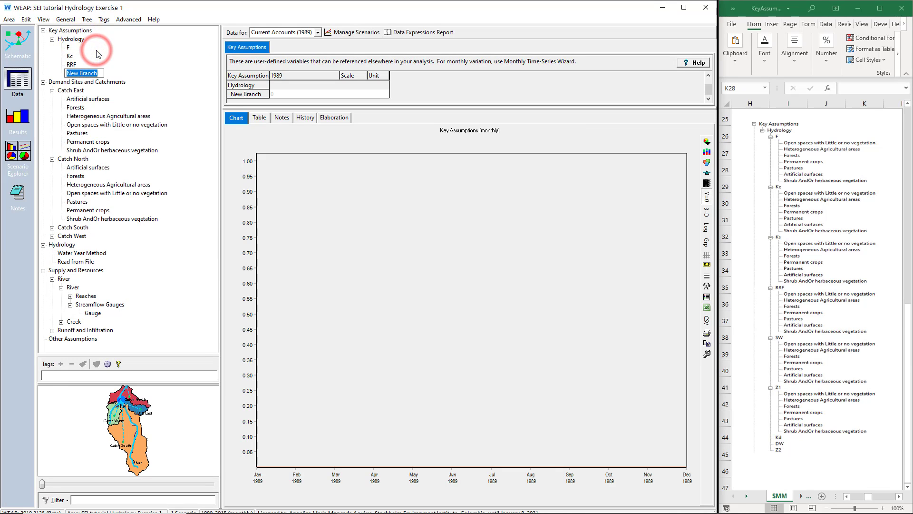
{"action": "key", "text": "Return"}
- Add the parameter branches Z1 and Ks under the Hydrology key assumption
{"action": "right_click", "coordinate": [82, 37]}
{"action": "left_click", "coordinate": [90, 41]}
{"action": "type", "text": "Z1"}
{"action": "key", "text": "Return"}
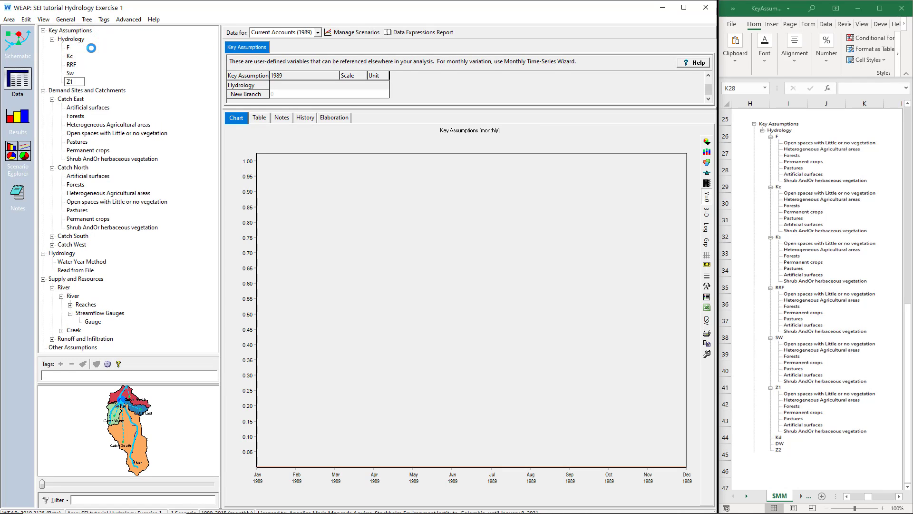
{"action": "right_click", "coordinate": [82, 38]}
{"action": "left_click", "coordinate": [91, 43]}
{"action": "type", "text": "Ks"}
{"action": "key", "text": "Return"}
- Add the parameter branches Z2, Kd and Dw under the Hydrology key assumption
{"action": "right_click", "coordinate": [80, 39]}
{"action": "left_click", "coordinate": [89, 43]}
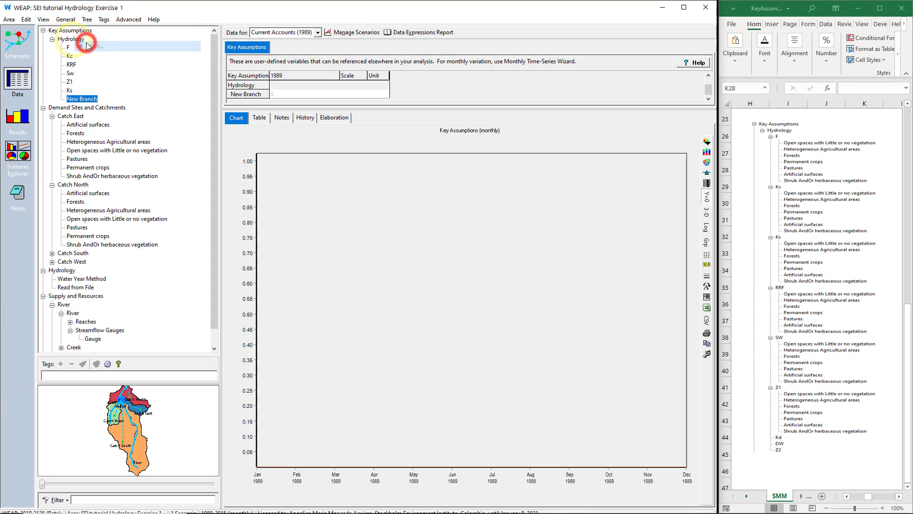
{"action": "type", "text": "Z2"}
{"action": "key", "text": "Return"}
{"action": "right_click", "coordinate": [81, 39]}
{"action": "left_click", "coordinate": [88, 45]}
{"action": "type", "text": "Kd"}
{"action": "key", "text": "Return"}
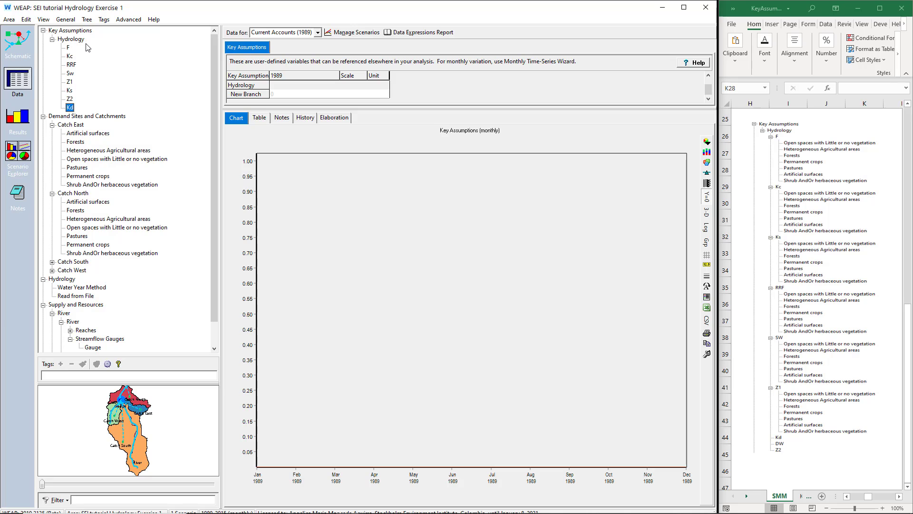
{"action": "right_click", "coordinate": [86, 39]}
{"action": "left_click", "coordinate": [91, 44]}
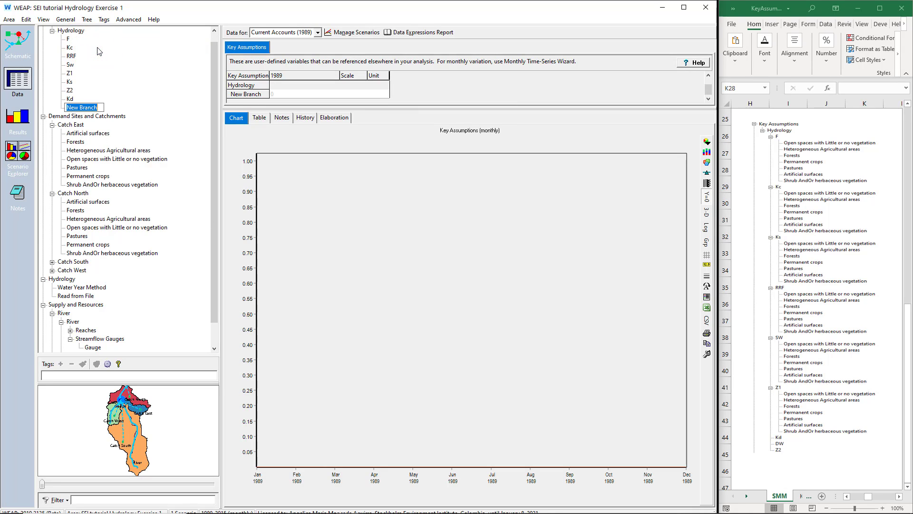
{"action": "type", "text": "Dw"}
{"action": "key", "text": "Return"}
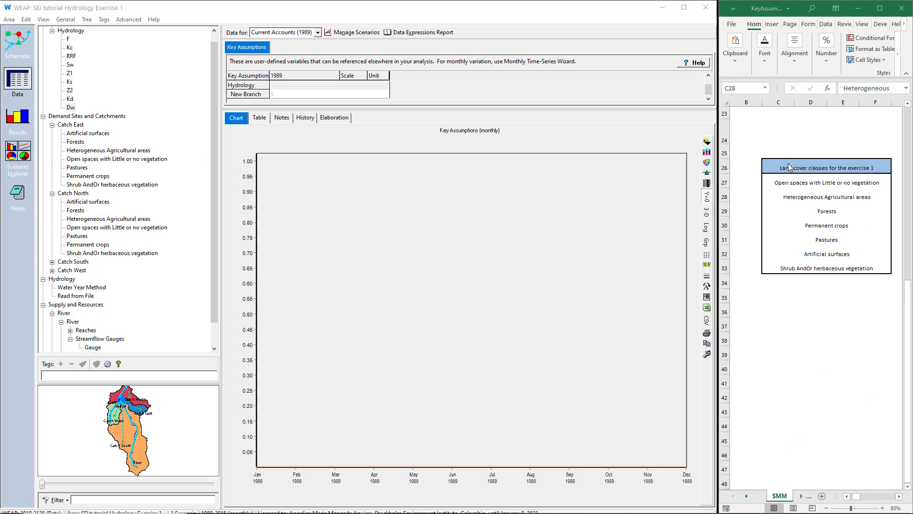
- Copy "Open spaces with Little or no vegetation" from the Excel land cover list and add it as a branch under F in WEAP
{"action": "left_click_drag", "start_coordinate": [789, 167], "coordinate": [790, 268]}
{"action": "left_click", "coordinate": [791, 184]}
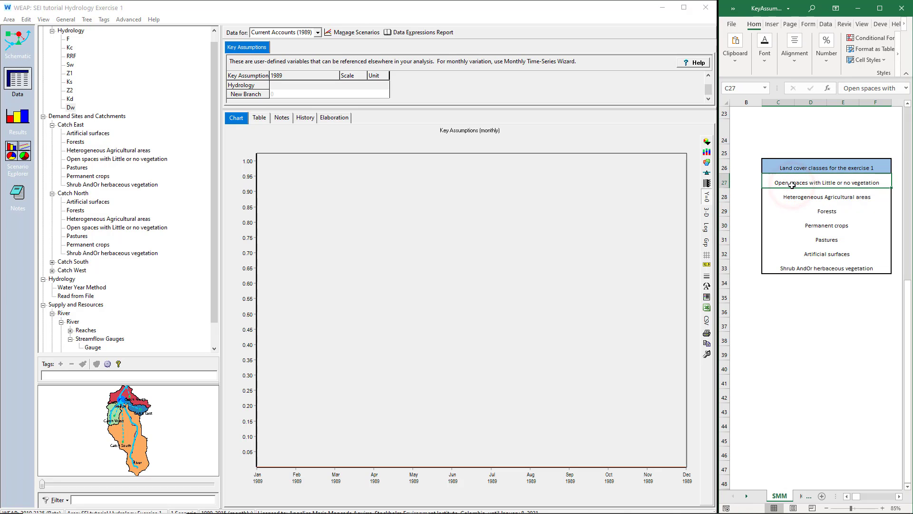
{"action": "key", "text": "ctrl+c"}
{"action": "right_click", "coordinate": [68, 39]}
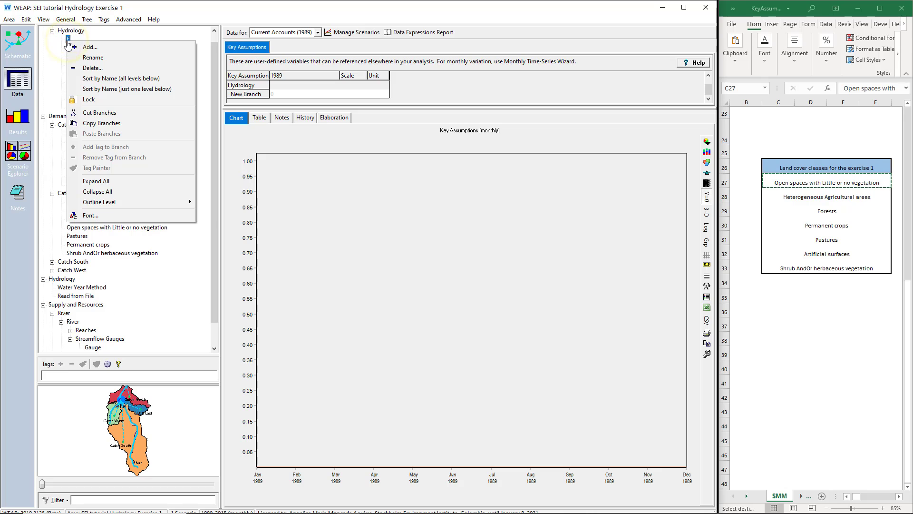
{"action": "left_click", "coordinate": [93, 48]}
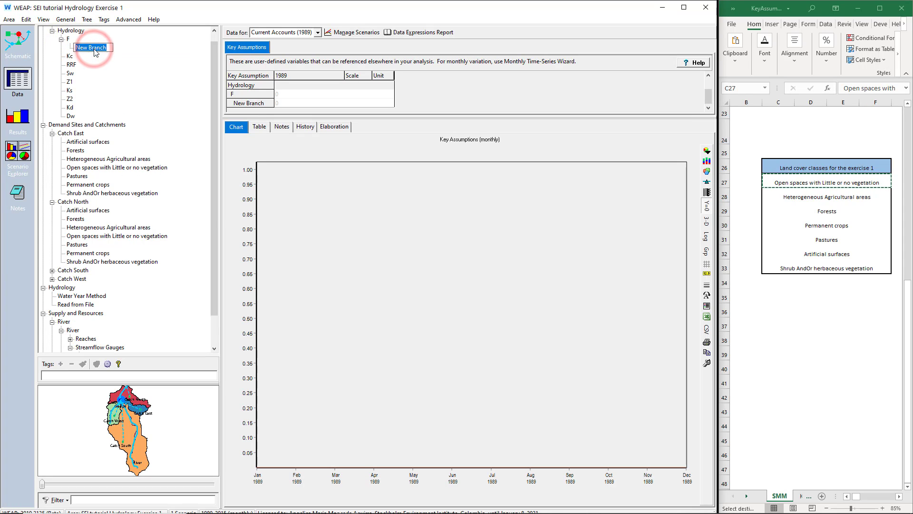
{"action": "right_click", "coordinate": [94, 52]}
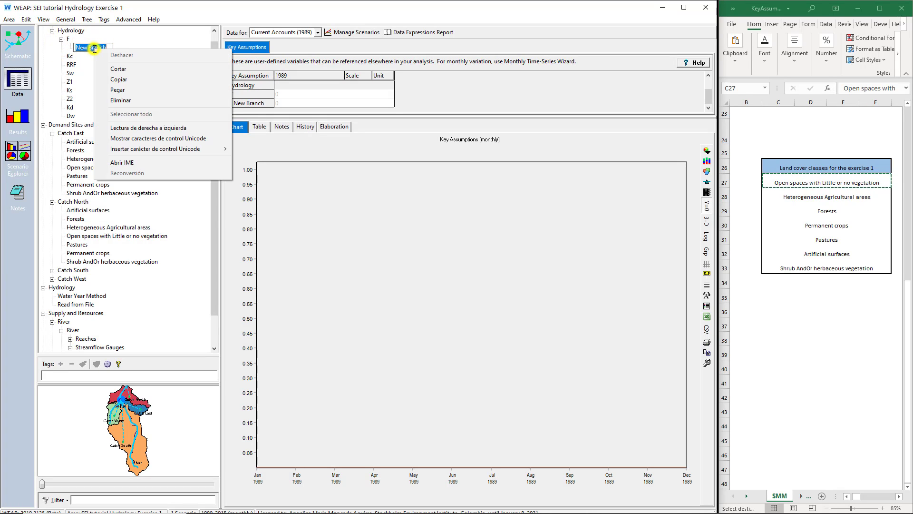
{"action": "left_click", "coordinate": [120, 89]}
{"action": "key", "text": "Return"}
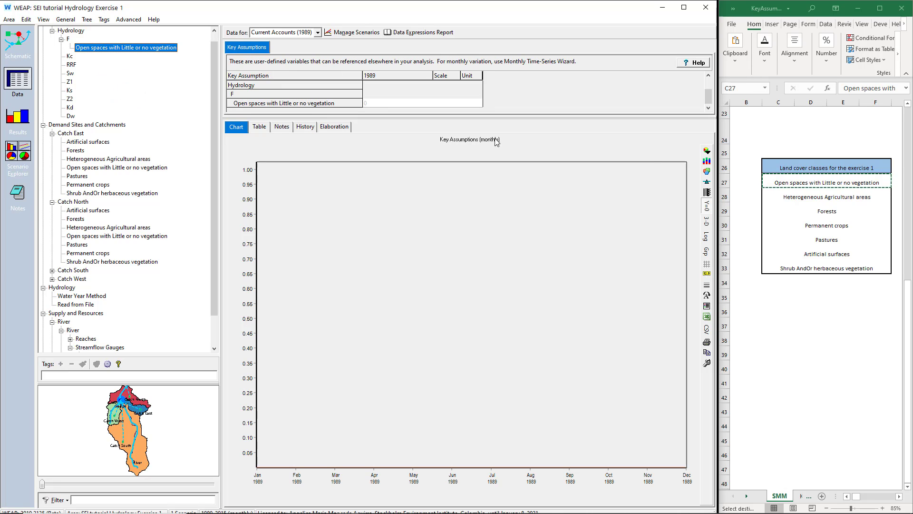
- Add the land cover branches "Heterogeneous Agricultural areas" and "Forests" under F, copying their names from the Excel list
{"action": "left_click", "coordinate": [814, 198]}
{"action": "key", "text": "ctrl+c"}
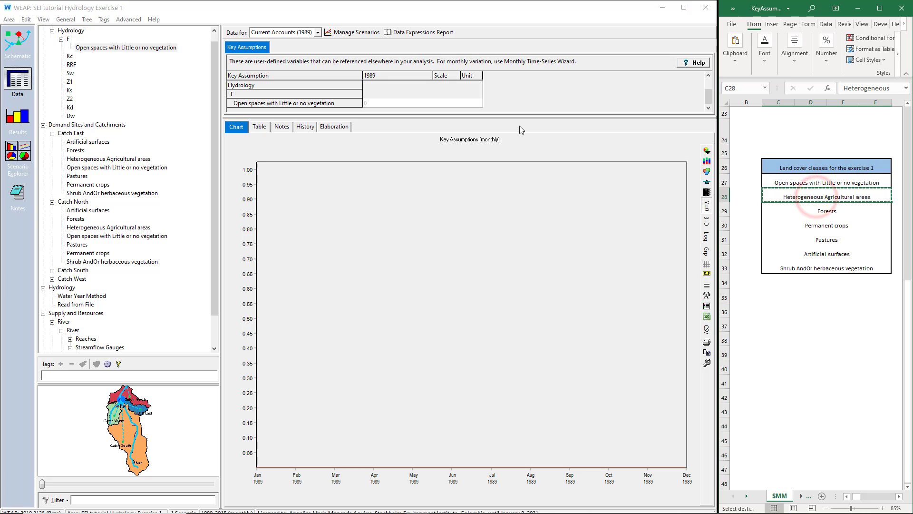
{"action": "right_click", "coordinate": [67, 39]}
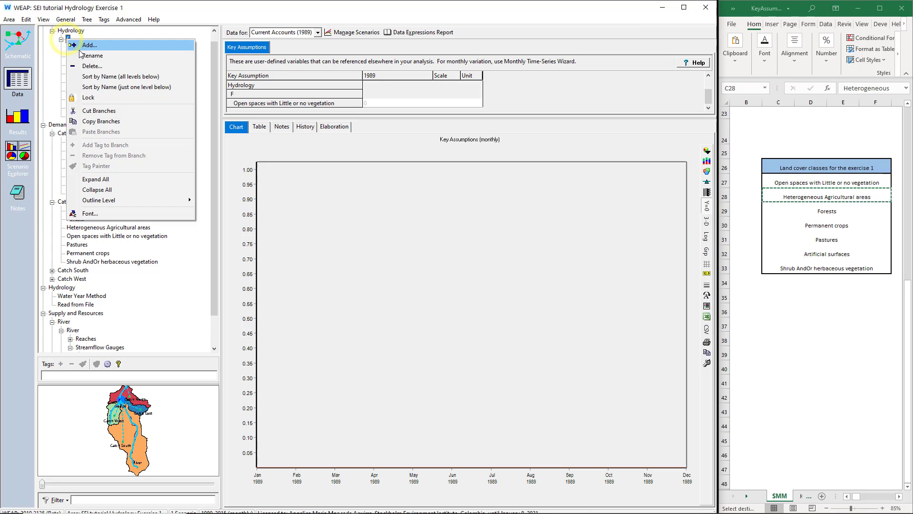
{"action": "left_click", "coordinate": [80, 47]}
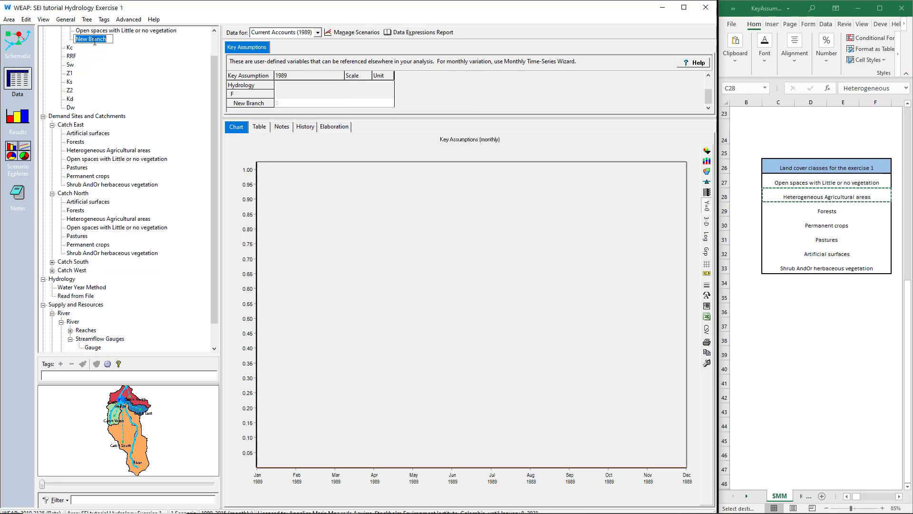
{"action": "right_click", "coordinate": [95, 42]}
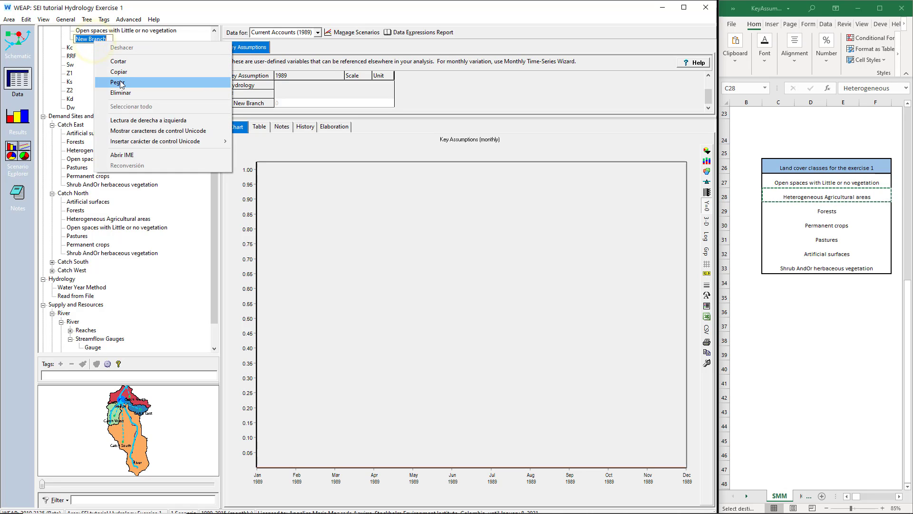
{"action": "left_click", "coordinate": [120, 82]}
{"action": "key", "text": "Return"}
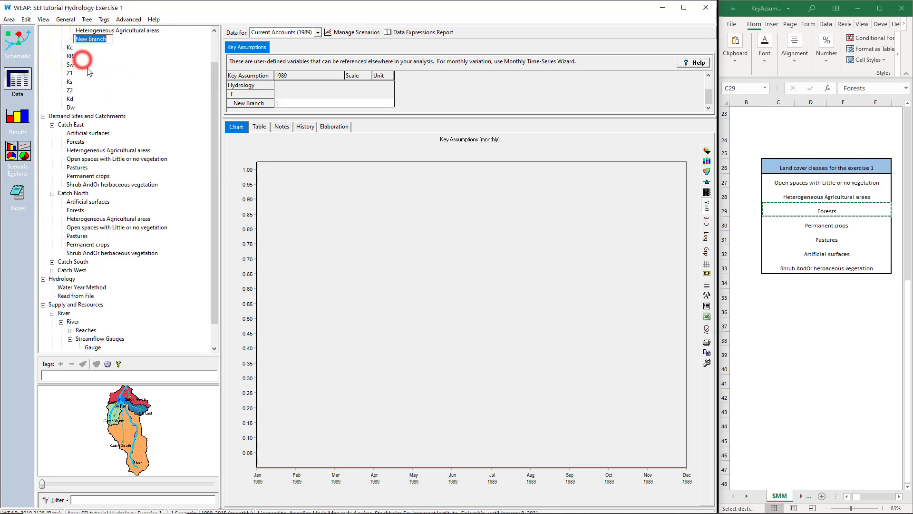
{"action": "right_click", "coordinate": [86, 41]}
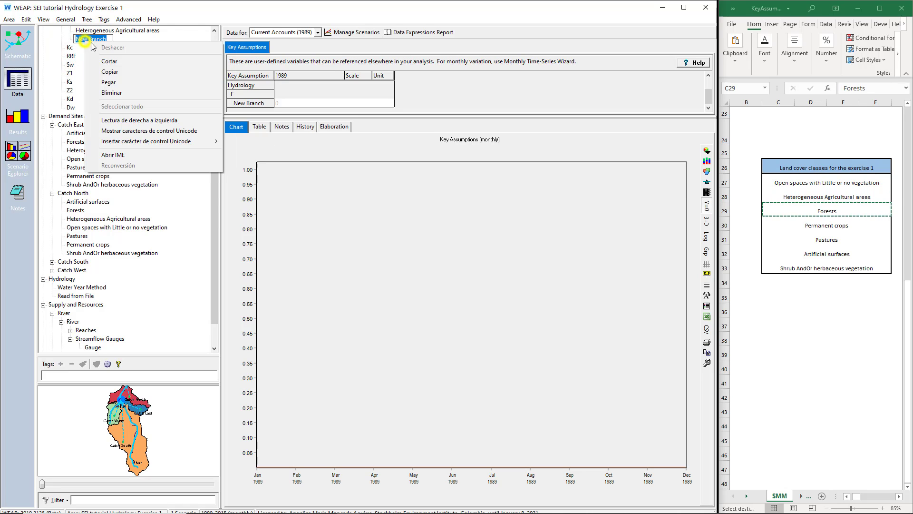
{"action": "left_click", "coordinate": [105, 83]}
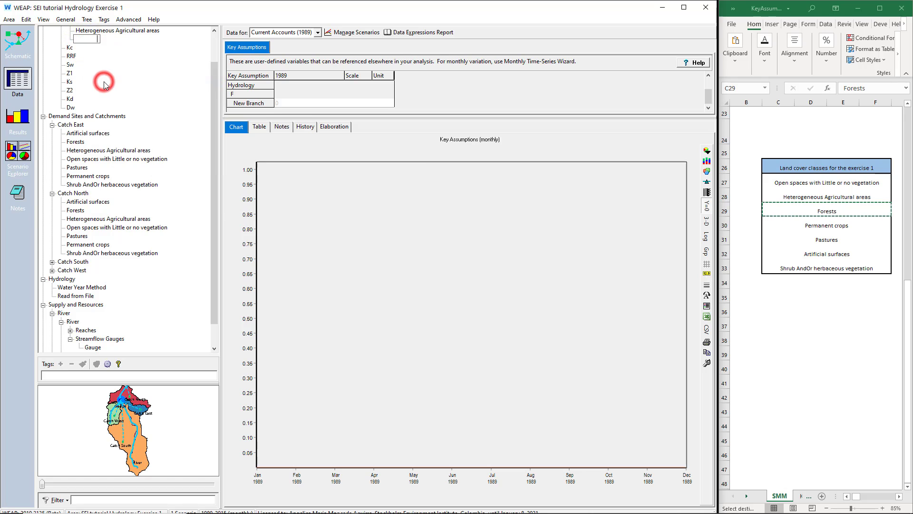
- Copy the "Permanent crops" class name from Excel and add it as a branch under F in WEAP
{"action": "left_click", "coordinate": [830, 229]}
{"action": "key", "text": "ctrl+c"}
{"action": "right_click", "coordinate": [68, 47]}
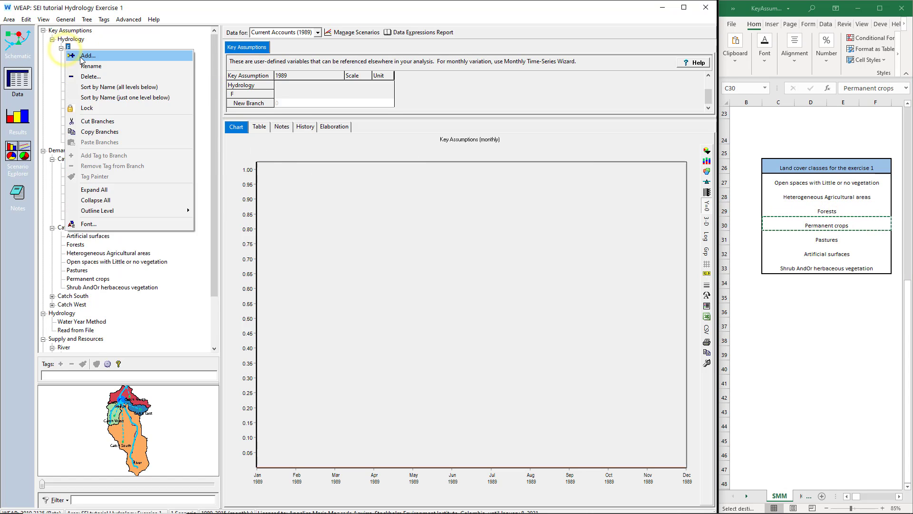
{"action": "left_click", "coordinate": [81, 56]}
{"action": "right_click", "coordinate": [91, 40]}
{"action": "left_click", "coordinate": [106, 81]}
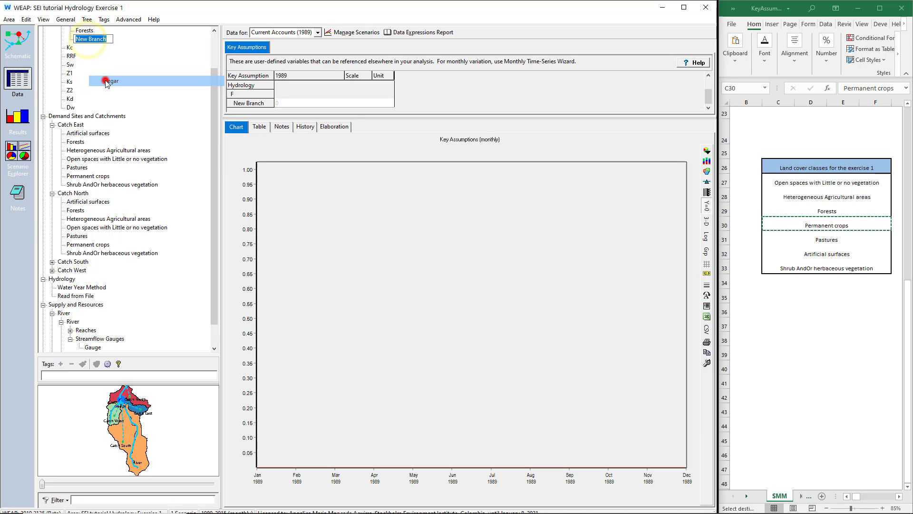
- Copy the "Pastures" class name from Excel and add it as a branch under F in WEAP
{"action": "left_click", "coordinate": [826, 239]}
{"action": "key", "text": "ctrl+c"}
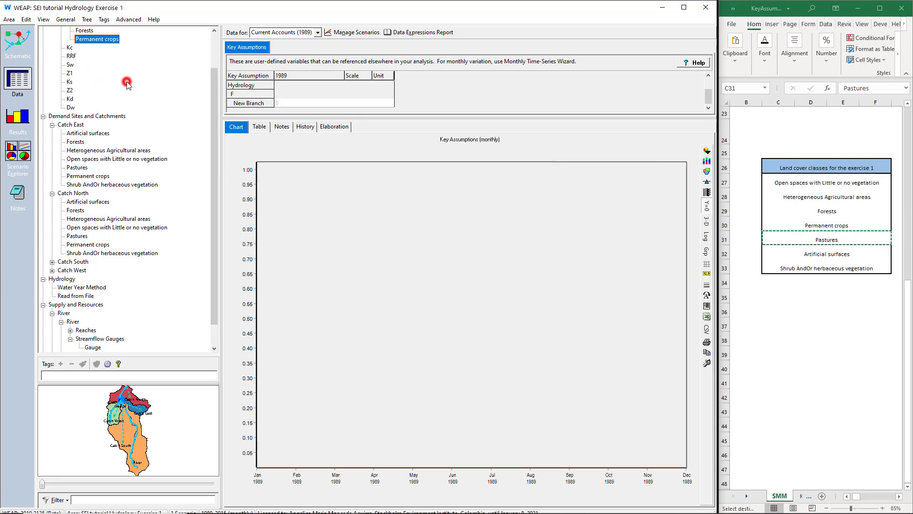
{"action": "scroll", "coordinate": [126, 81], "scroll_direction": "up", "scroll_amount": 2}
{"action": "right_click", "coordinate": [68, 47]}
{"action": "left_click", "coordinate": [83, 56]}
{"action": "right_click", "coordinate": [90, 40]}
{"action": "left_click", "coordinate": [104, 80]}
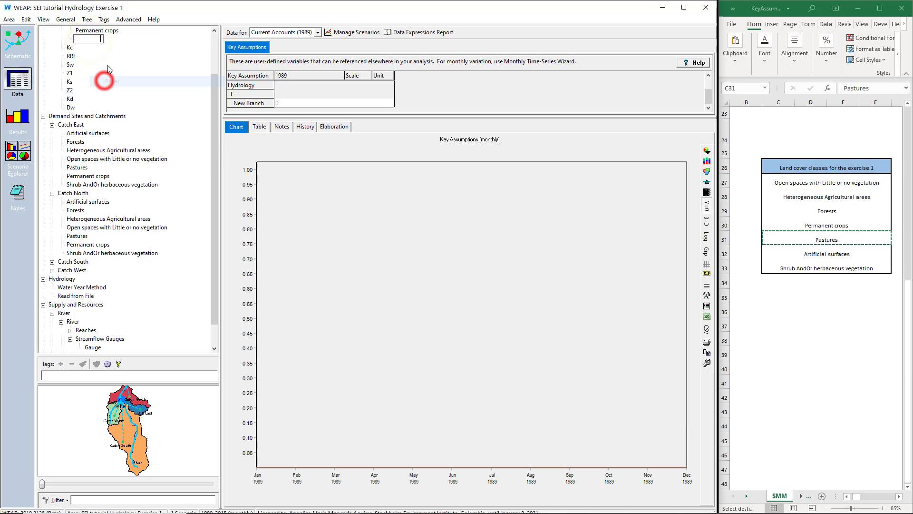
- Copy the "Artificial surfaces" class name from Excel and add it as a branch under F in WEAP
{"action": "left_click", "coordinate": [836, 254]}
{"action": "key", "text": "ctrl+c"}
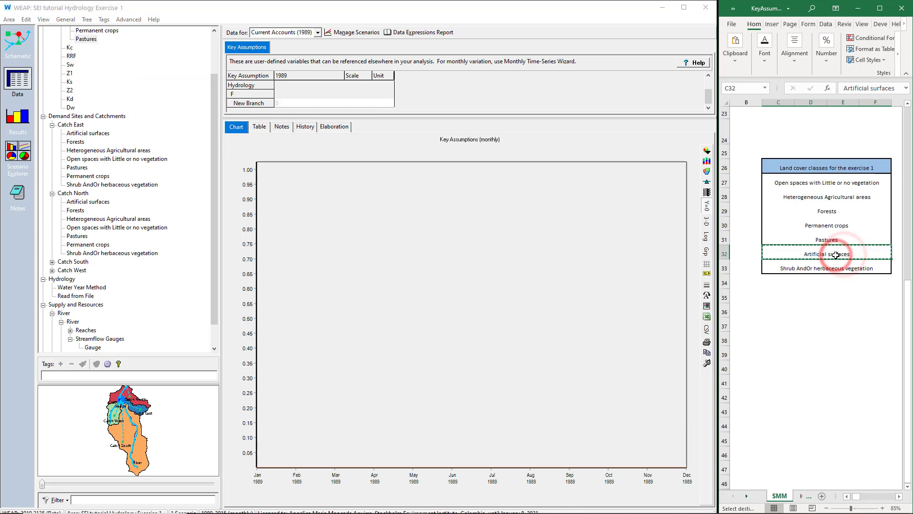
{"action": "scroll", "coordinate": [95, 71], "scroll_direction": "up", "scroll_amount": 2}
{"action": "right_click", "coordinate": [68, 46]}
{"action": "left_click", "coordinate": [84, 55]}
{"action": "right_click", "coordinate": [89, 39]}
{"action": "left_click", "coordinate": [108, 80]}
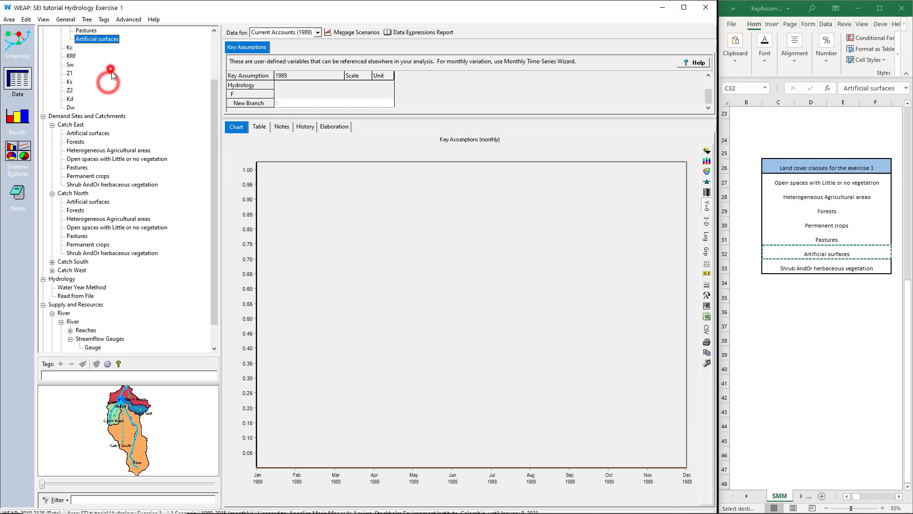
- Copy the "Shrub AndOr herbaceous vegetation" class name from Excel and add it as a branch under F in WEAP
{"action": "left_click", "coordinate": [785, 267]}
{"action": "key", "text": "ctrl+c"}
{"action": "scroll", "coordinate": [71, 52], "scroll_direction": "up", "scroll_amount": 2}
{"action": "right_click", "coordinate": [68, 47]}
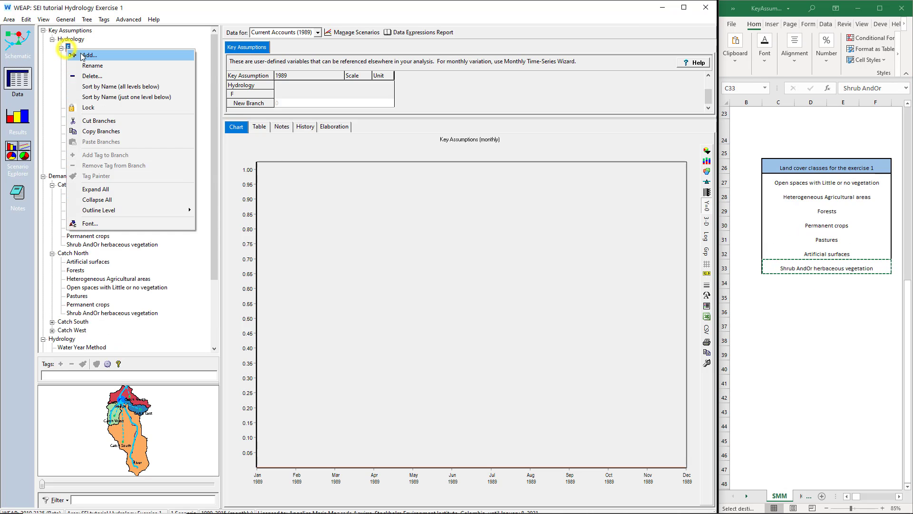
{"action": "left_click", "coordinate": [83, 55]}
{"action": "right_click", "coordinate": [90, 39]}
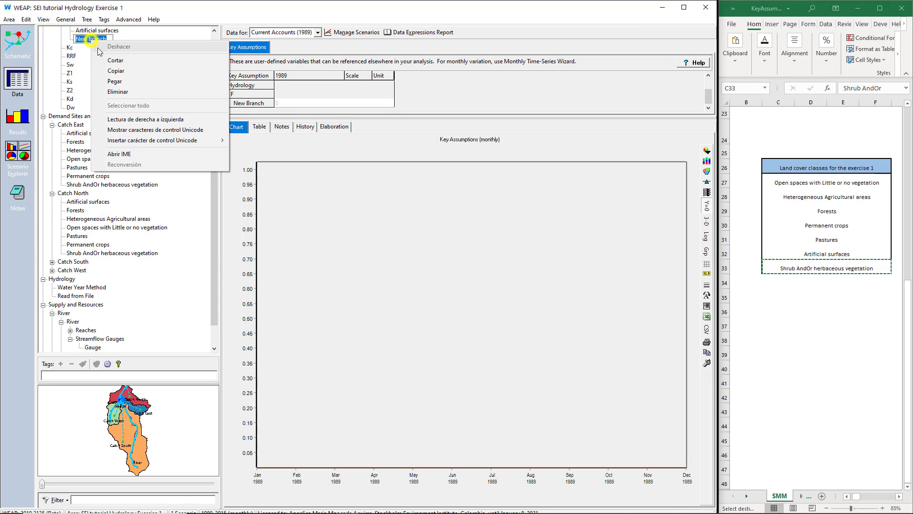
{"action": "left_click", "coordinate": [113, 81]}
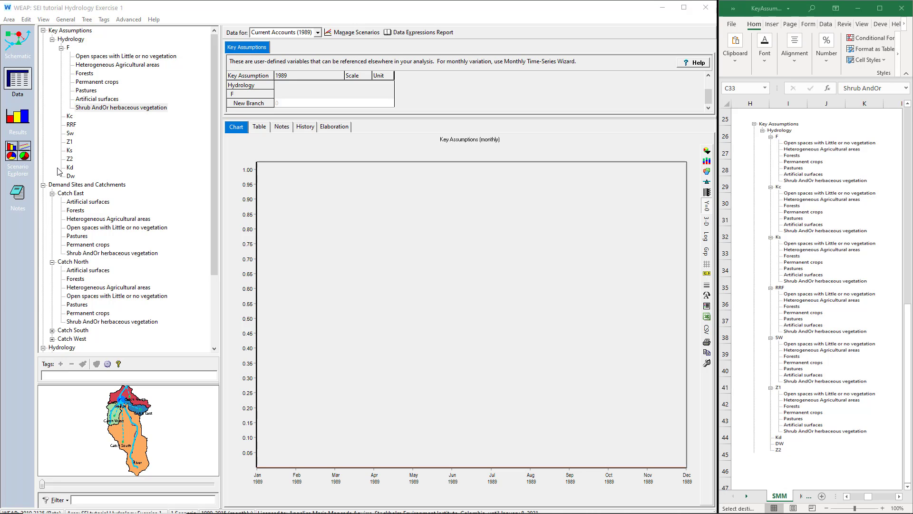
- Revert the area to the saved version "Creating Key assumptions" of 27 December 2020, 22:32, discarding the changes made since
{"action": "left_click", "coordinate": [9, 19]}
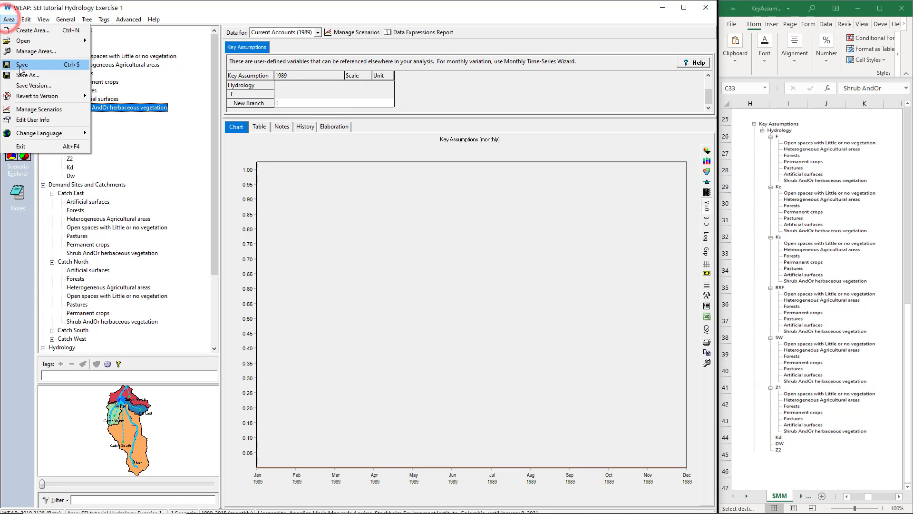
{"action": "left_click", "coordinate": [29, 94]}
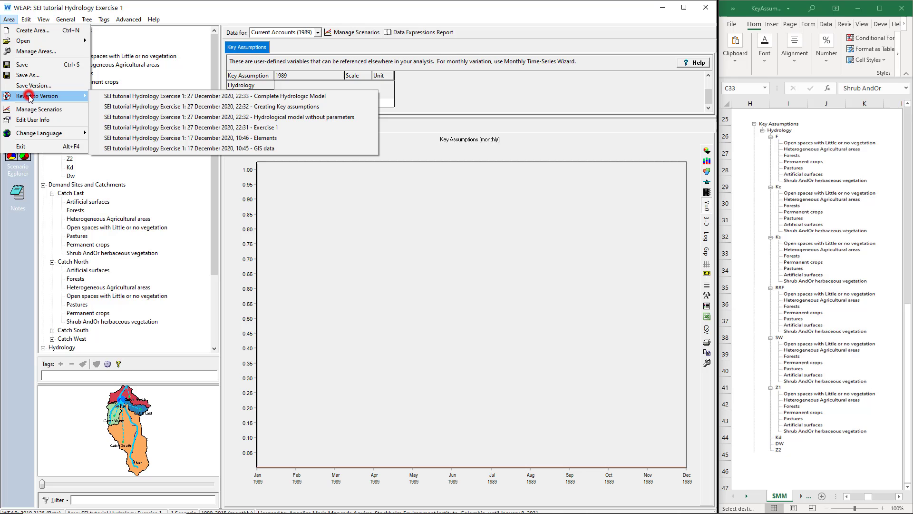
{"action": "left_click", "coordinate": [273, 110]}
{"action": "left_click", "coordinate": [274, 112]}
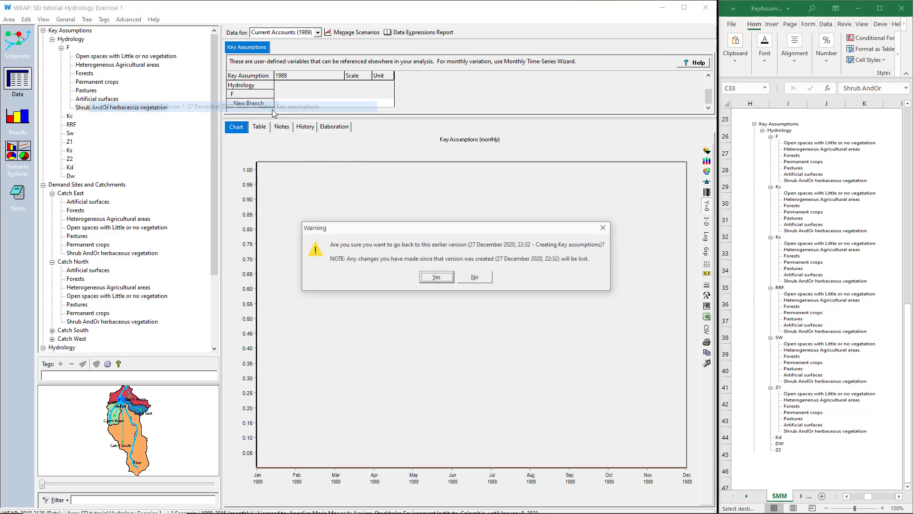
{"action": "left_click", "coordinate": [422, 280]}
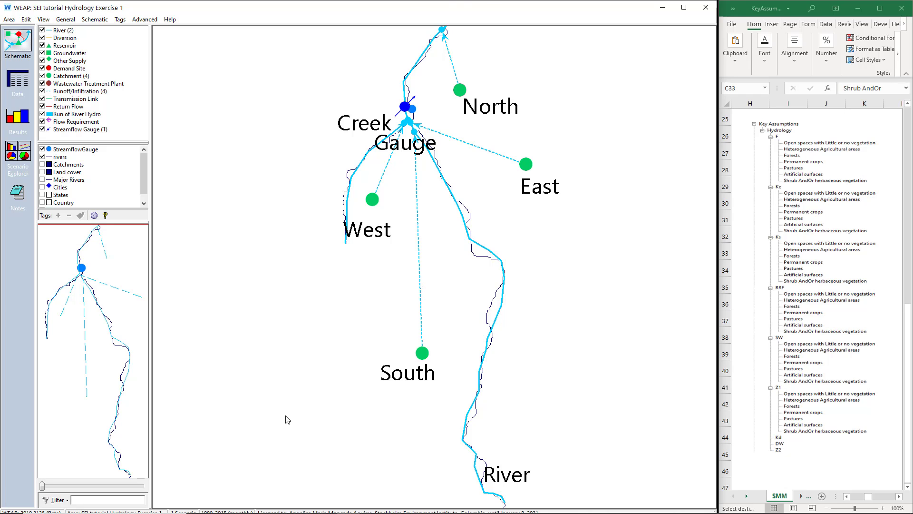
- Examine the catchments' land use areas and their climate data for temperature, humidity, wind and cloudiness fraction
{"action": "left_click", "coordinate": [17, 78]}
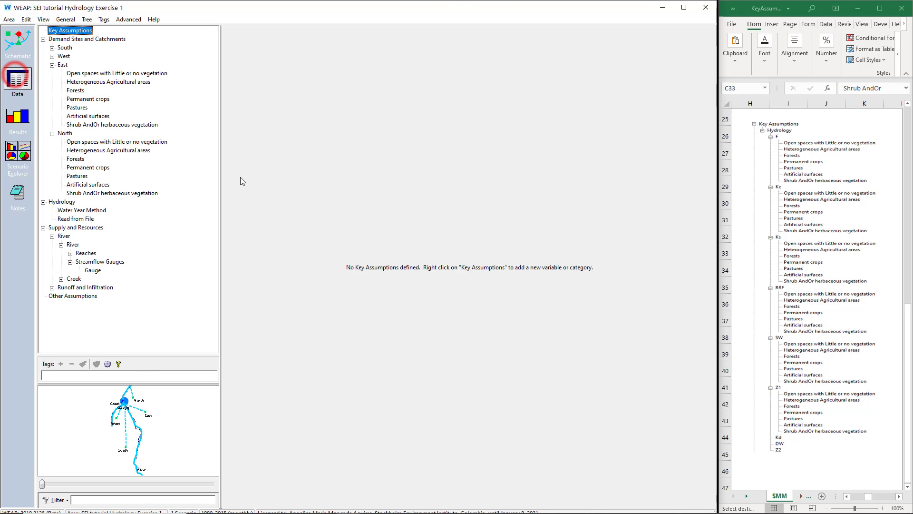
{"action": "left_click", "coordinate": [79, 39]}
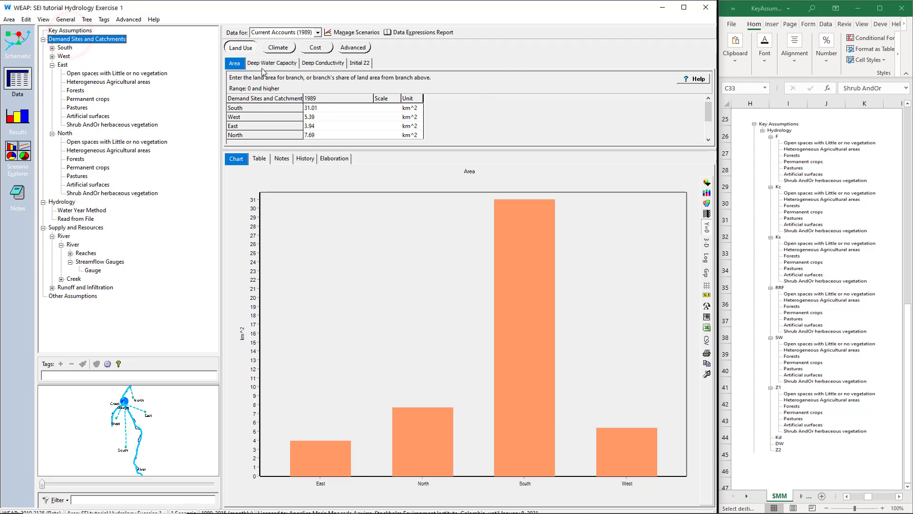
{"action": "left_click", "coordinate": [278, 48]}
{"action": "left_click", "coordinate": [275, 63]}
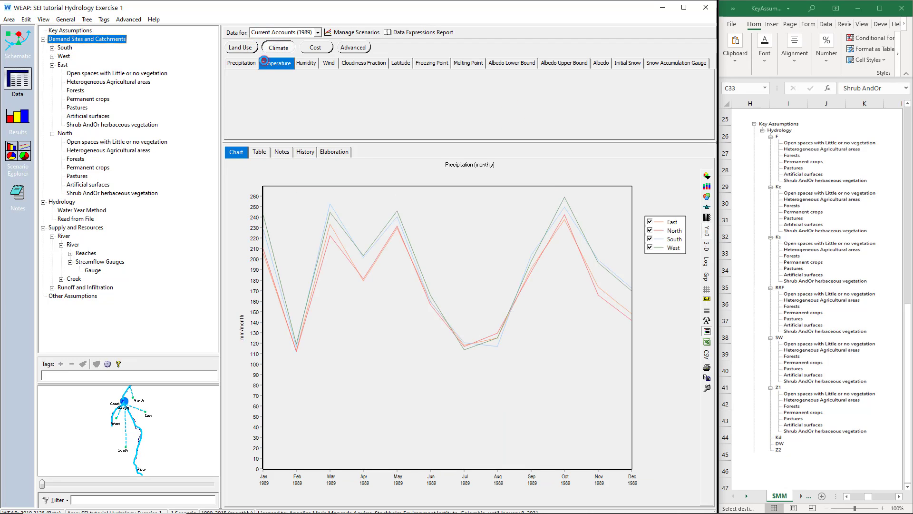
{"action": "left_click", "coordinate": [304, 65]}
{"action": "left_click", "coordinate": [329, 64]}
{"action": "left_click", "coordinate": [364, 64]}
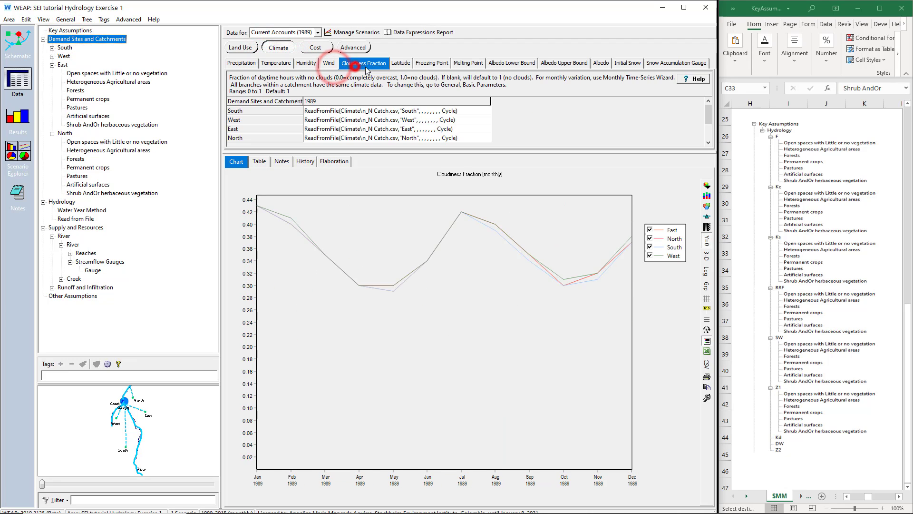
- View the catchments' latitude data and the key assumptions tree picture in Excel
{"action": "left_click", "coordinate": [401, 63]}
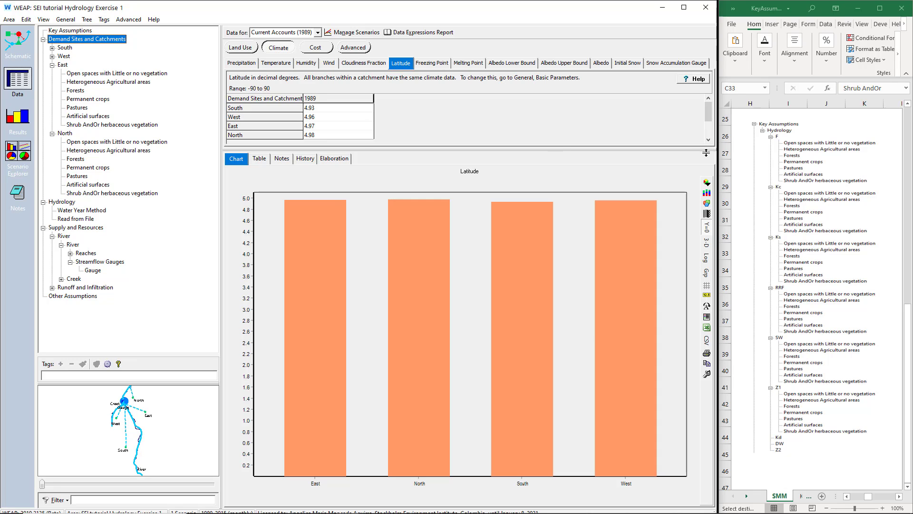
{"action": "left_click", "coordinate": [791, 149]}
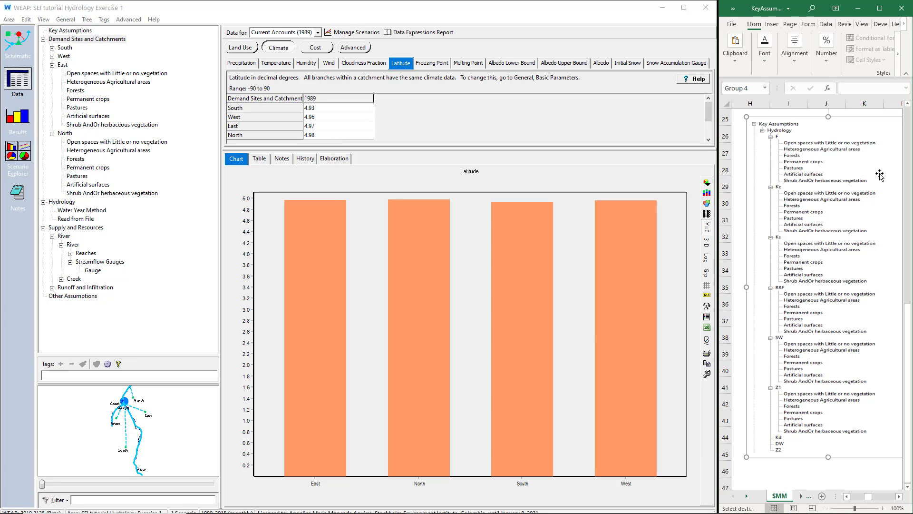
- Run the area script functions.vbs in WEAP to generate the Hydrology key assumptions
{"action": "left_click", "coordinate": [134, 21]}
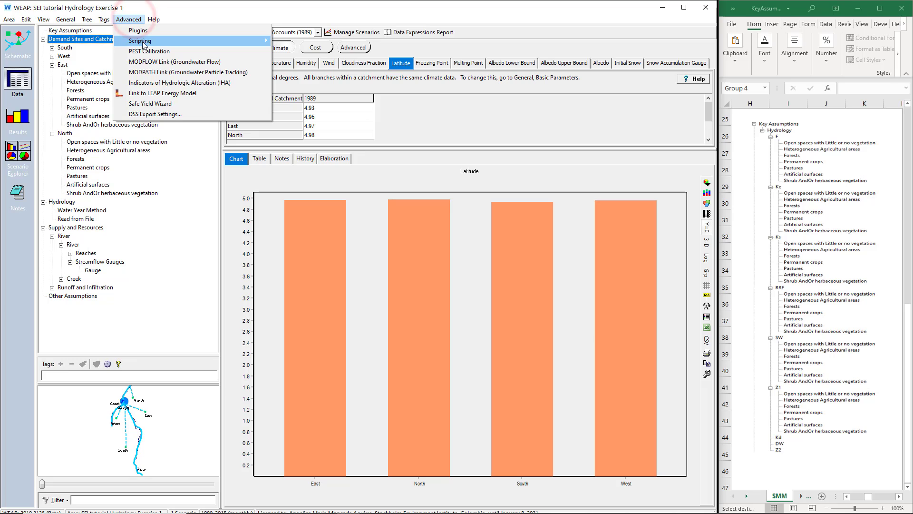
{"action": "mouse_move", "coordinate": [200, 41]}
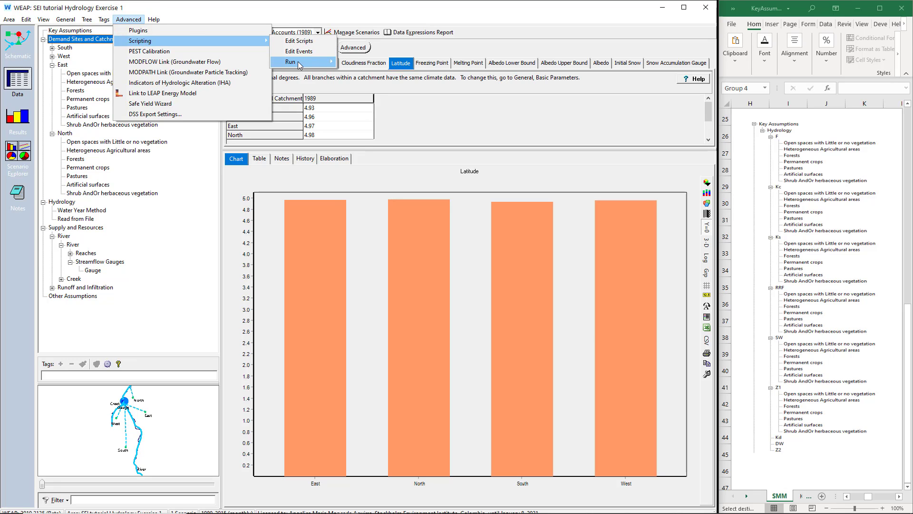
{"action": "mouse_move", "coordinate": [304, 62]}
{"action": "mouse_move", "coordinate": [376, 62]}
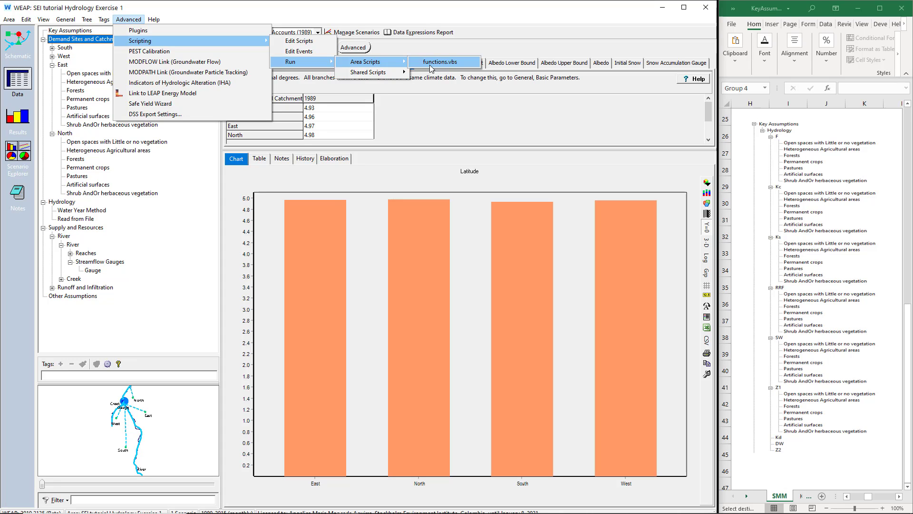
{"action": "left_click", "coordinate": [430, 66]}
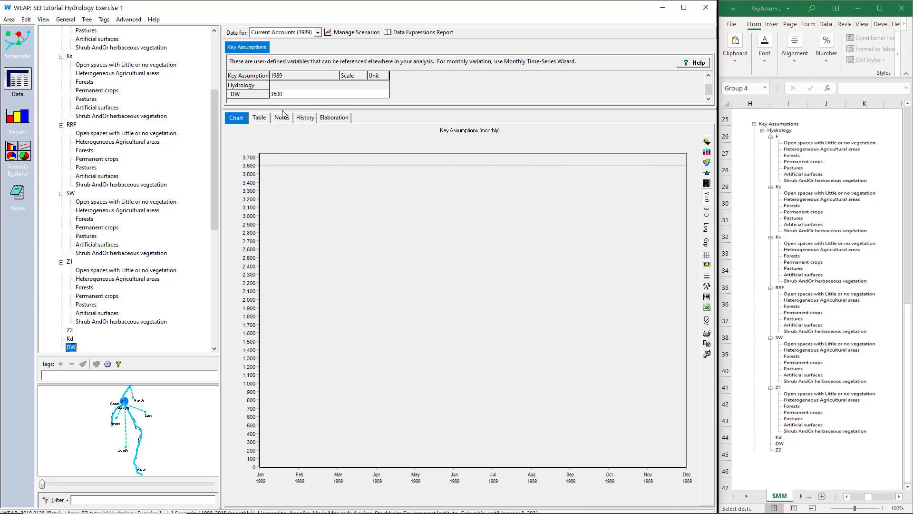
- Examine the Hydrology key assumptions and the land class values under F, Kc and Ks
{"action": "left_click", "coordinate": [71, 39]}
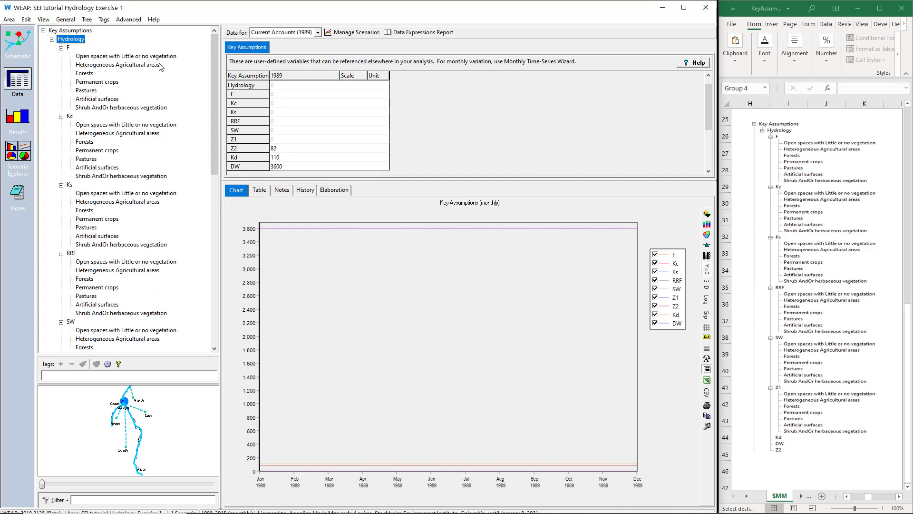
{"action": "left_click", "coordinate": [68, 47]}
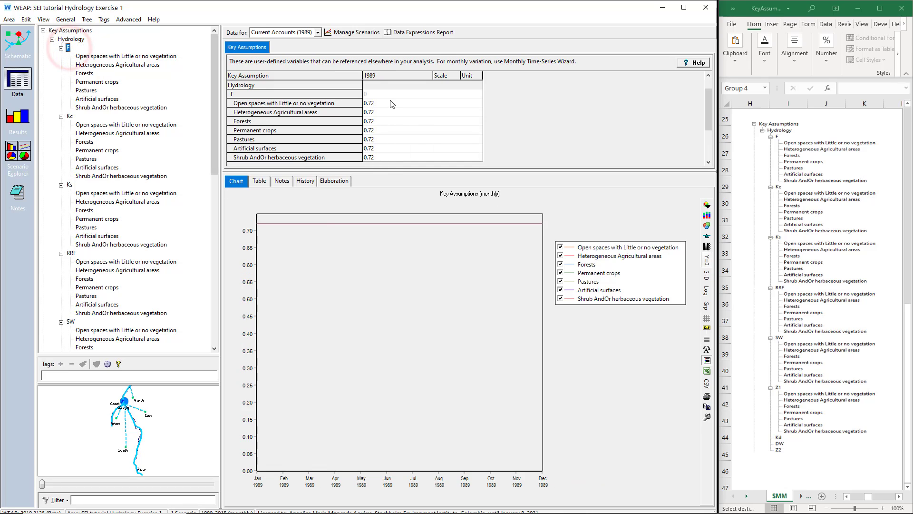
{"action": "left_click", "coordinate": [70, 116]}
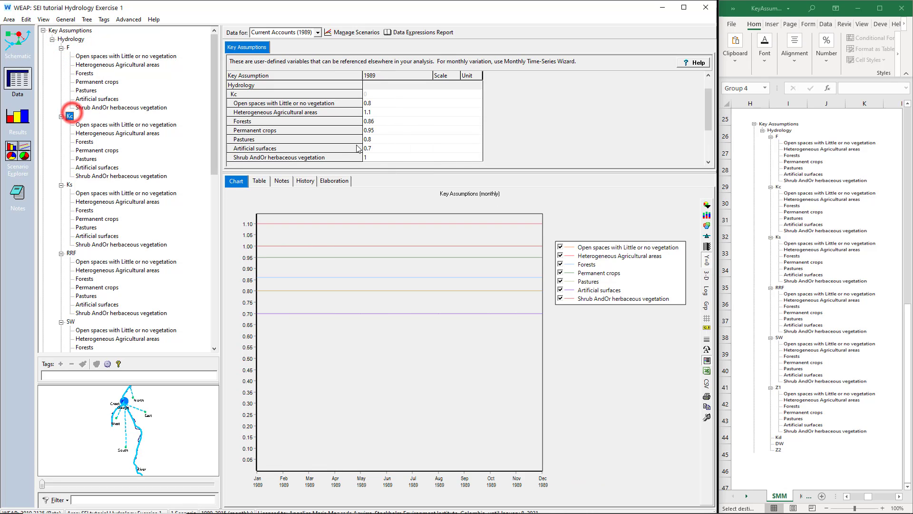
{"action": "left_click", "coordinate": [70, 185]}
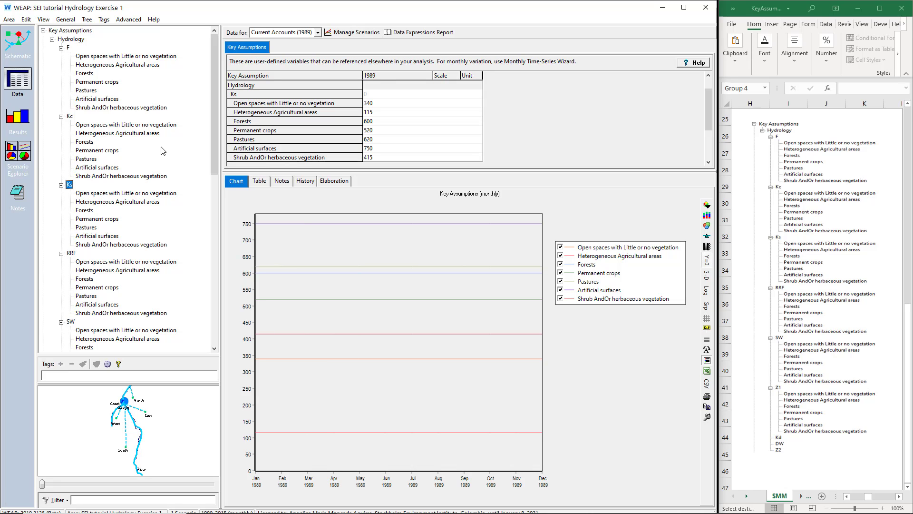
{"action": "scroll", "coordinate": [128, 114], "scroll_direction": "down", "scroll_amount": 4}
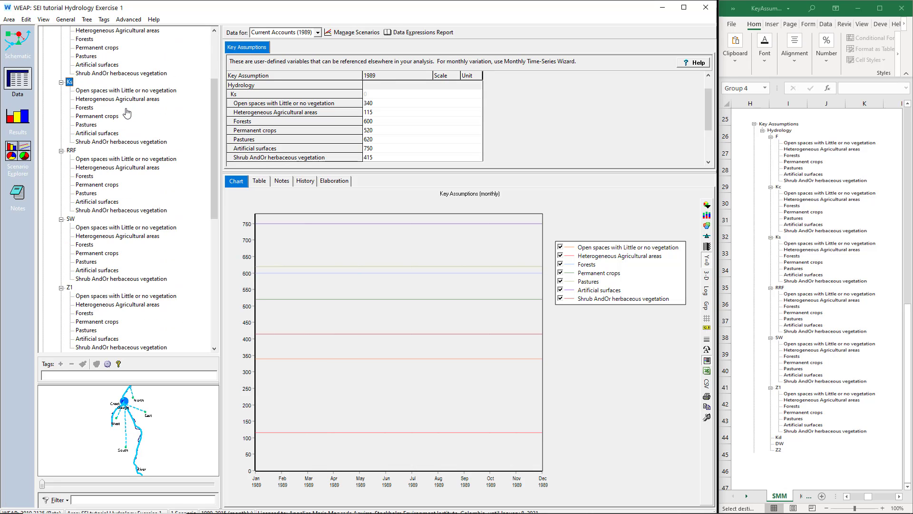
{"action": "scroll", "coordinate": [126, 113], "scroll_direction": "up", "scroll_amount": 4}
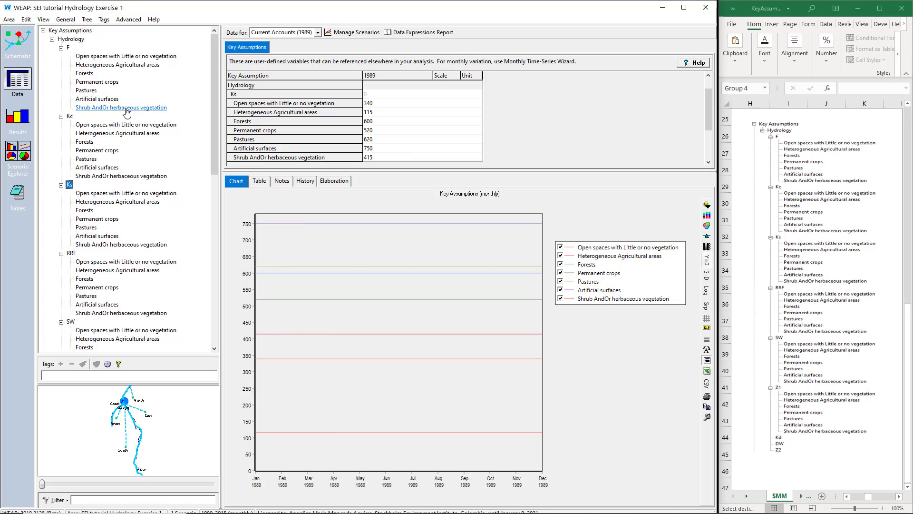
- Collapse the entire data tree and reopen Key Assumptions down to the Hydrology parameters
{"action": "right_click", "coordinate": [200, 67]}
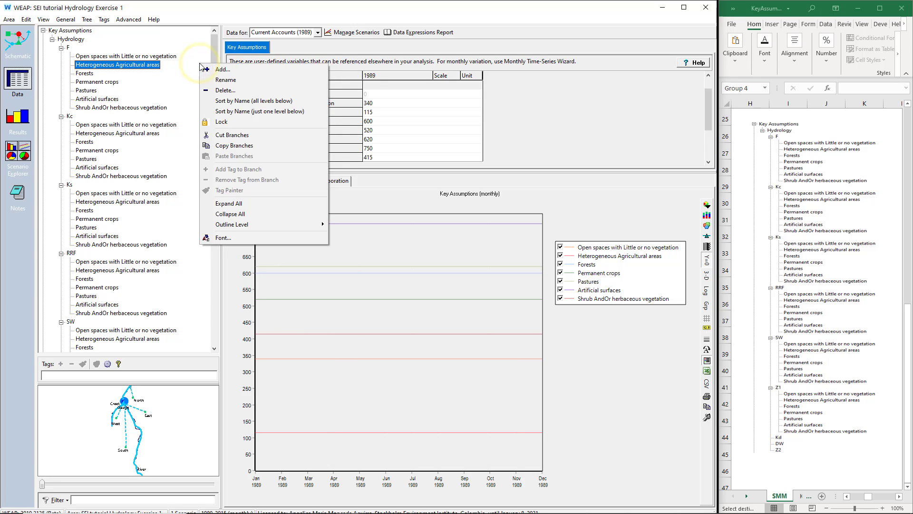
{"action": "left_click", "coordinate": [219, 213]}
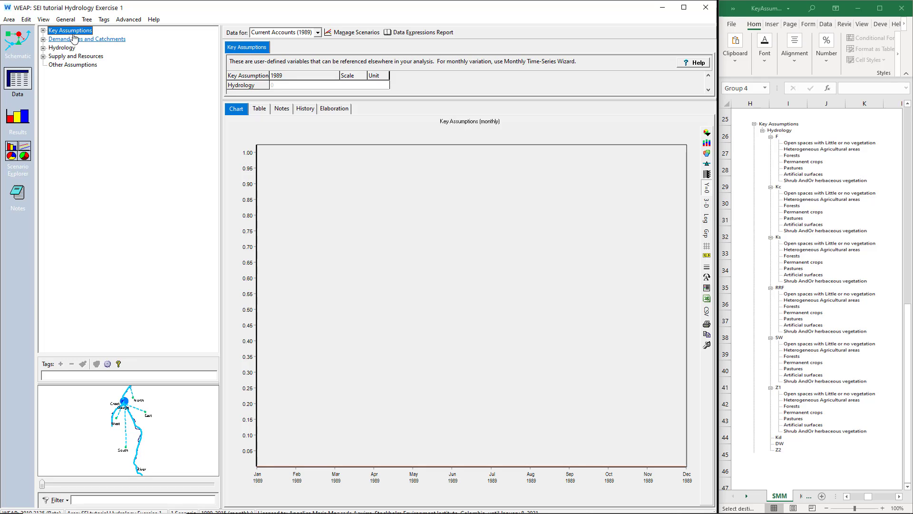
{"action": "left_click", "coordinate": [43, 30]}
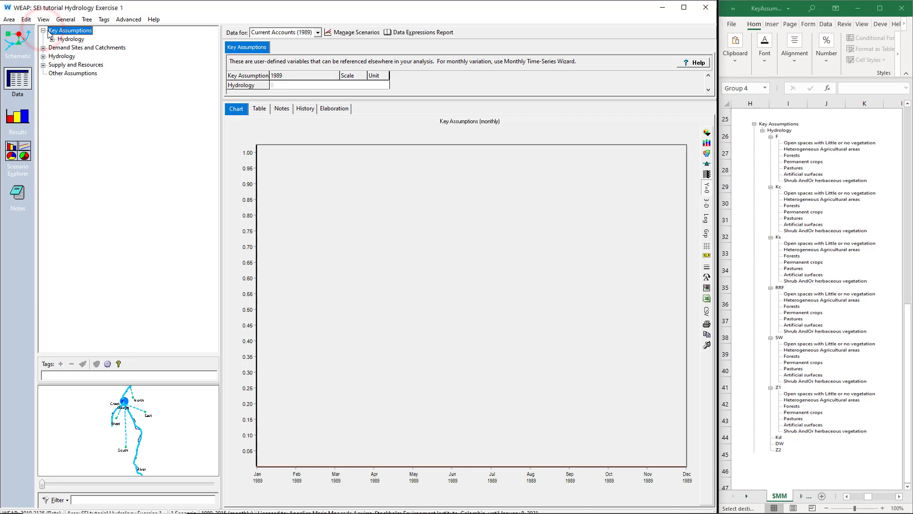
{"action": "double_click", "coordinate": [72, 39]}
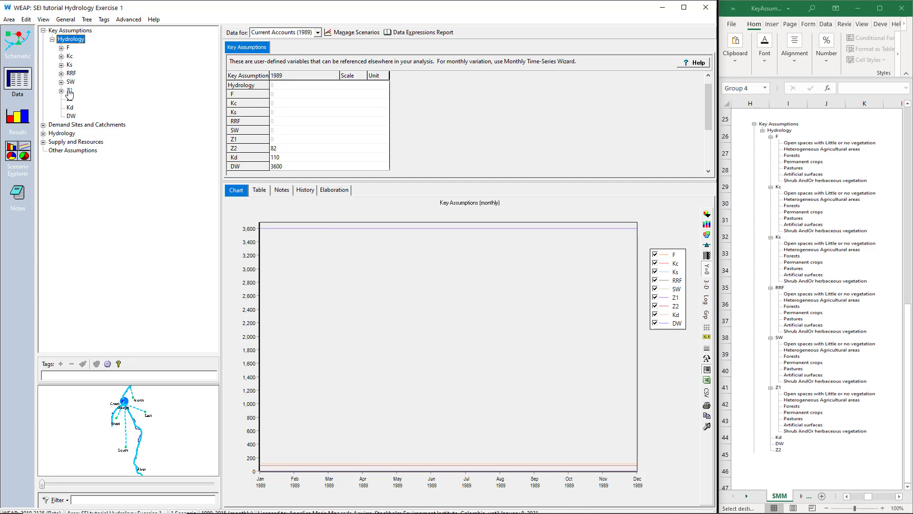
- Expand F, Kc, Ks, RRF, SW and Z1 under Hydrology and review their land class branches
{"action": "left_click", "coordinate": [61, 48]}
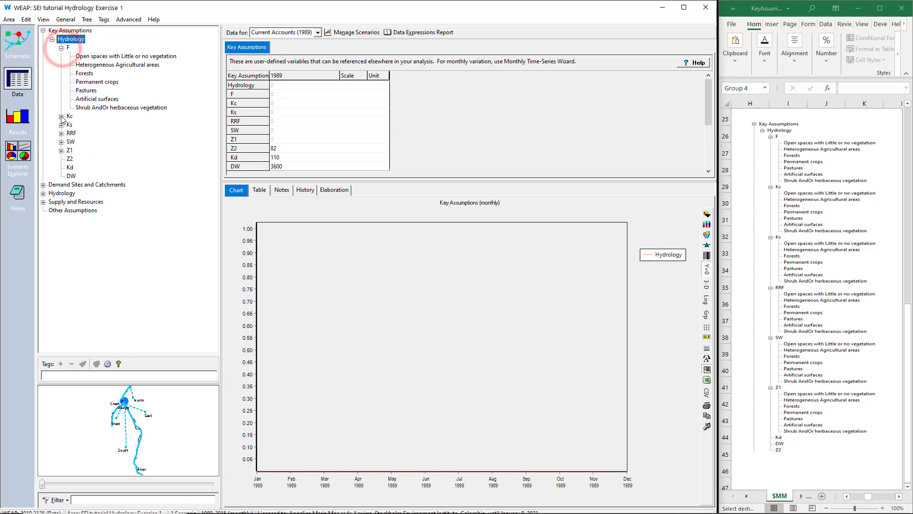
{"action": "left_click", "coordinate": [61, 116]}
{"action": "left_click", "coordinate": [61, 184]}
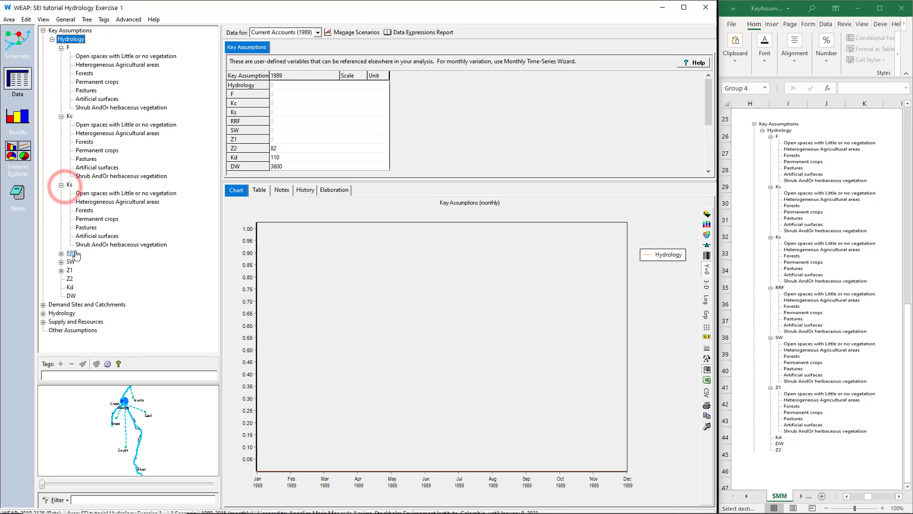
{"action": "left_click", "coordinate": [74, 253]}
{"action": "left_click", "coordinate": [74, 318]}
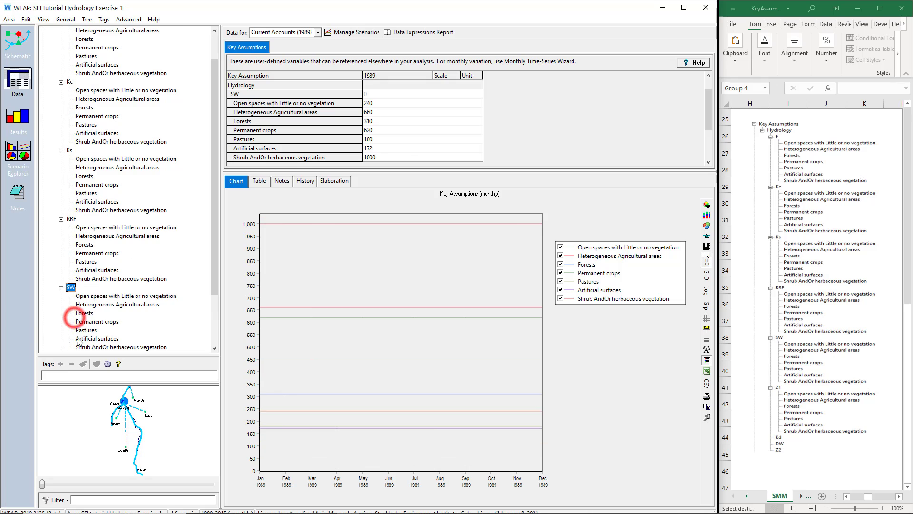
{"action": "scroll", "coordinate": [72, 324], "scroll_direction": "down", "scroll_amount": 3}
{"action": "left_click", "coordinate": [61, 288]}
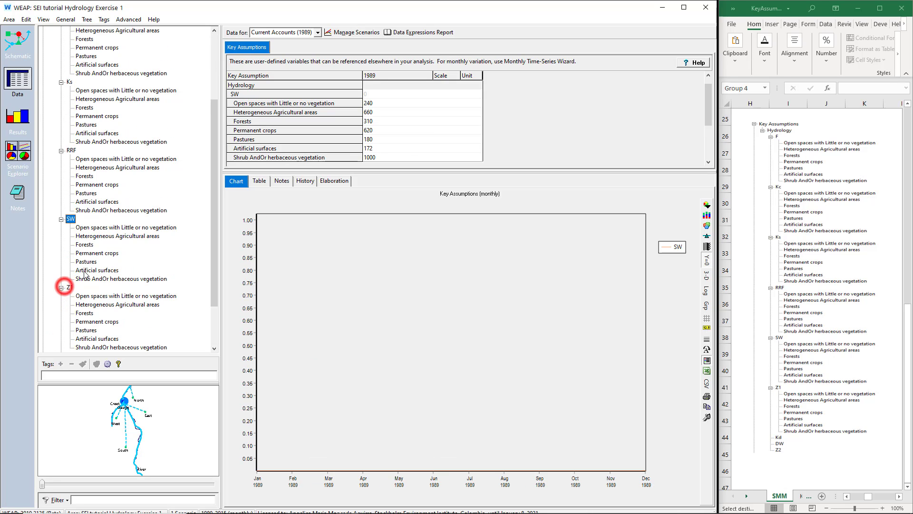
{"action": "scroll", "coordinate": [137, 110], "scroll_direction": "up", "scroll_amount": 4}
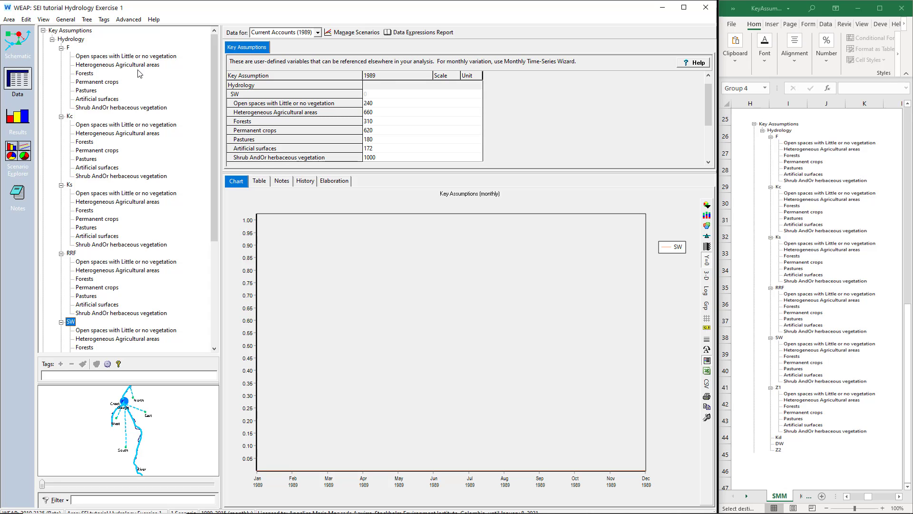
{"action": "scroll", "coordinate": [139, 73], "scroll_direction": "down", "scroll_amount": 7}
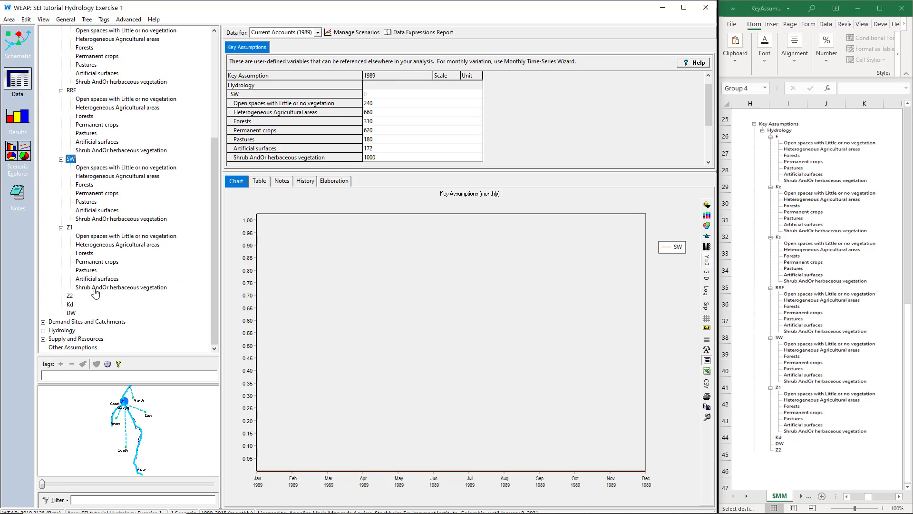
- Set the East catchment's Kc for "Open spaces with Little or no vegetation" to Key\Hydrology\Kc\Open spaces with Little or no vegetation using the Expression Builder
{"action": "left_click", "coordinate": [105, 322]}
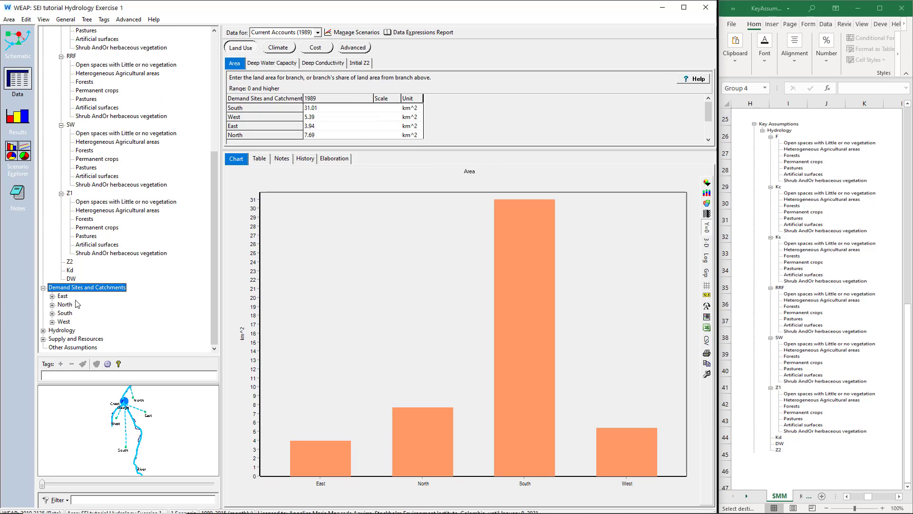
{"action": "left_click", "coordinate": [62, 296]}
{"action": "left_click", "coordinate": [253, 63]}
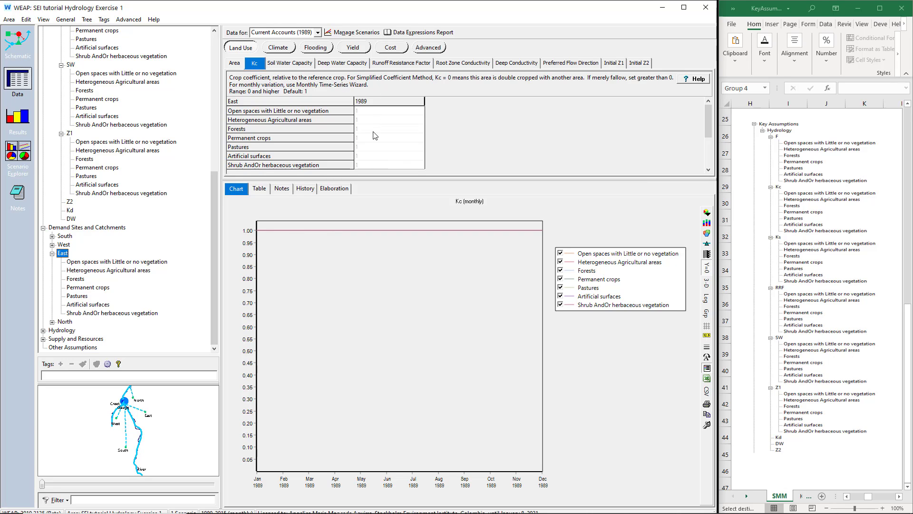
{"action": "left_click", "coordinate": [388, 111]}
{"action": "left_click", "coordinate": [420, 110]}
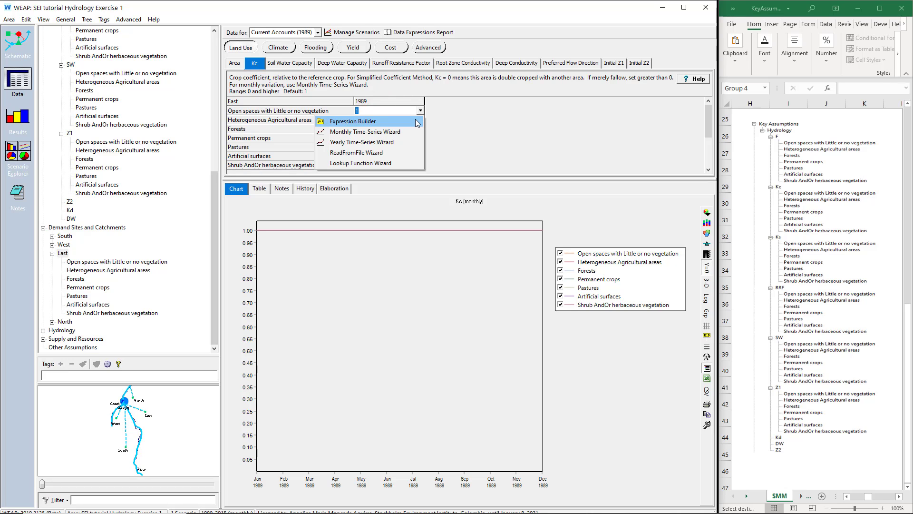
{"action": "left_click", "coordinate": [415, 119]}
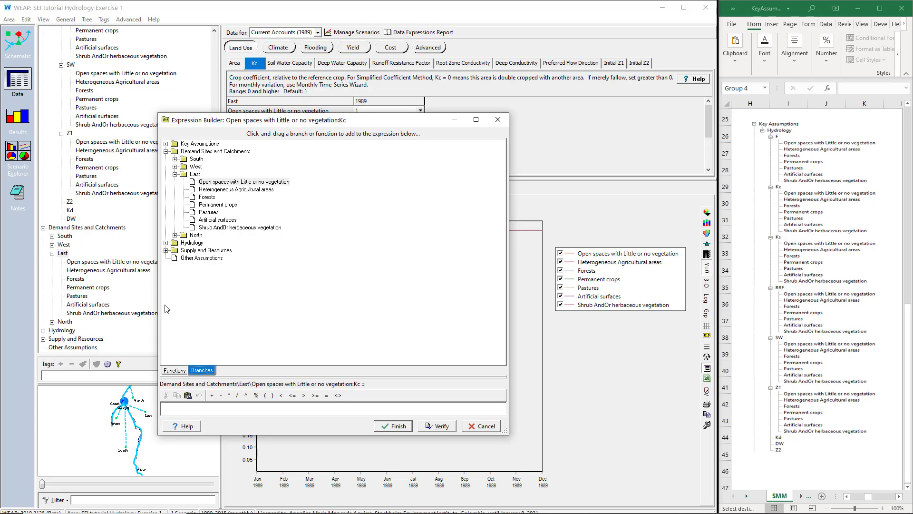
{"action": "double_click", "coordinate": [185, 144]}
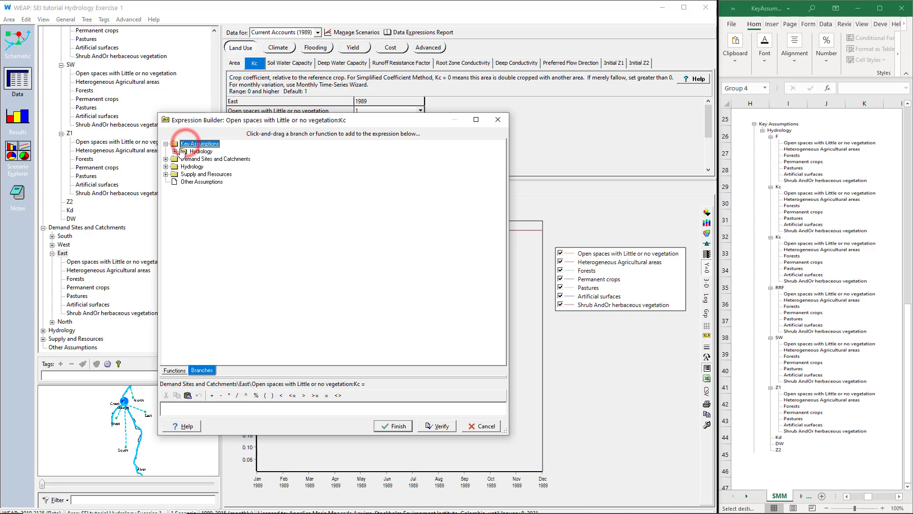
{"action": "left_click", "coordinate": [175, 151]}
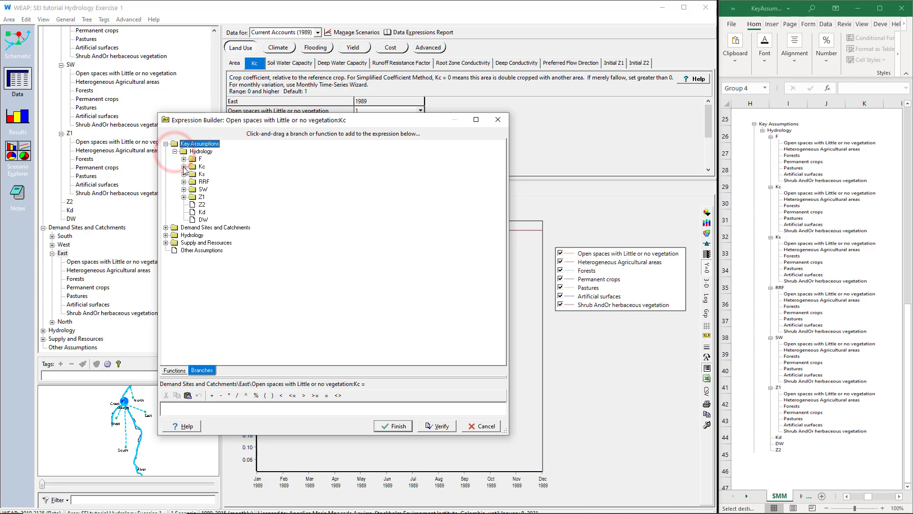
{"action": "left_click", "coordinate": [184, 166]}
{"action": "left_click", "coordinate": [245, 174]}
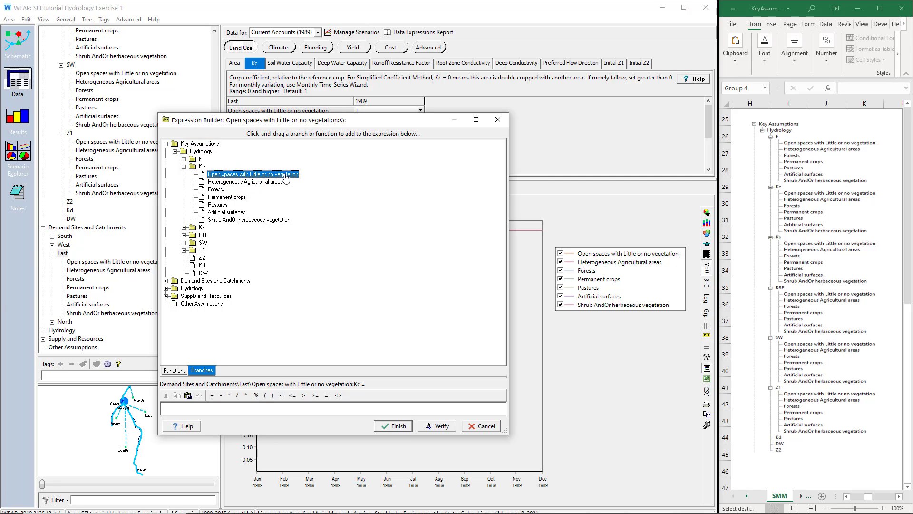
{"action": "left_click_drag", "start_coordinate": [284, 174], "coordinate": [296, 410]}
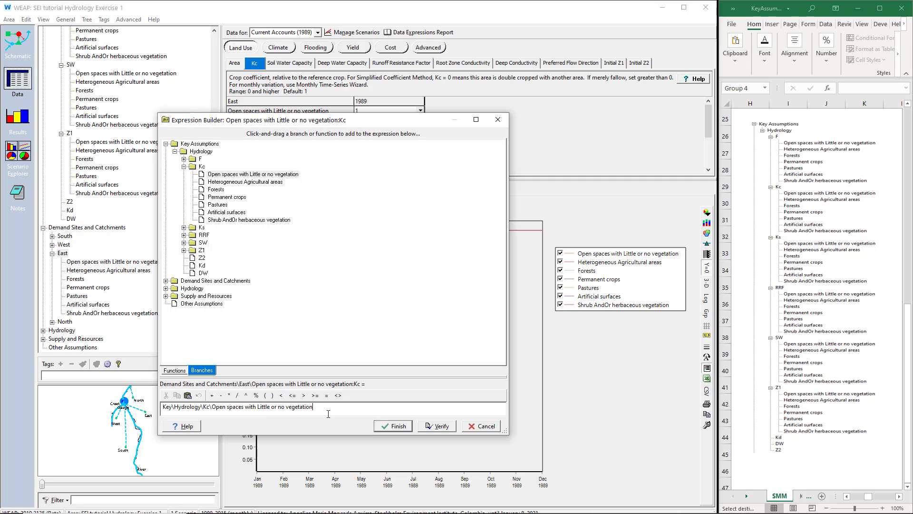
{"action": "left_click", "coordinate": [397, 426]}
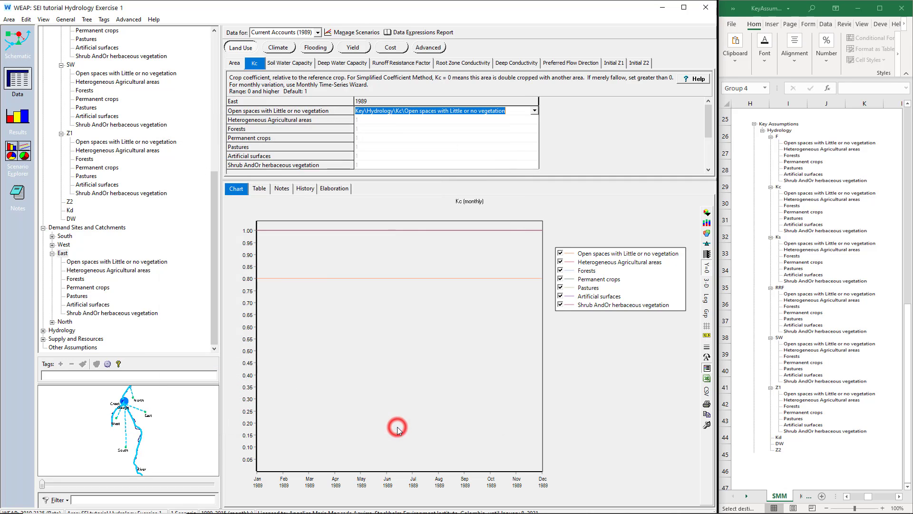
- Compare the parts of the open spaces Kc expression with the branch path in the key assumptions tree
{"action": "left_click", "coordinate": [363, 112]}
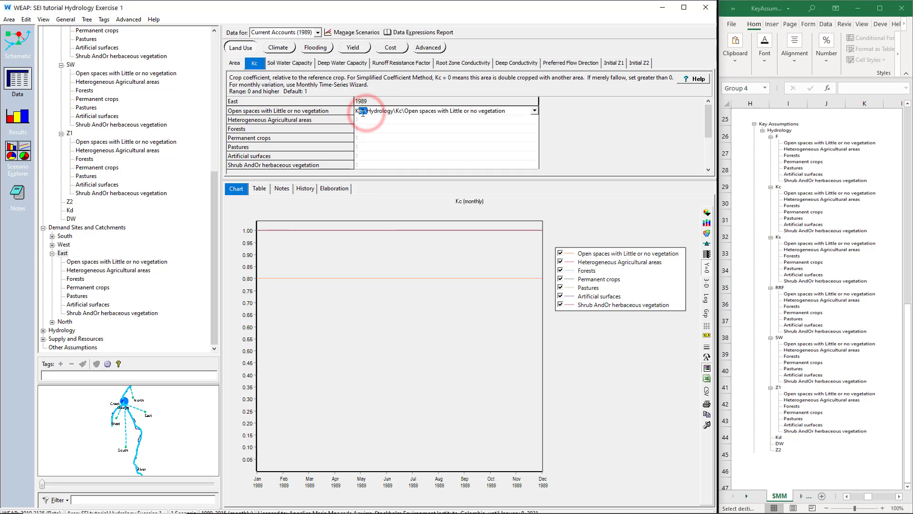
{"action": "left_click_drag", "start_coordinate": [395, 111], "coordinate": [507, 110]}
{"action": "scroll", "coordinate": [194, 194], "scroll_direction": "up", "scroll_amount": 10}
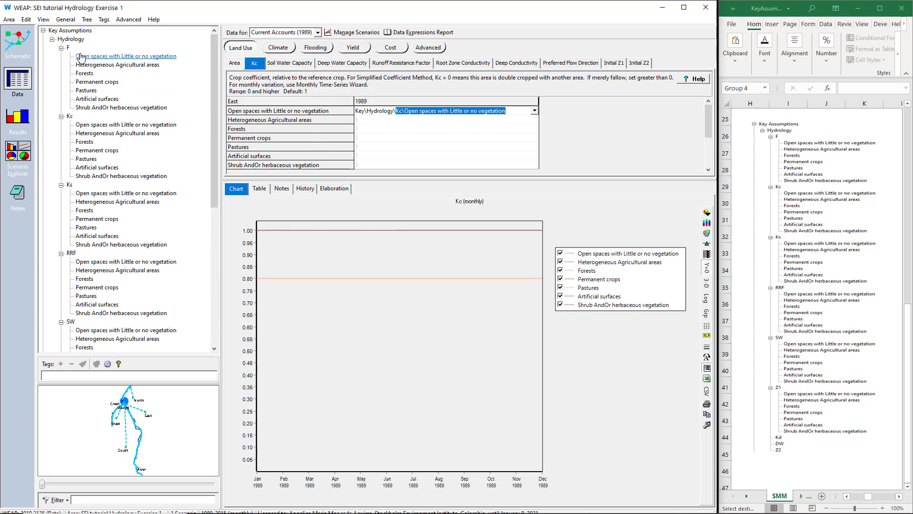
{"action": "left_click", "coordinate": [404, 113]}
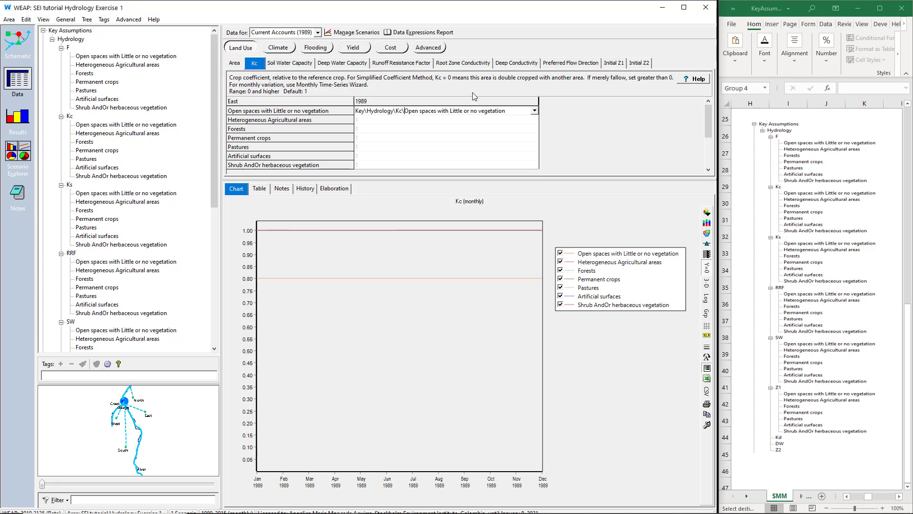
- Export Current Accounts expressions for all branches and all variables to a new Excel workbook, including blank-expression rows and autofilter
{"action": "left_click", "coordinate": [535, 120]}
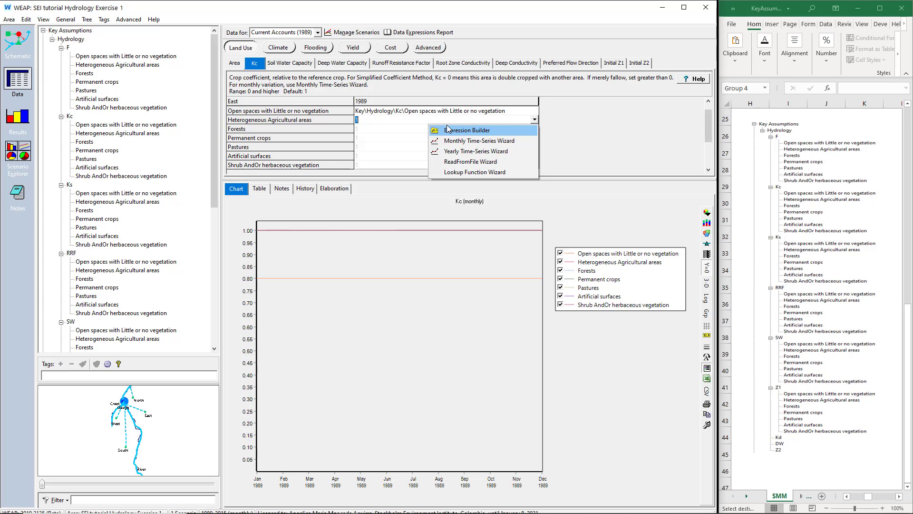
{"action": "left_click", "coordinate": [26, 20]}
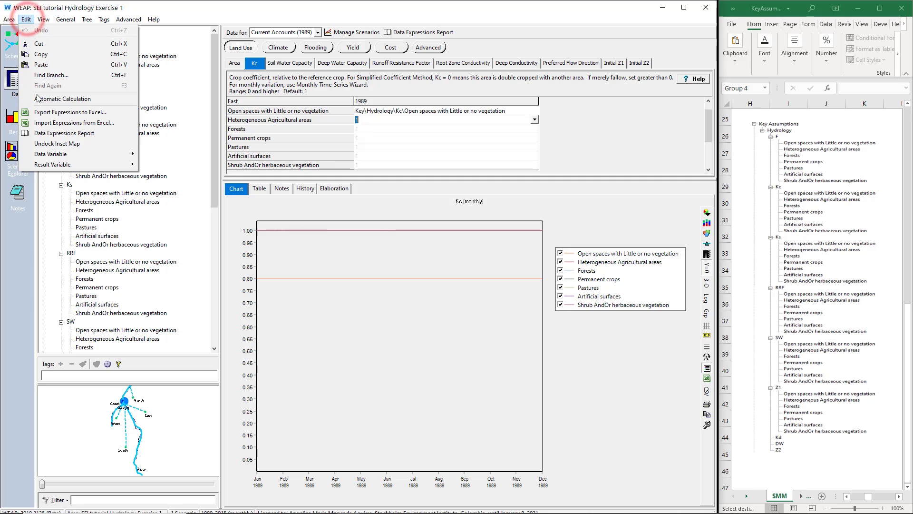
{"action": "left_click", "coordinate": [40, 113]}
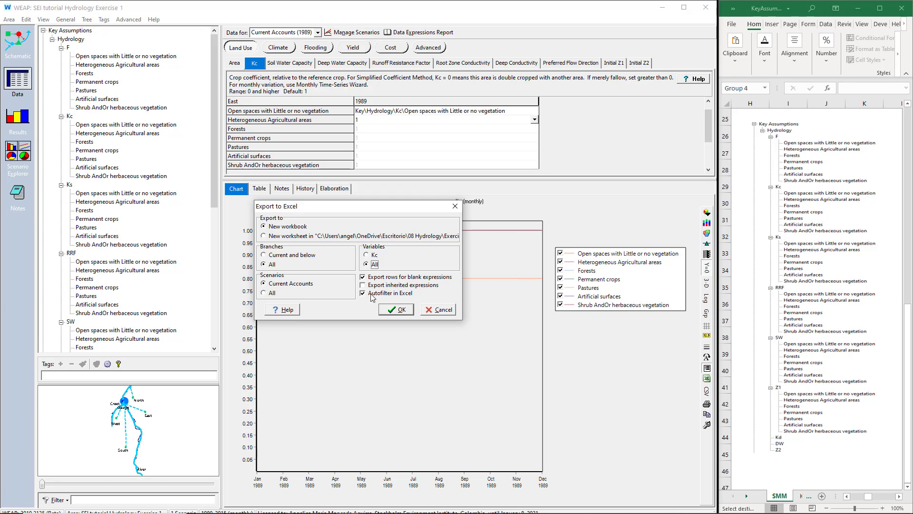
{"action": "left_click", "coordinate": [399, 310]}
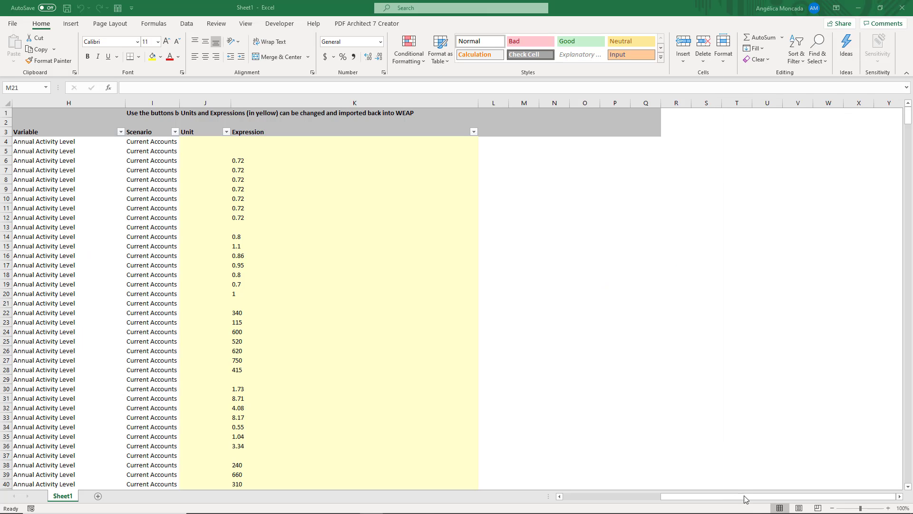
- In the exported Excel workbook, hide the Level 1, Scenario and Unit columns
{"action": "left_click", "coordinate": [745, 498]}
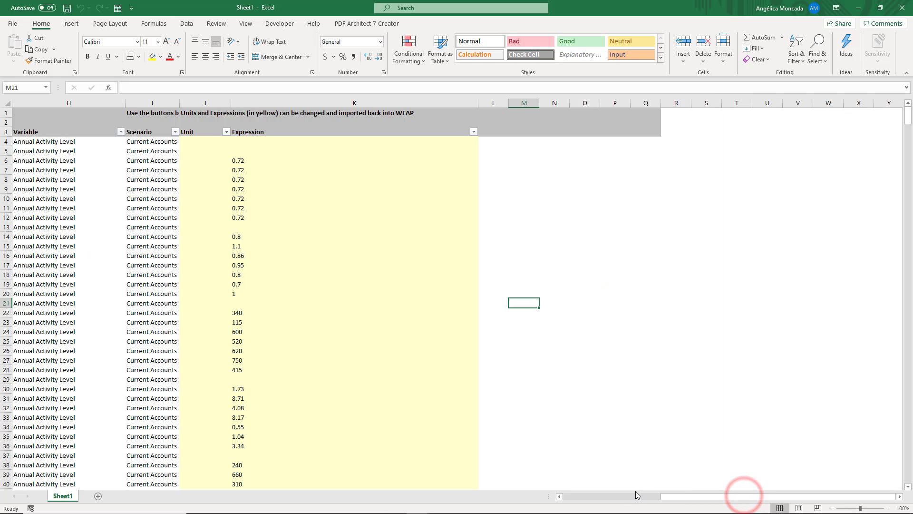
{"action": "left_click", "coordinate": [576, 499]}
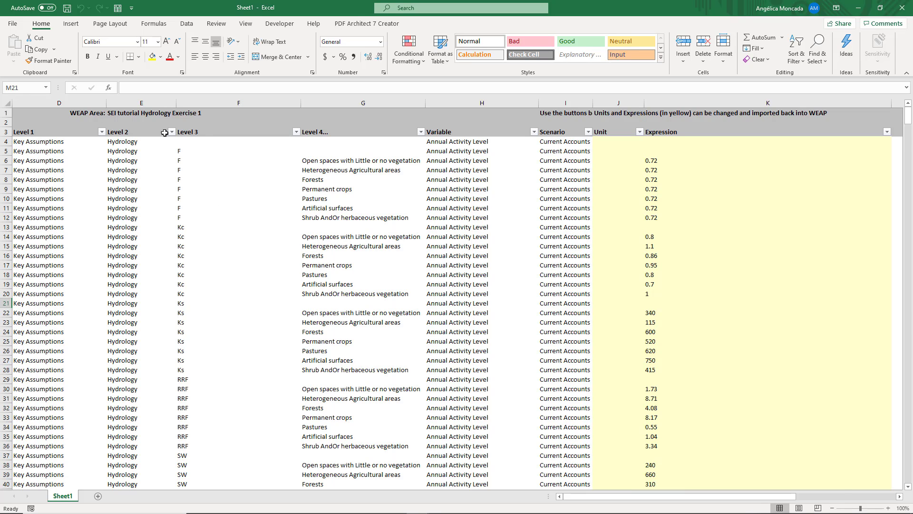
{"action": "left_click", "coordinate": [90, 102]}
{"action": "left_click", "coordinate": [583, 103], "text": "ctrl"}
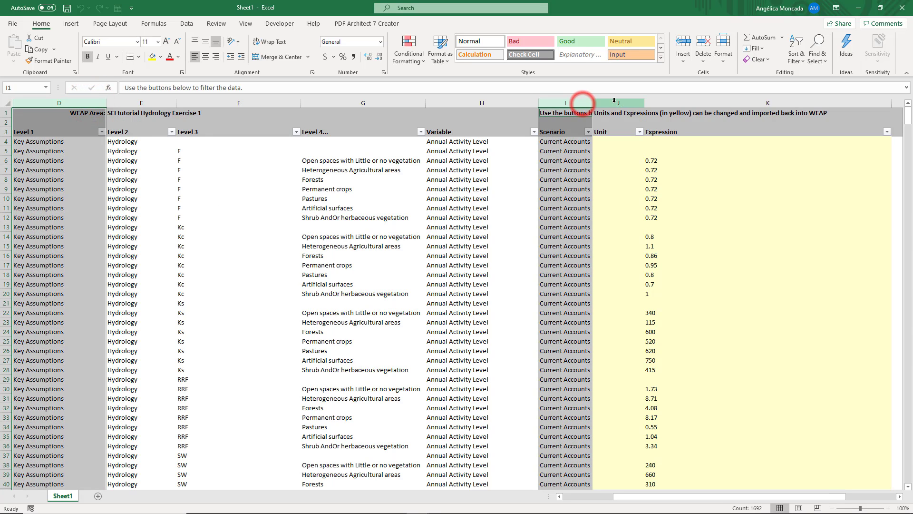
{"action": "left_click", "coordinate": [614, 101], "text": "ctrl"}
{"action": "right_click", "coordinate": [615, 101]}
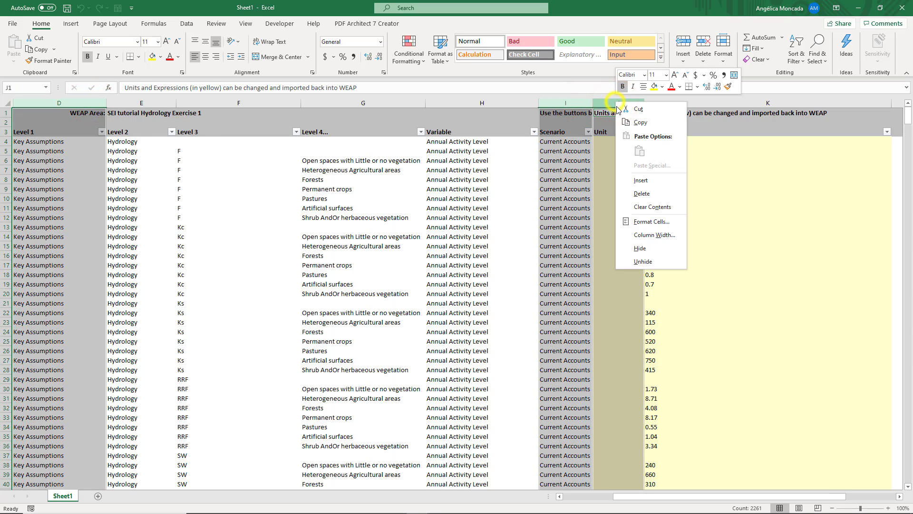
{"action": "left_click", "coordinate": [635, 249]}
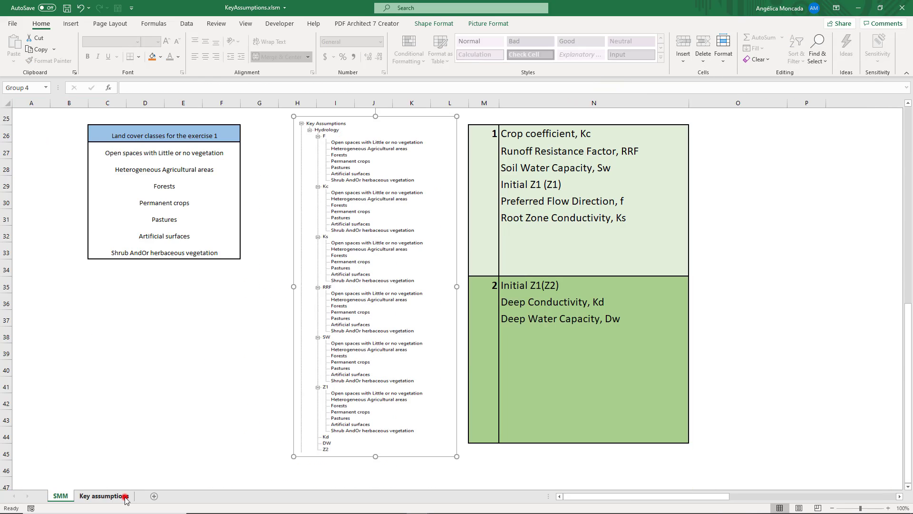
- Review the Expression references on the Key assumptions sheet of KeyAssumptions.xlsm
{"action": "left_click", "coordinate": [121, 495]}
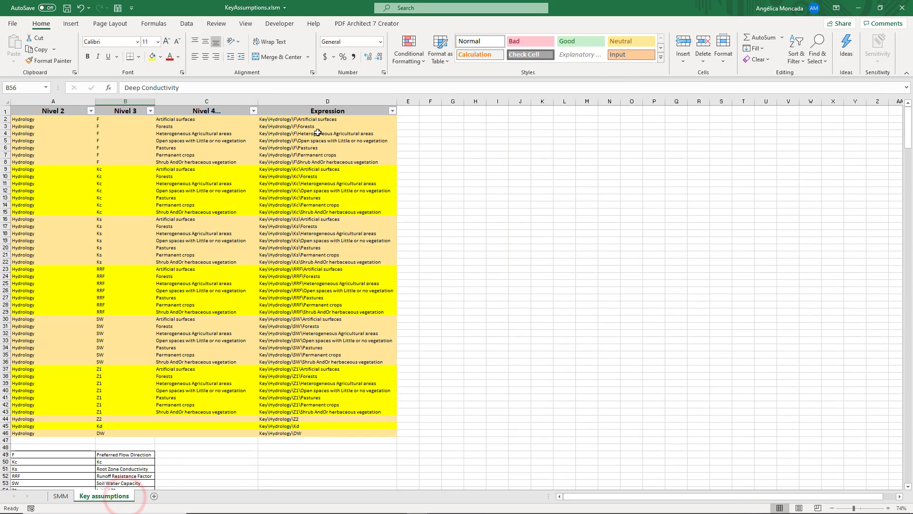
{"action": "left_click_drag", "start_coordinate": [319, 120], "coordinate": [315, 430]}
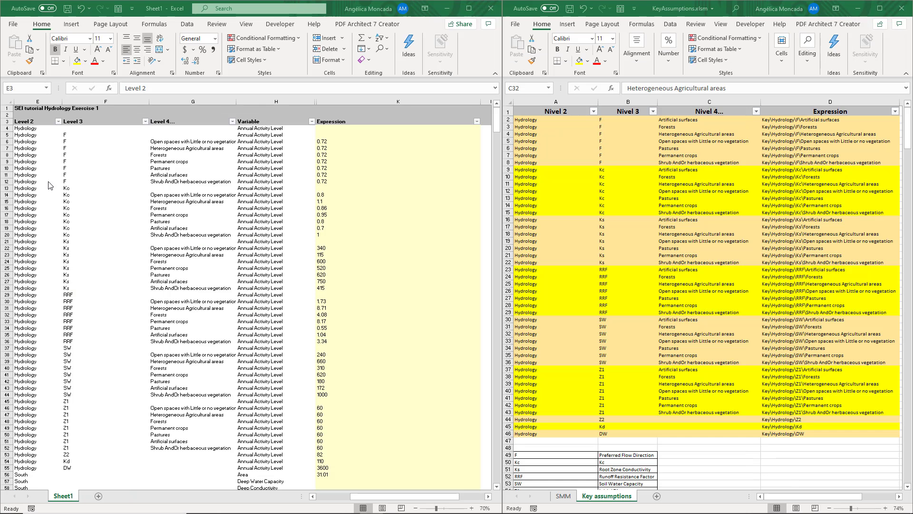
- Select the exported table from header row 3 downward and set up a custom sort with headers and four levels
{"action": "left_click", "coordinate": [50, 183]}
{"action": "left_click", "coordinate": [6, 122]}
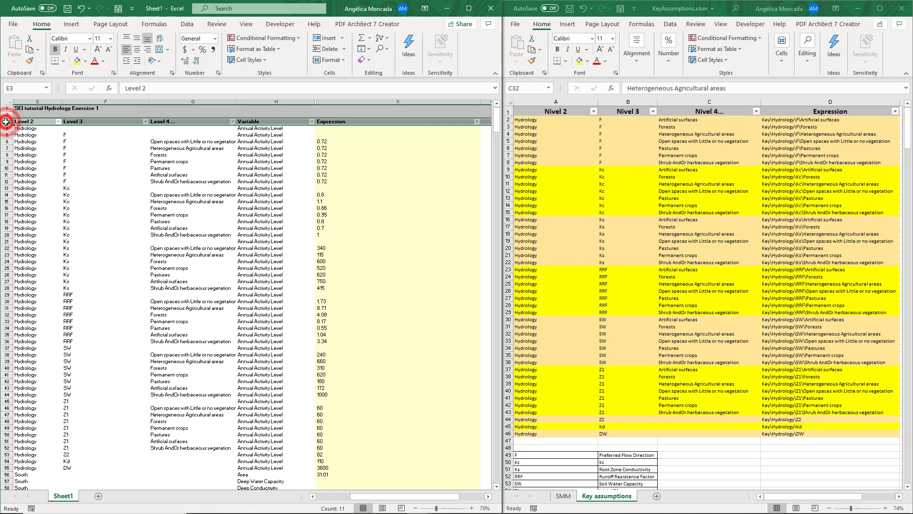
{"action": "key", "text": "ctrl+shift+Down"}
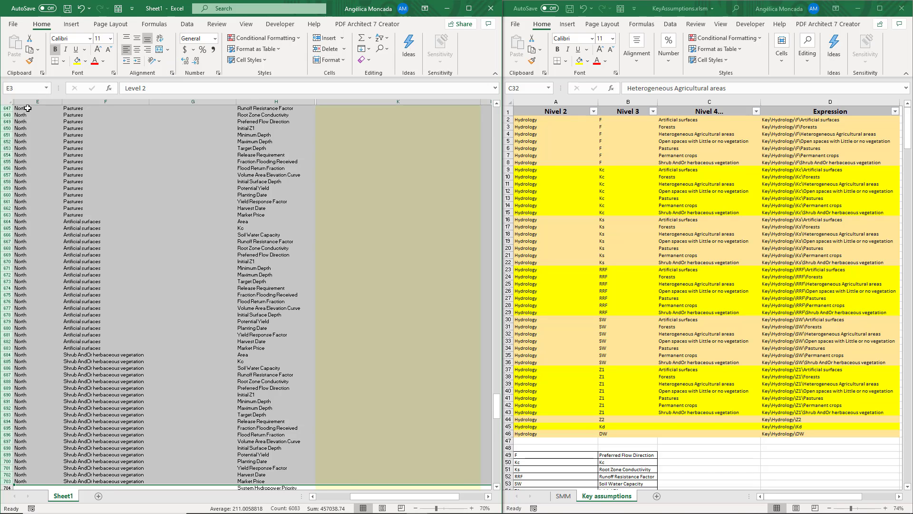
{"action": "left_click", "coordinate": [181, 27]}
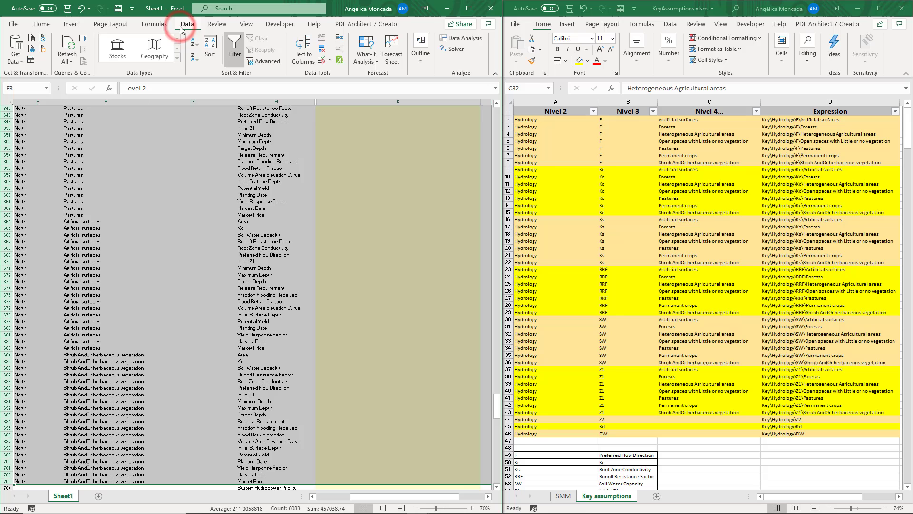
{"action": "left_click", "coordinate": [210, 48]}
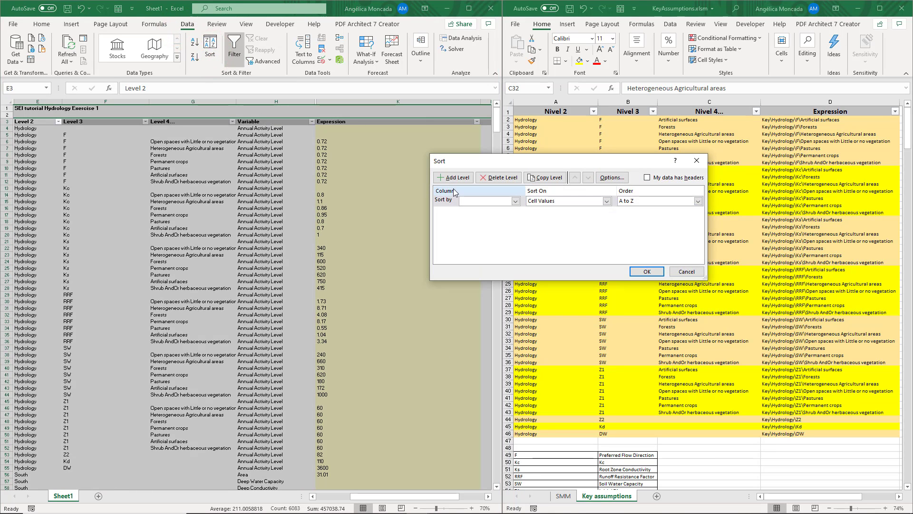
{"action": "left_click", "coordinate": [663, 180]}
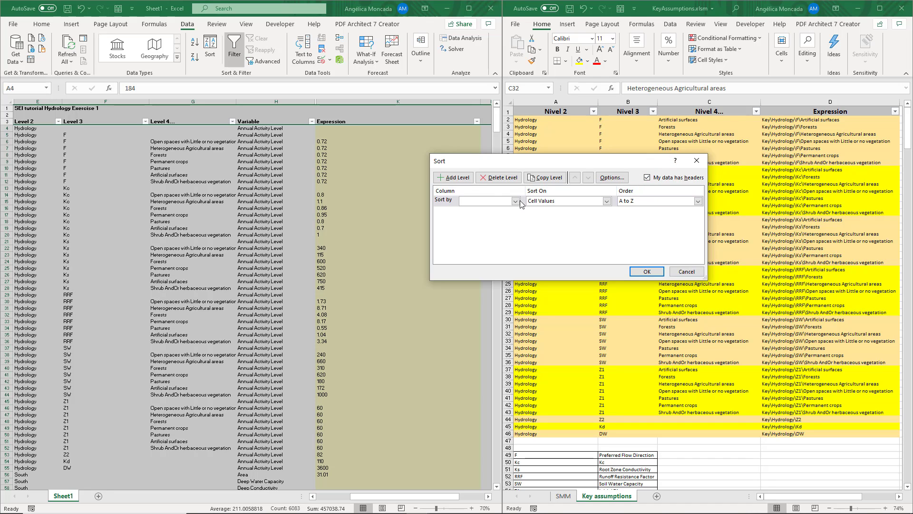
{"action": "left_click", "coordinate": [456, 177]}
{"action": "left_click", "coordinate": [458, 178]}
{"action": "left_click", "coordinate": [463, 180]}
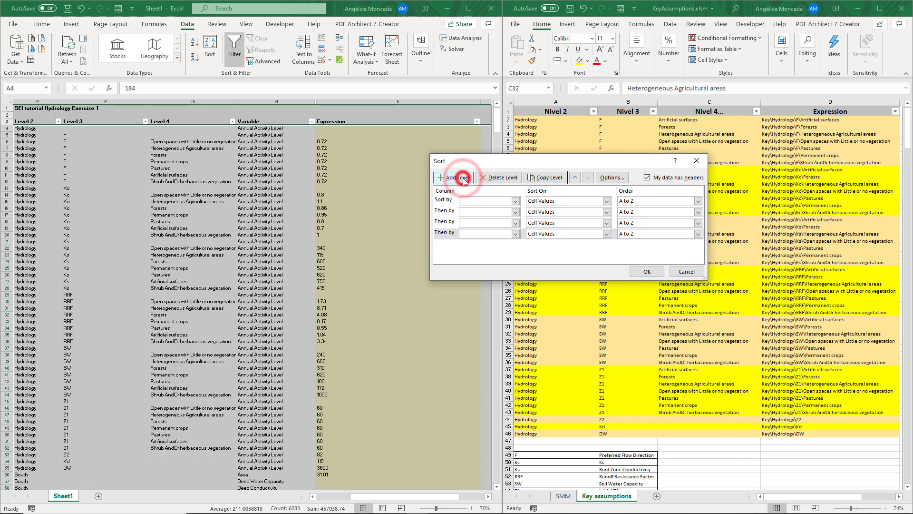
- Sort the exported table by Variable, Level 2, Level 3 and Level 4..., each from A to Z
{"action": "left_click", "coordinate": [470, 201]}
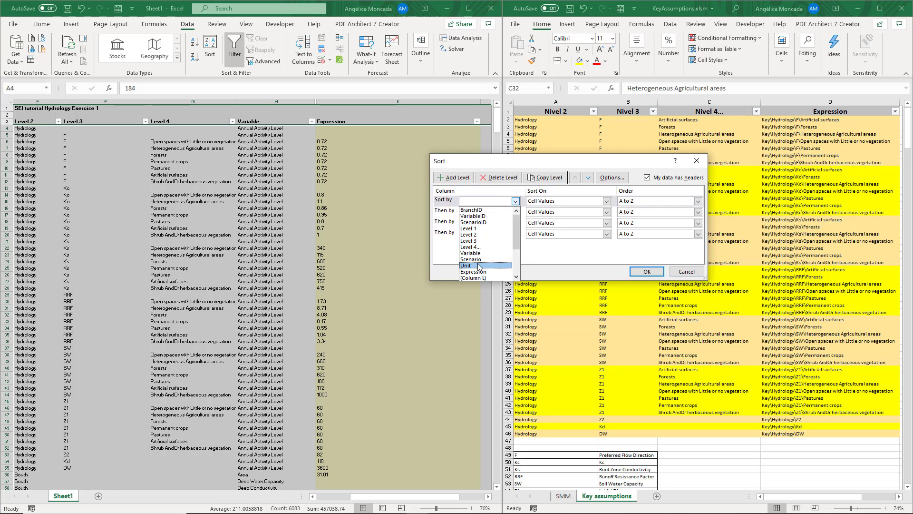
{"action": "left_click", "coordinate": [474, 253]}
{"action": "left_click", "coordinate": [475, 210]}
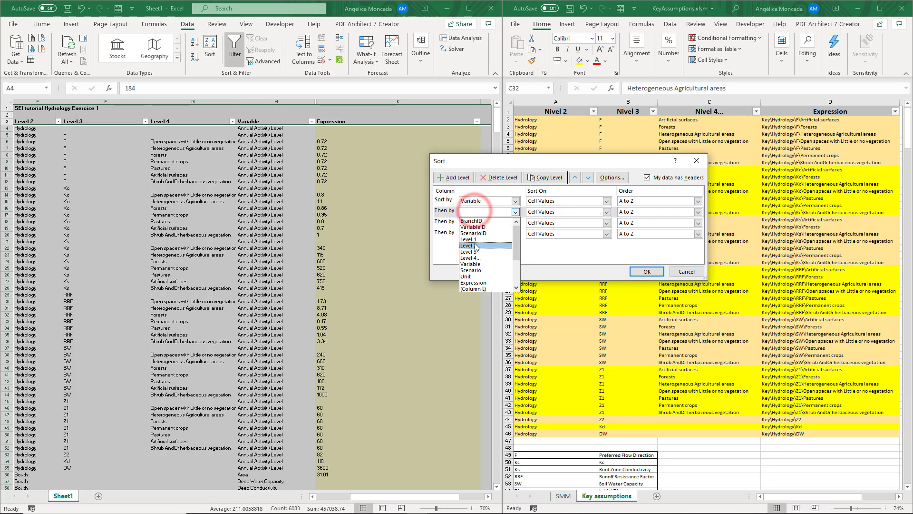
{"action": "left_click", "coordinate": [476, 246]}
{"action": "left_click", "coordinate": [476, 221]}
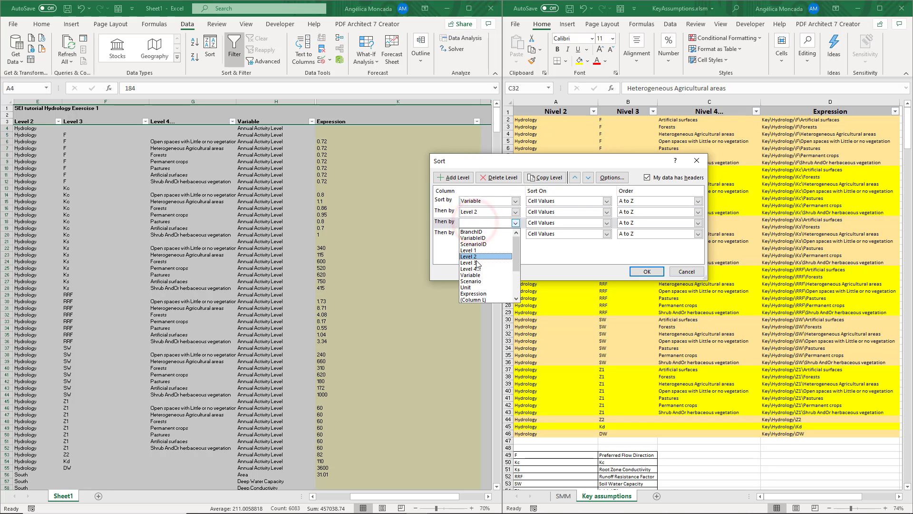
{"action": "left_click", "coordinate": [475, 263]}
{"action": "left_click", "coordinate": [476, 232]}
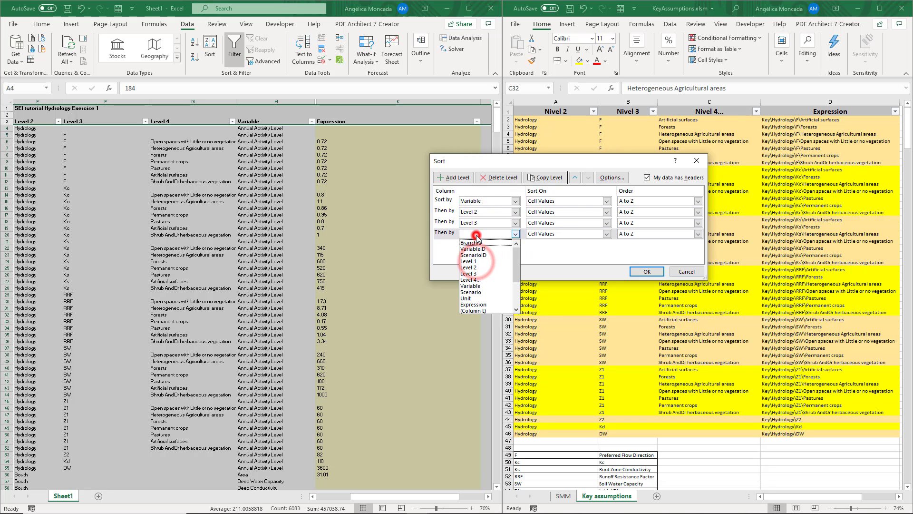
{"action": "left_click", "coordinate": [481, 280]}
{"action": "left_click", "coordinate": [652, 274]}
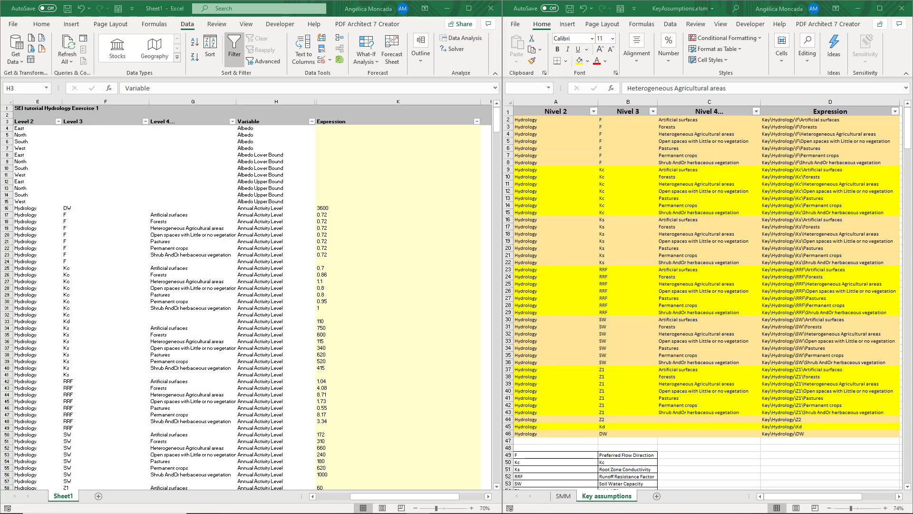
- Filter the exported table's Variable column to Preferred Flow Direction only, excluding Precipitation
{"action": "left_click", "coordinate": [627, 454]}
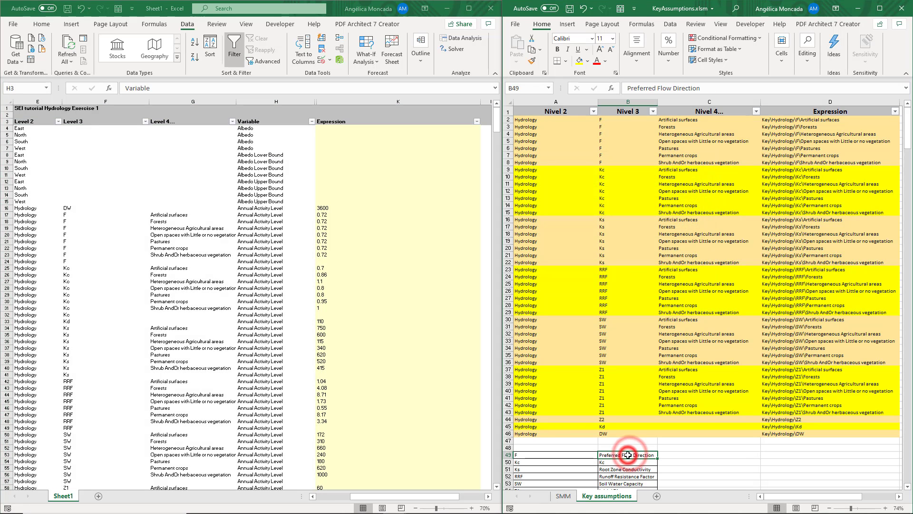
{"action": "left_click", "coordinate": [312, 121]}
{"action": "left_click", "coordinate": [293, 219]}
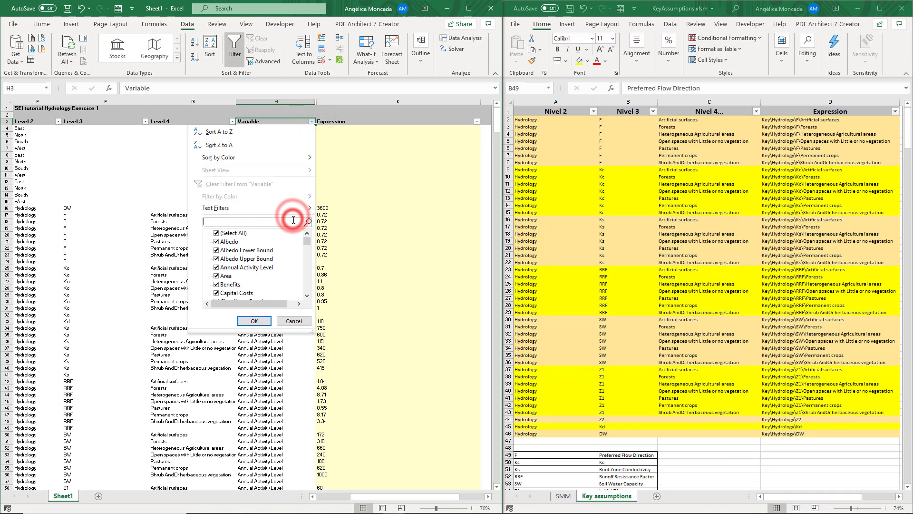
{"action": "type", "text": "pre"}
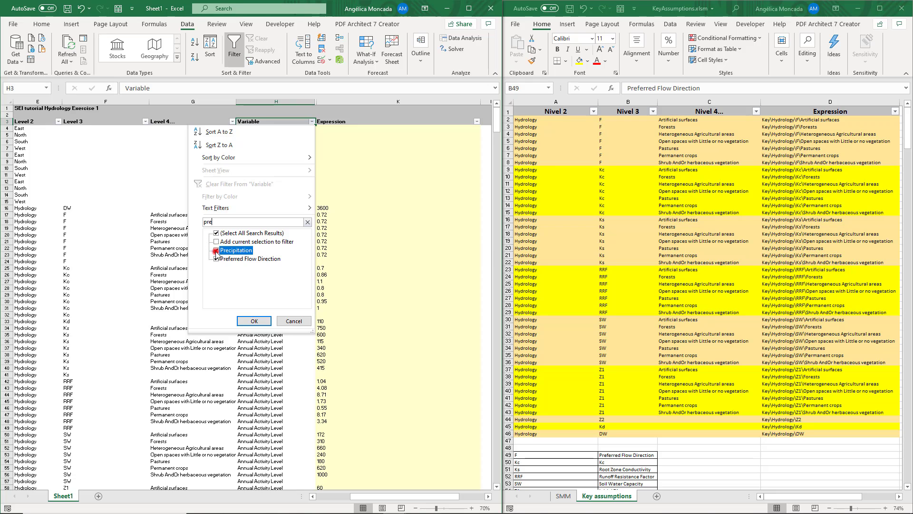
{"action": "left_click", "coordinate": [216, 250]}
{"action": "left_click", "coordinate": [255, 320]}
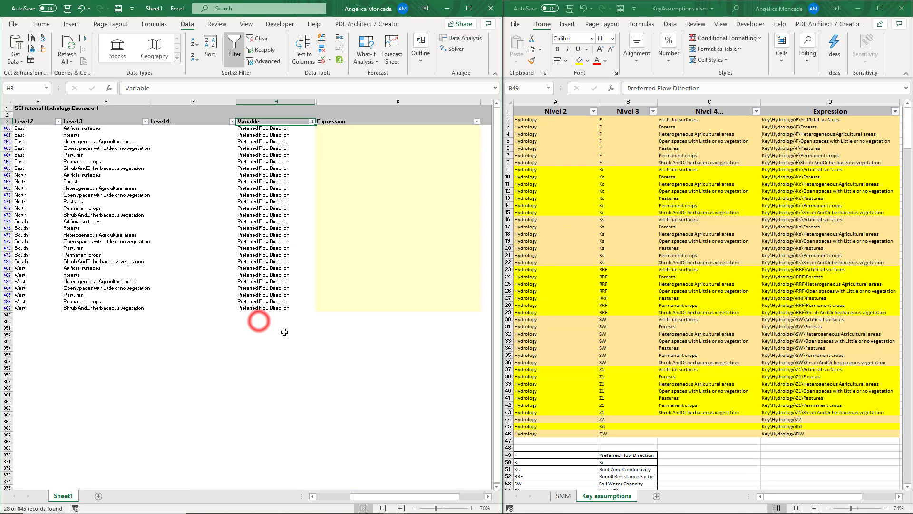
- Compare the land class order in both workbooks and copy the F key assumption expressions into all Preferred Flow Direction rows
{"action": "left_click_drag", "start_coordinate": [99, 129], "coordinate": [107, 168]}
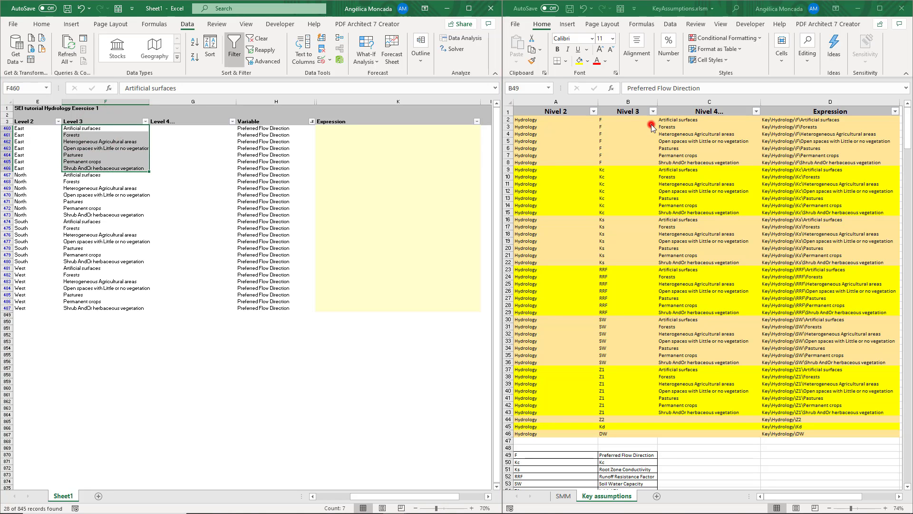
{"action": "left_click_drag", "start_coordinate": [666, 120], "coordinate": [666, 159]}
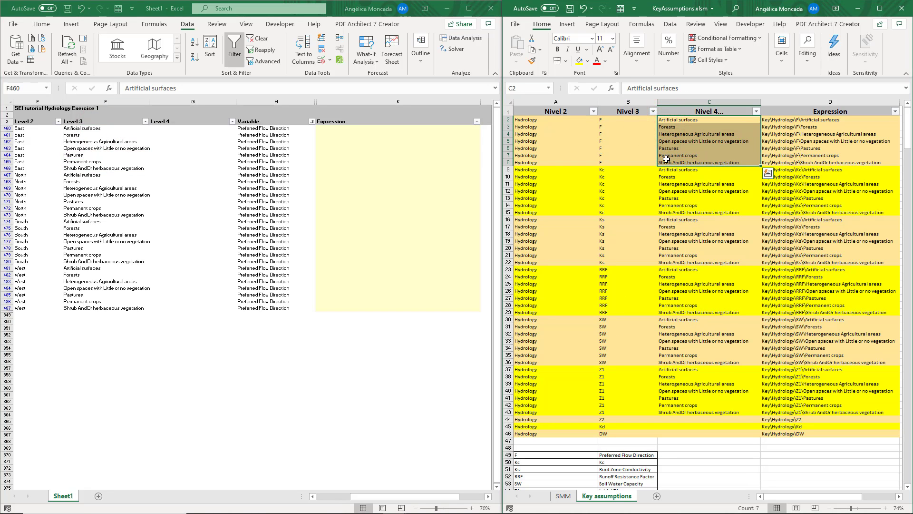
{"action": "left_click_drag", "start_coordinate": [797, 120], "coordinate": [798, 159]}
{"action": "key", "text": "ctrl+c"}
{"action": "left_click_drag", "start_coordinate": [362, 126], "coordinate": [368, 308]}
{"action": "key", "text": "ctrl+v"}
- Change the exported table's Variable filter to Kc
{"action": "left_click", "coordinate": [312, 121]}
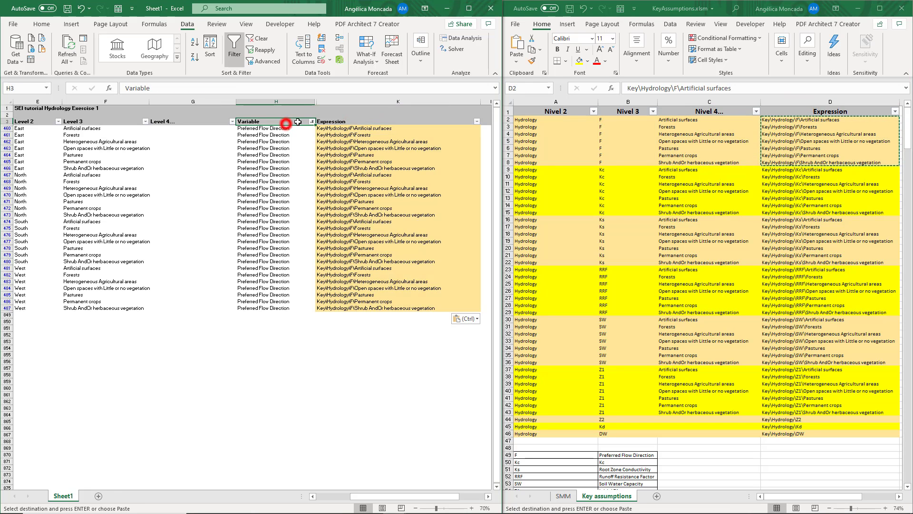
{"action": "left_click", "coordinate": [279, 223]}
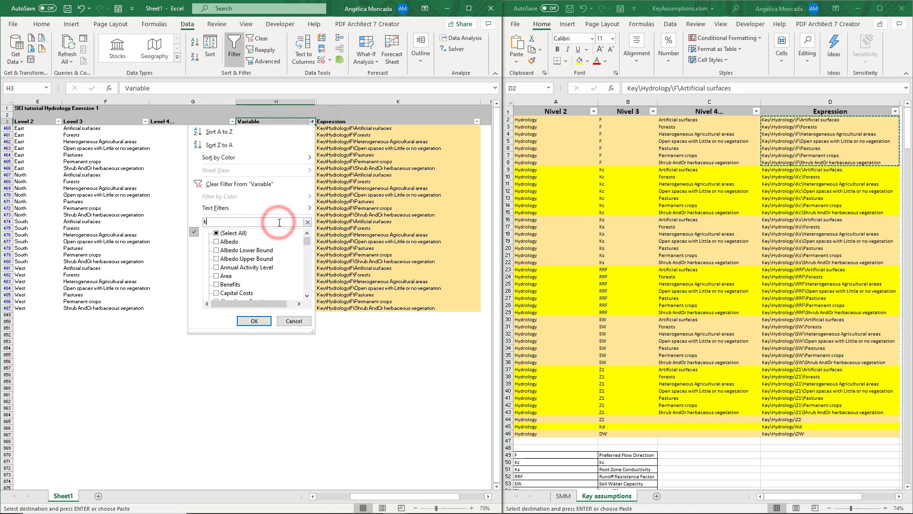
{"action": "type", "text": "kc"}
{"action": "left_click", "coordinate": [254, 321]}
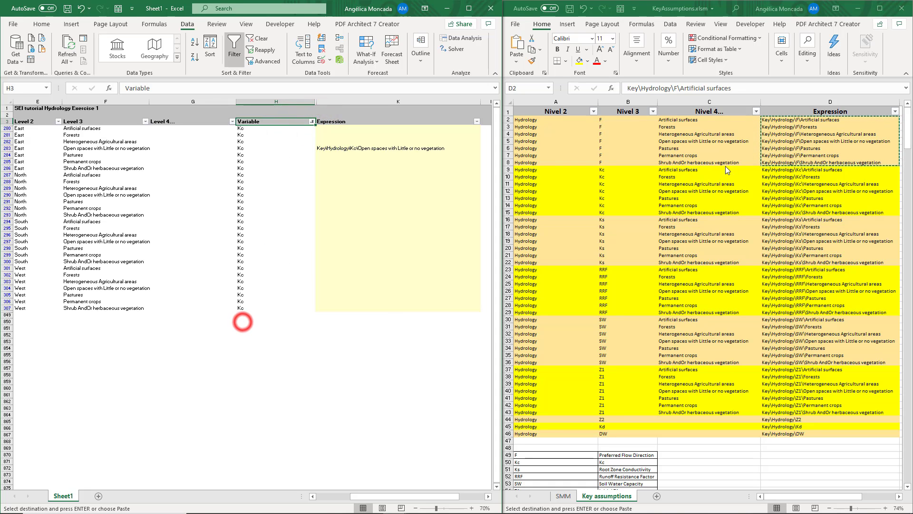
- Copy the Kc key assumption expressions for all land classes into the Expression column of every filtered Kc row
{"action": "left_click", "coordinate": [751, 168]}
{"action": "left_click_drag", "start_coordinate": [775, 169], "coordinate": [785, 212]}
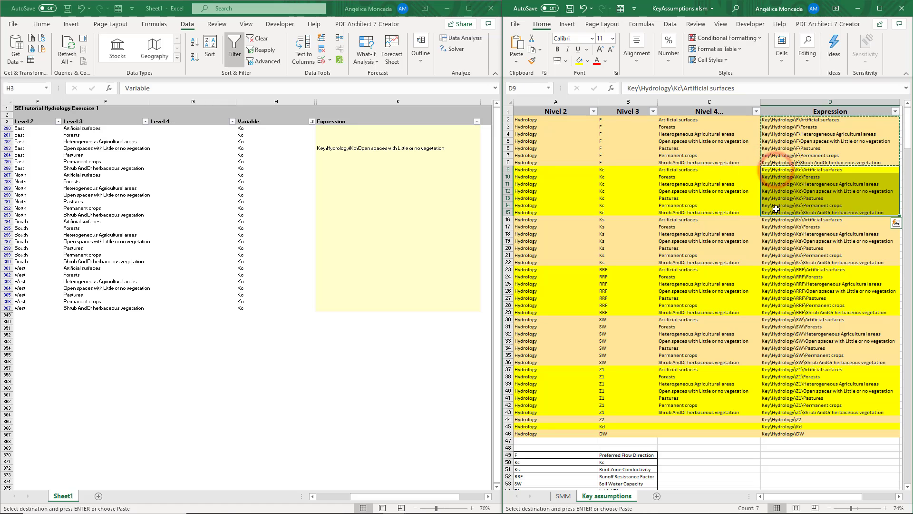
{"action": "key", "text": "ctrl+c"}
{"action": "left_click", "coordinate": [367, 134]}
{"action": "mouse_move", "coordinate": [366, 135]}
{"action": "left_mouse_down"}
{"action": "mouse_move", "coordinate": [379, 314]}
{"action": "mouse_move", "coordinate": [377, 306]}
{"action": "left_mouse_up"}
{"action": "key", "text": "ctrl+v"}
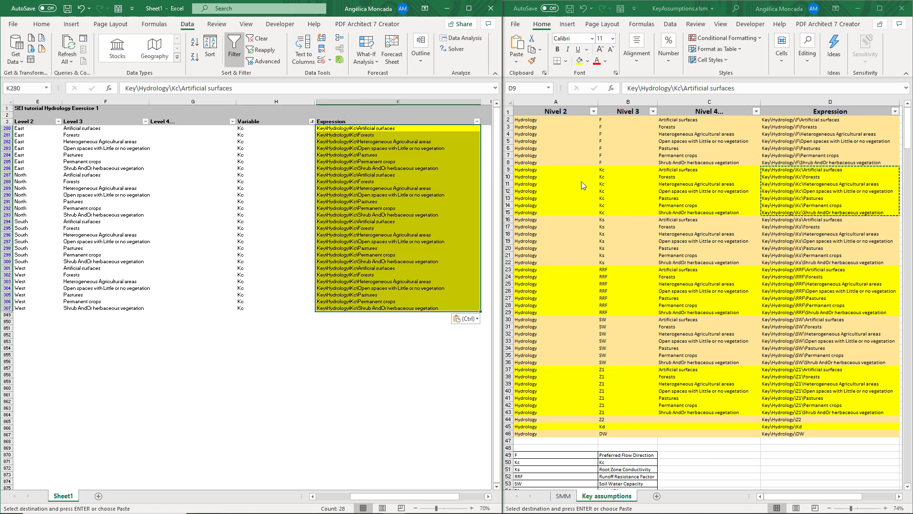
- Filter the Variable column to Root Zone Conductivity only, leaving out Deep Conductivity
{"action": "left_click", "coordinate": [284, 122]}
{"action": "left_click", "coordinate": [313, 122]}
{"action": "left_click", "coordinate": [259, 221]}
{"action": "type", "text": "condu"}
{"action": "left_click", "coordinate": [216, 250]}
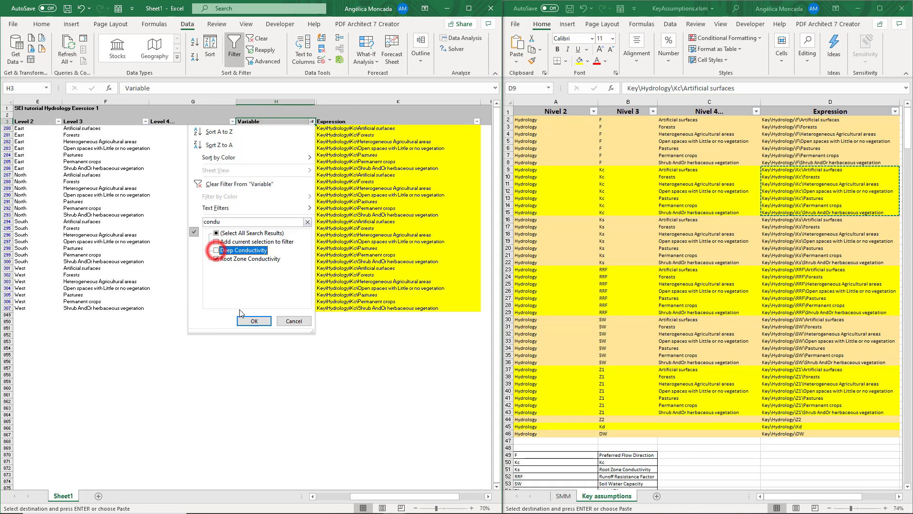
{"action": "left_click", "coordinate": [242, 320]}
- Copy the Ks key assumption expressions into the Expression column of all Root Zone Conductivity rows
{"action": "left_click_drag", "start_coordinate": [780, 220], "coordinate": [784, 262]}
{"action": "key", "text": "ctrl+c"}
{"action": "left_click", "coordinate": [322, 132]}
{"action": "left_click_drag", "start_coordinate": [324, 128], "coordinate": [381, 307]}
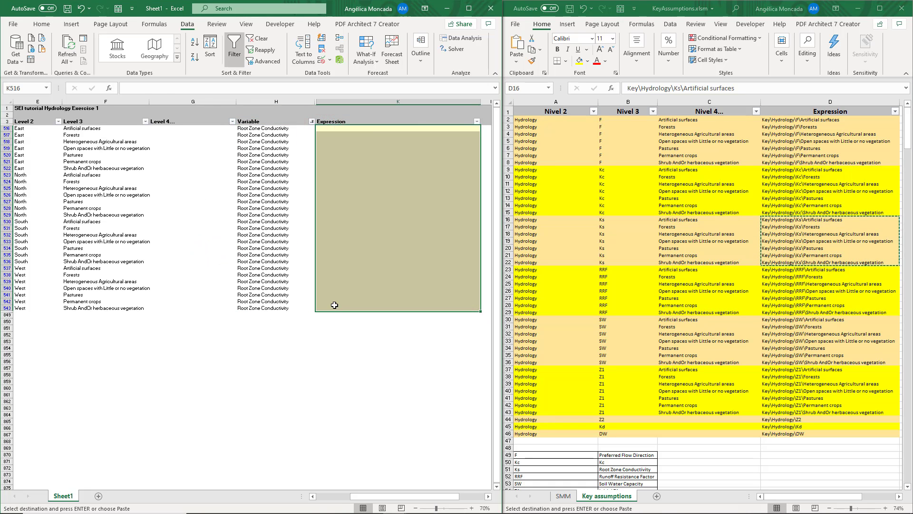
{"action": "key", "text": "ctrl+v"}
- Filter the Variable column to Runoff Resistance Factor and fill all its rows with the RRF key assumption expressions
{"action": "left_click", "coordinate": [312, 122]}
{"action": "left_click", "coordinate": [242, 319]}
{"action": "left_click_drag", "start_coordinate": [780, 269], "coordinate": [784, 312]}
{"action": "key", "text": "ctrl+c"}
{"action": "left_click_drag", "start_coordinate": [324, 128], "coordinate": [344, 307]}
{"action": "key", "text": "ctrl+v"}
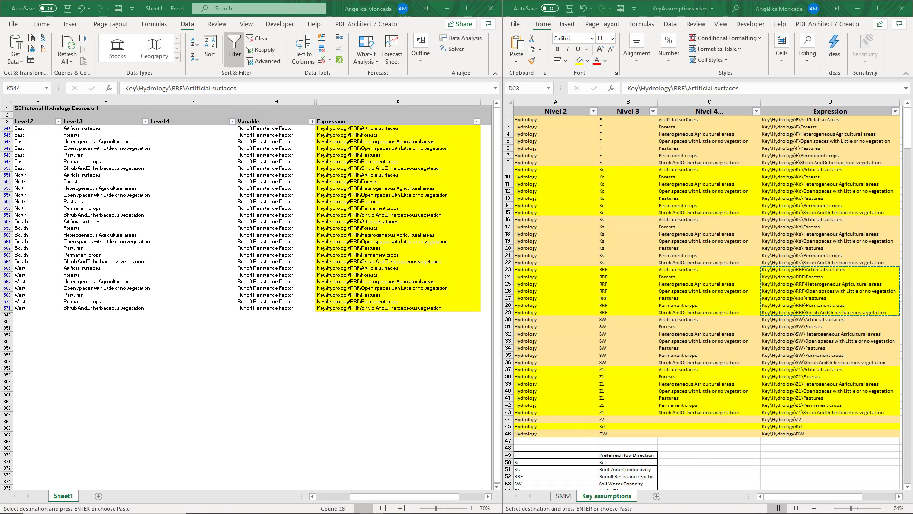
- Filter the Variable column to Soil Water Capacity and fill all its rows with the SW key assumption expressions
{"action": "left_click", "coordinate": [312, 121]}
{"action": "left_click", "coordinate": [277, 221]}
{"action": "type", "text": "soil"}
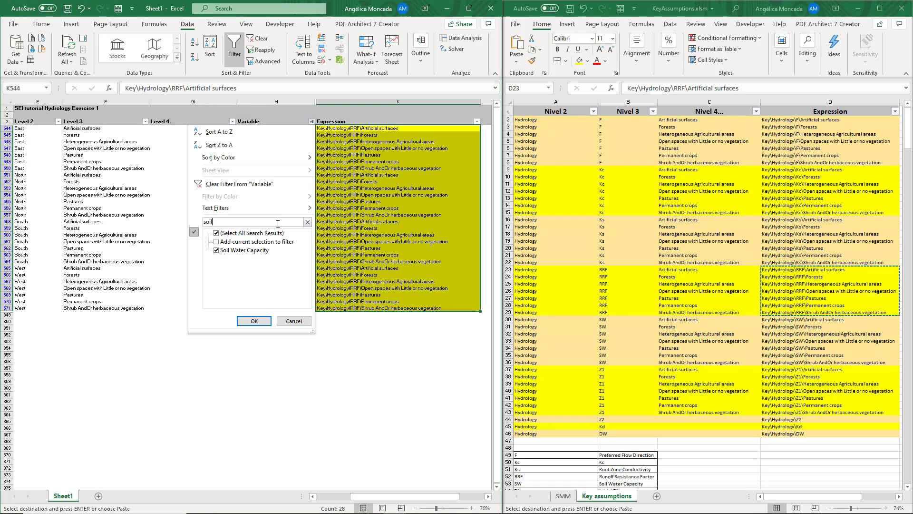
{"action": "left_click", "coordinate": [258, 322]}
{"action": "left_click_drag", "start_coordinate": [780, 320], "coordinate": [785, 362]}
{"action": "key", "text": "ctrl+c"}
{"action": "left_click_drag", "start_coordinate": [326, 128], "coordinate": [346, 305]}
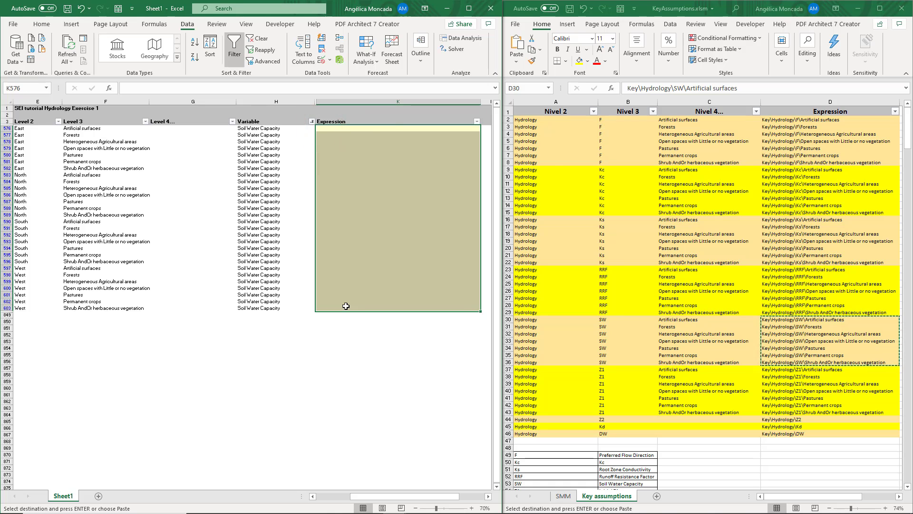
{"action": "key", "text": "ctrl+v"}
- Filter the Variable column to Initial Z1 and fill all its rows with the Z1 key assumption expressions
{"action": "left_click", "coordinate": [313, 121]}
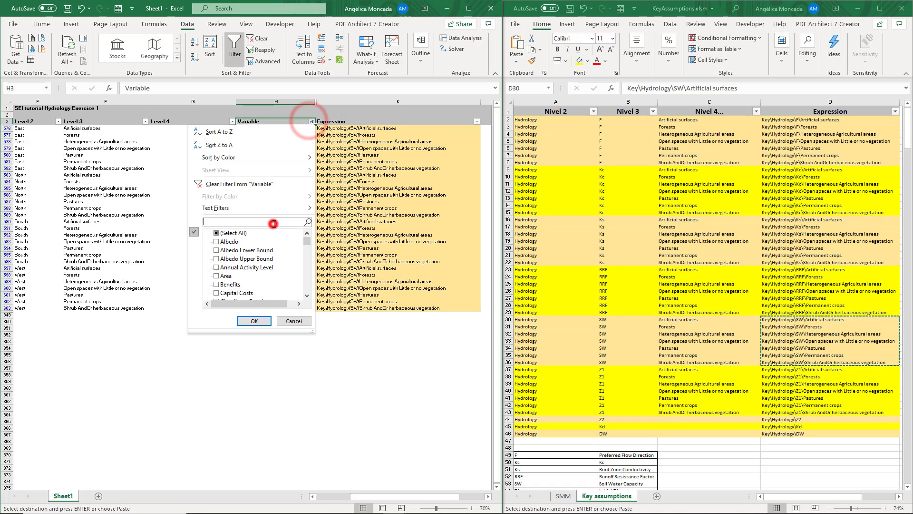
{"action": "left_click", "coordinate": [278, 221]}
{"action": "type", "text": "z1"}
{"action": "left_click", "coordinate": [254, 320]}
{"action": "left_click_drag", "start_coordinate": [347, 129], "coordinate": [360, 307]}
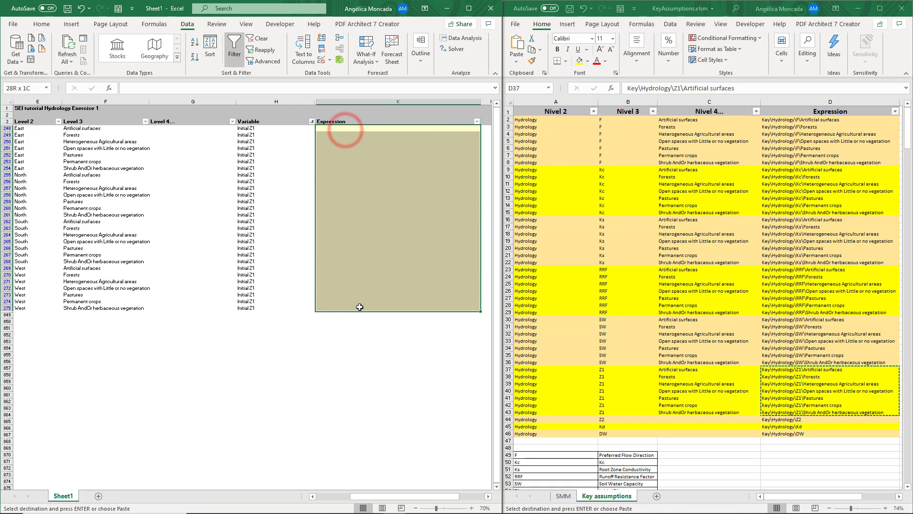
{"action": "key", "text": "ctrl+v"}
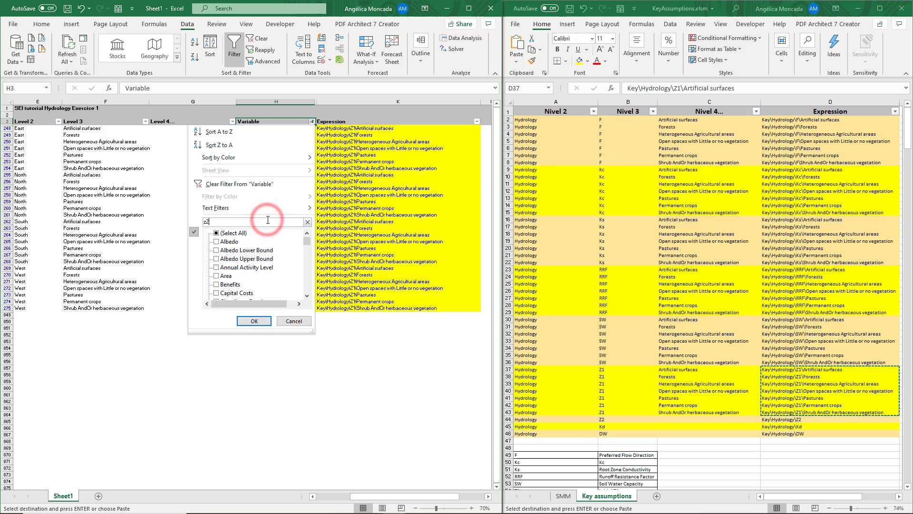
- Filter to the Initial Z2 rows and fill them with Key\Hydrology\Z2, and likewise fill the Deep Conductivity rows with Key\Hydrology\Kd
{"action": "left_click", "coordinate": [261, 265]}
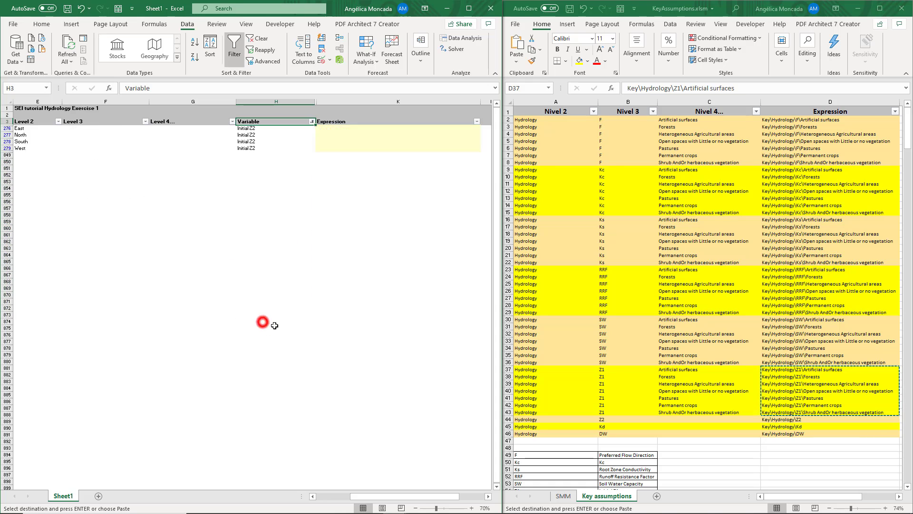
{"action": "left_click_drag", "start_coordinate": [322, 128], "coordinate": [323, 145]}
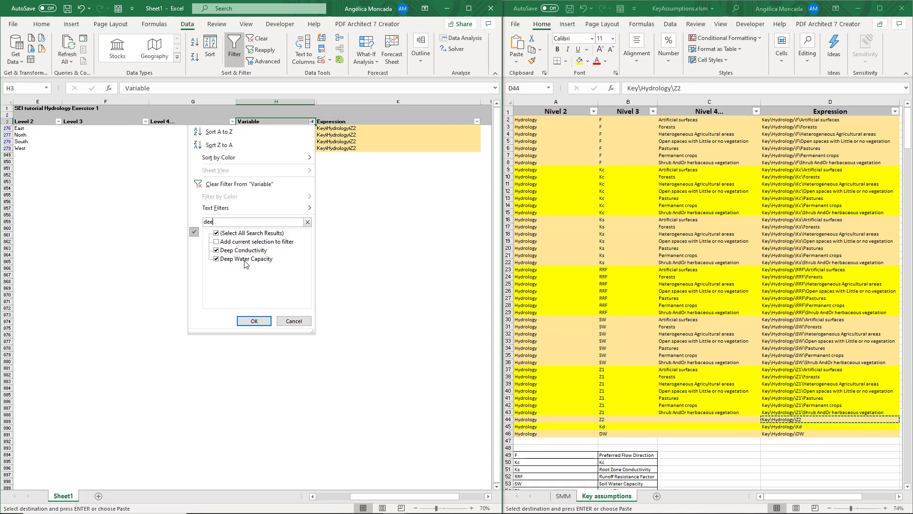
{"action": "left_click", "coordinate": [243, 264]}
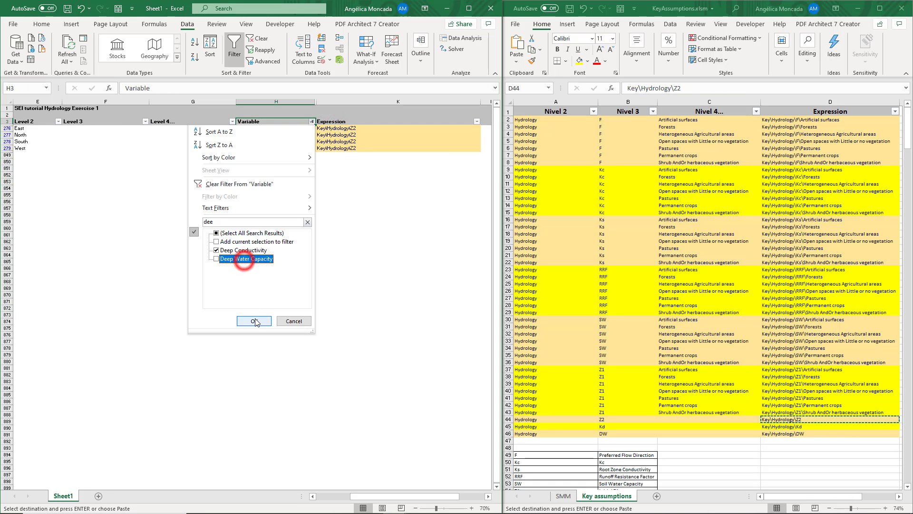
{"action": "left_click", "coordinate": [257, 322]}
{"action": "left_click_drag", "start_coordinate": [350, 126], "coordinate": [348, 151]}
{"action": "key", "text": "ctrl+v"}
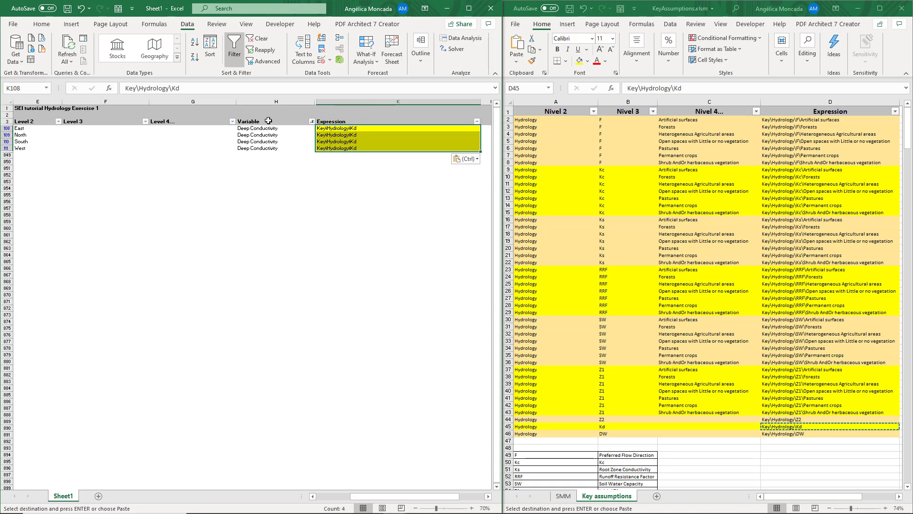
- Filter the Variable column to Deep Water Capacity only and fill its rows with Key\Hydrology\DW
{"action": "left_click", "coordinate": [311, 121]}
{"action": "left_click", "coordinate": [236, 250]}
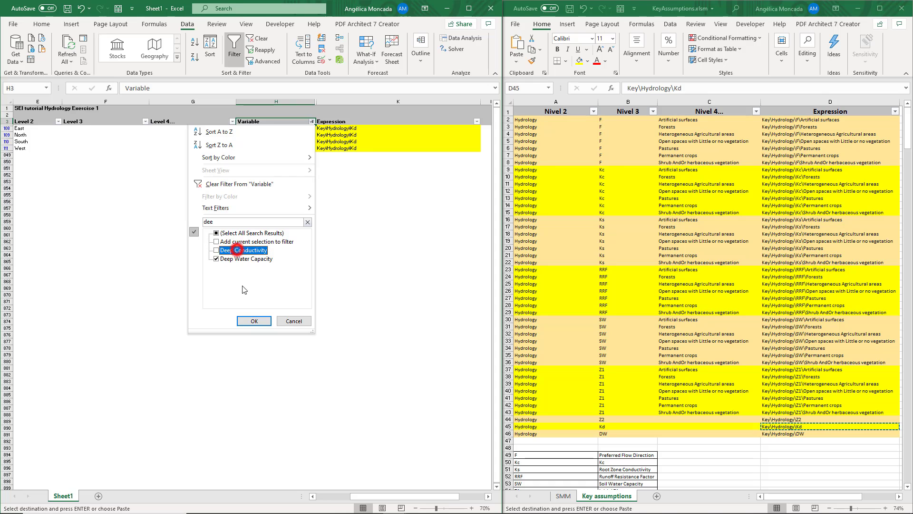
{"action": "left_click", "coordinate": [253, 321]}
{"action": "left_click", "coordinate": [770, 432]}
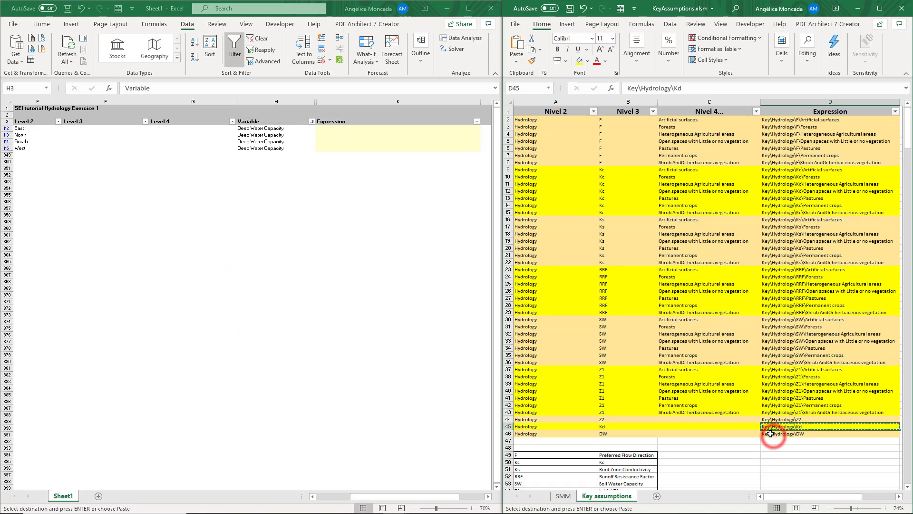
{"action": "left_click_drag", "start_coordinate": [339, 128], "coordinate": [369, 308]}
{"action": "key", "text": "ctrl+v"}
- Filter to Soil Water Capacity again and compare the land class order in Level 3 with the SW key assumptions list
{"action": "left_click", "coordinate": [312, 121]}
{"action": "type", "text": "so"}
{"action": "left_click", "coordinate": [254, 321]}
{"action": "left_click", "coordinate": [663, 321]}
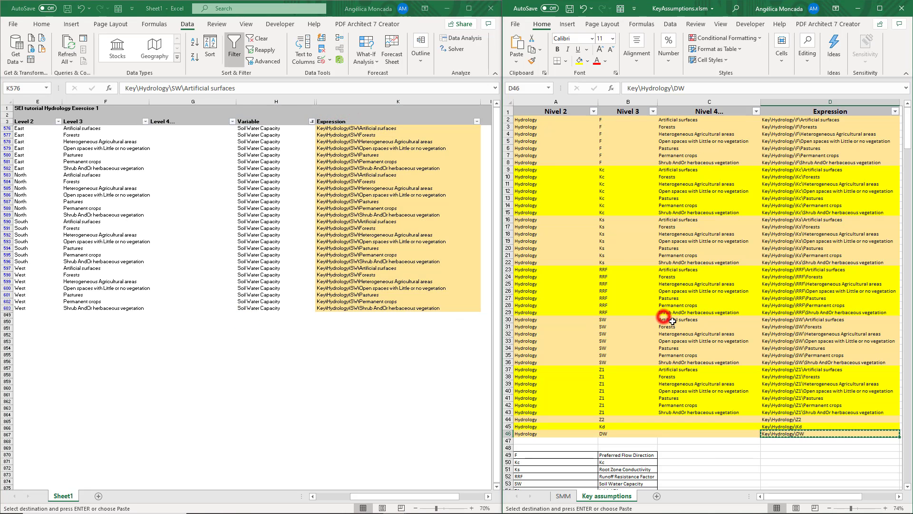
{"action": "left_click_drag", "start_coordinate": [662, 321], "coordinate": [671, 364]}
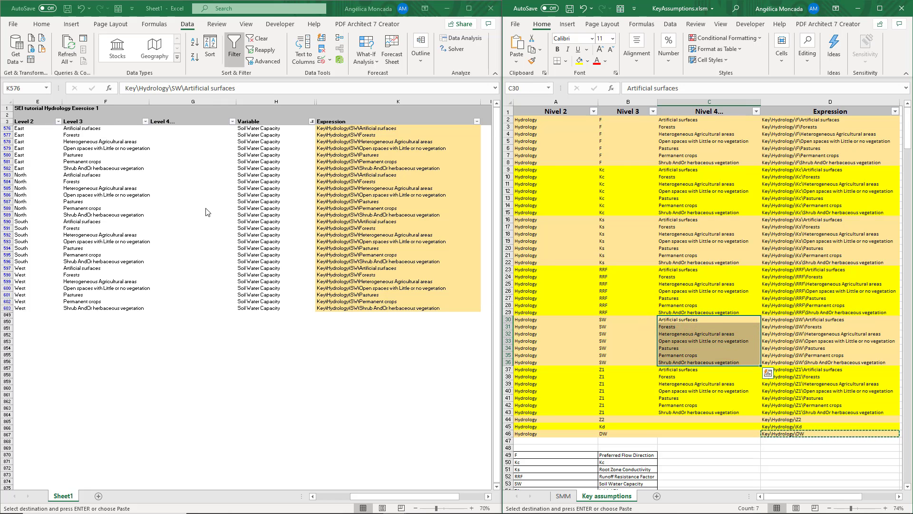
{"action": "left_click_drag", "start_coordinate": [97, 129], "coordinate": [96, 305]}
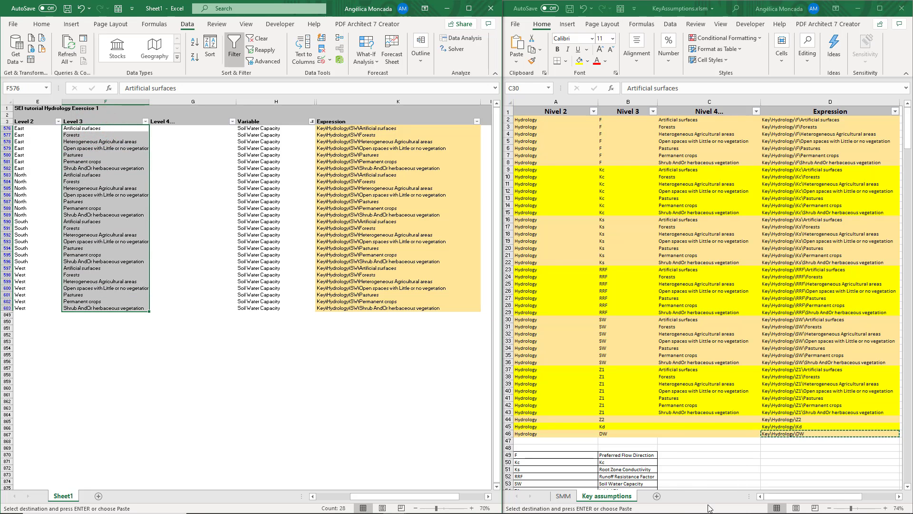
- Maximize the exported expressions workbook and clear its filter to show all rows
{"action": "left_click", "coordinate": [469, 8]}
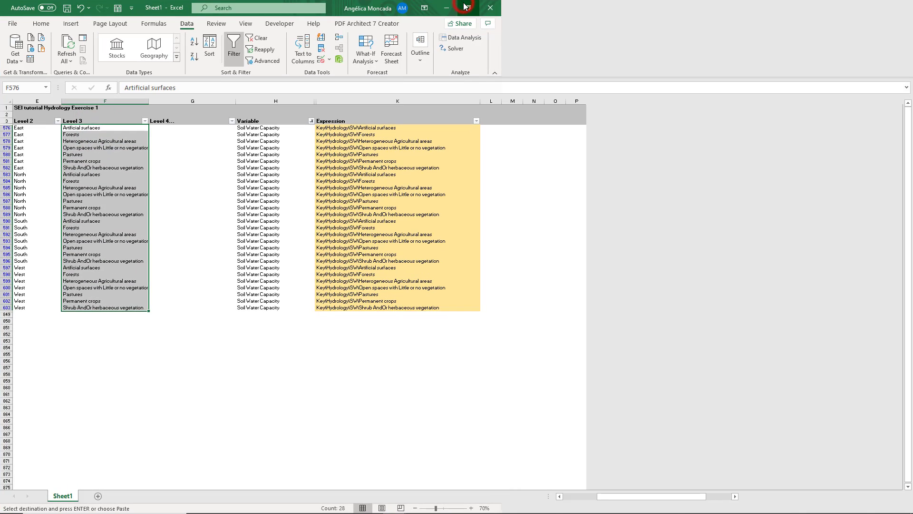
{"action": "left_click", "coordinate": [408, 344]}
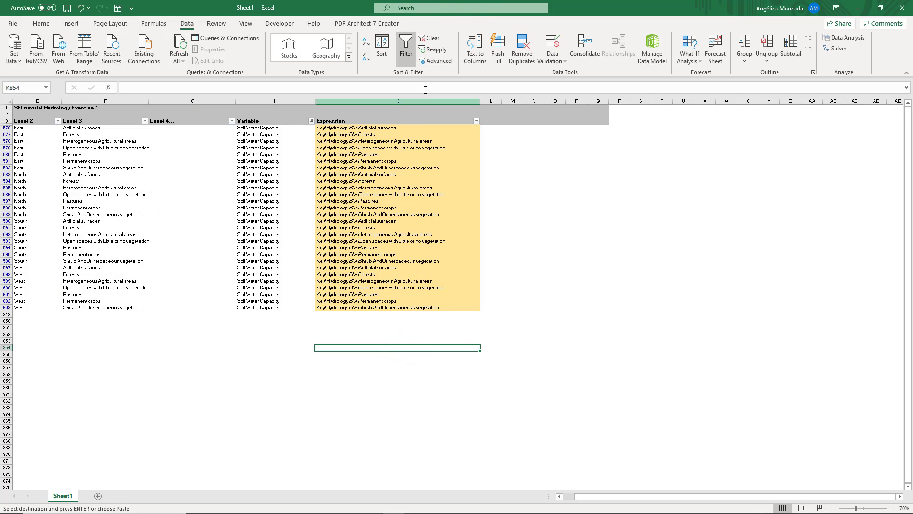
{"action": "left_click", "coordinate": [429, 38]}
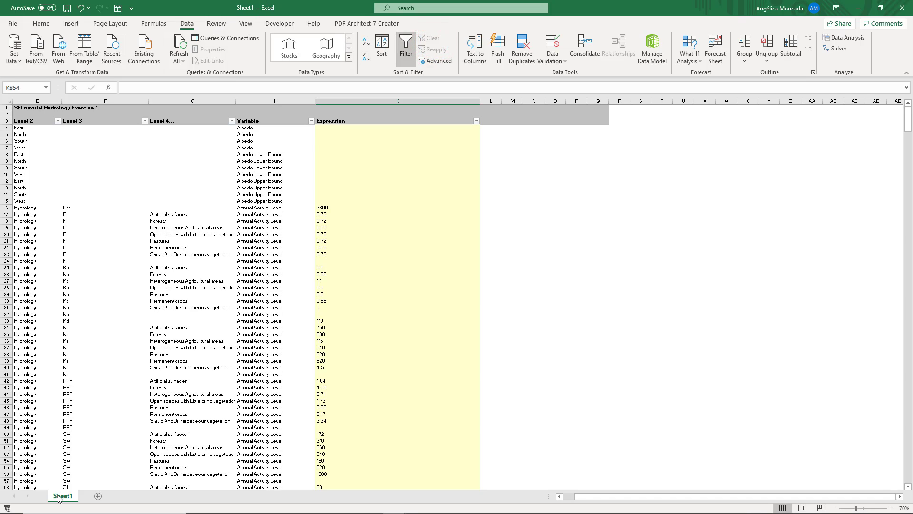
- Switch to WEAP, maximize it and import all expressions from Sheet1 of the Excel workbook
{"action": "left_click", "coordinate": [351, 505]}
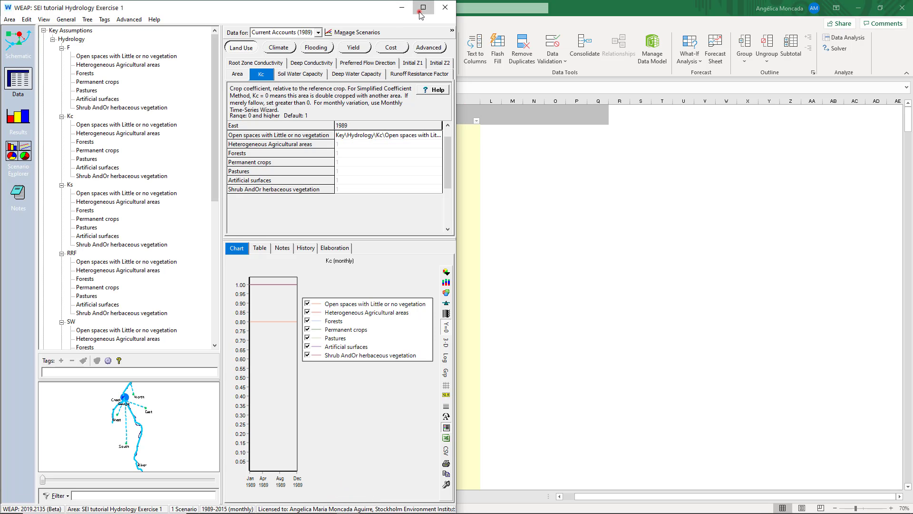
{"action": "left_click", "coordinate": [419, 10]}
{"action": "left_click", "coordinate": [26, 15]}
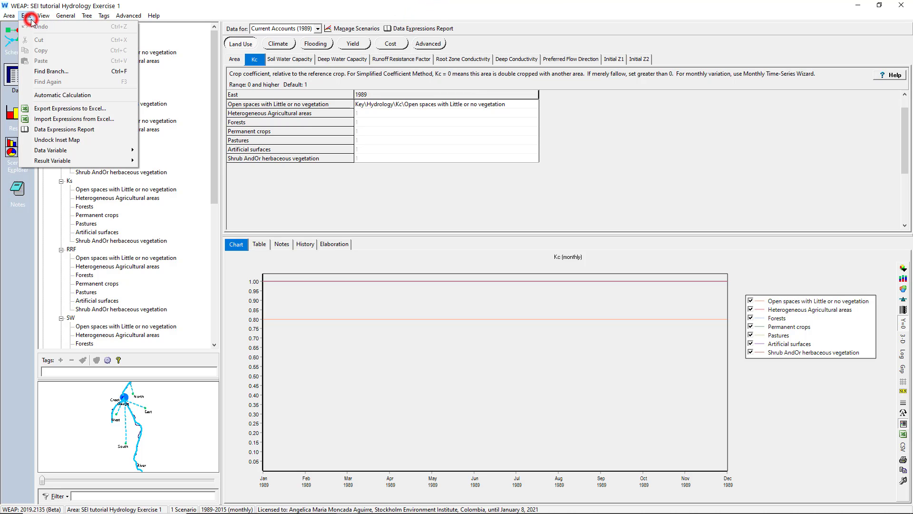
{"action": "left_click", "coordinate": [48, 119]}
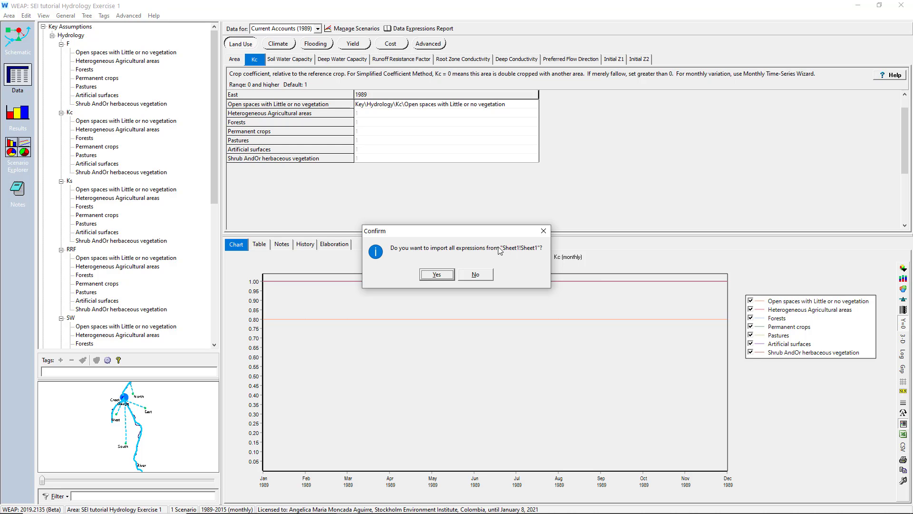
{"action": "left_click", "coordinate": [446, 276]}
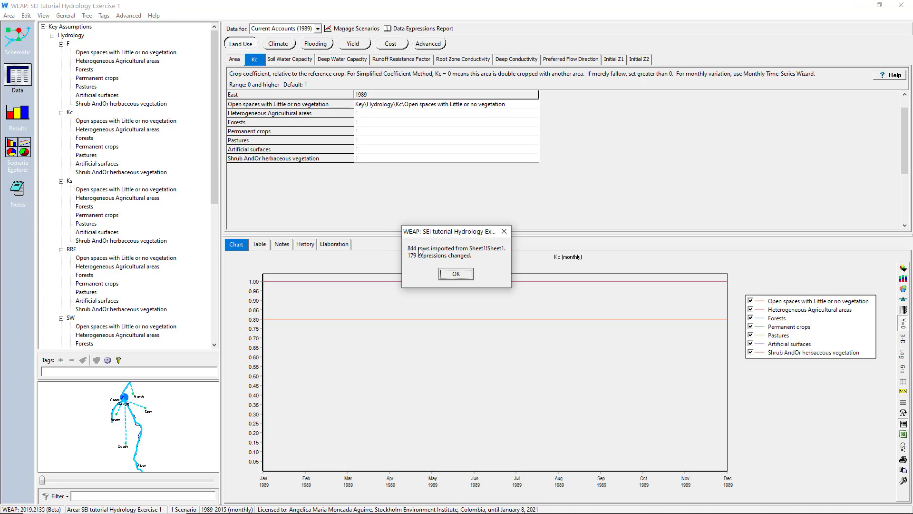
{"action": "left_click", "coordinate": [452, 278]}
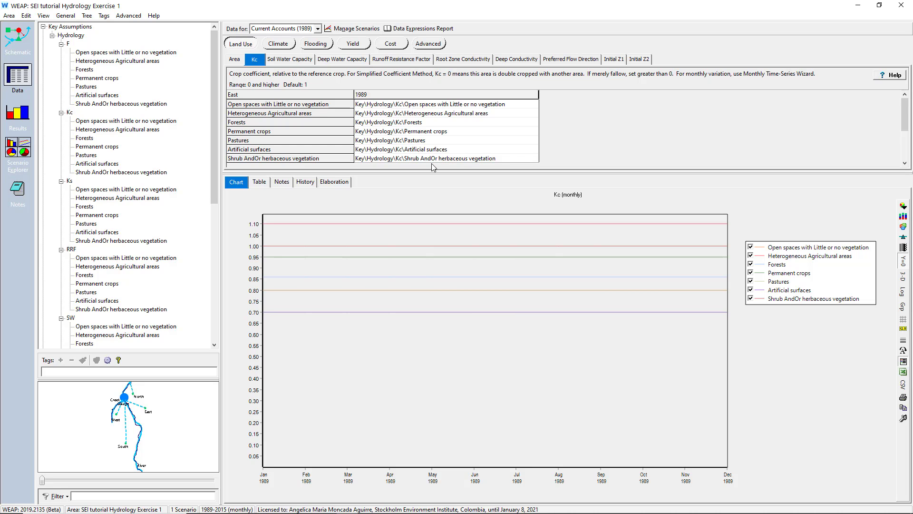
- Check the imported key assumption expressions in the East catchment's land use parameters, from Soil Water Capacity through Initial Z2
{"action": "left_click", "coordinate": [274, 59]}
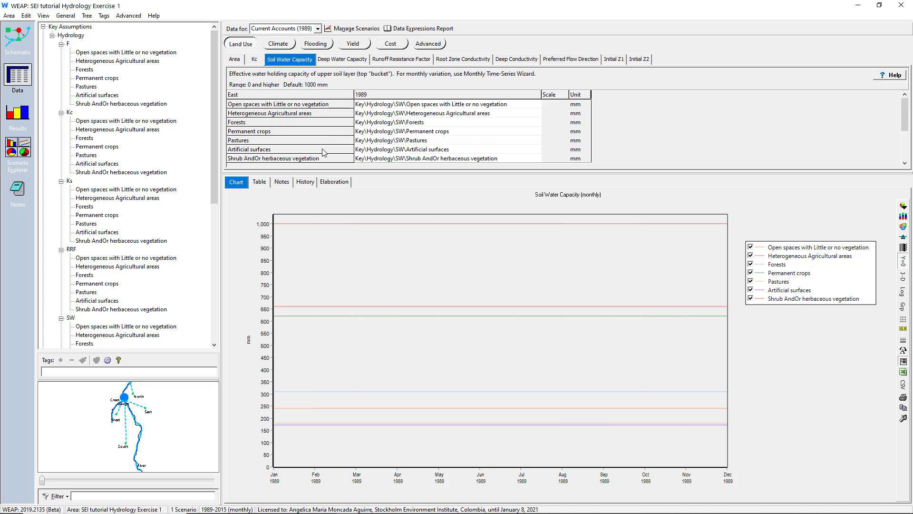
{"action": "left_click", "coordinate": [342, 59]}
{"action": "left_click", "coordinate": [401, 59]}
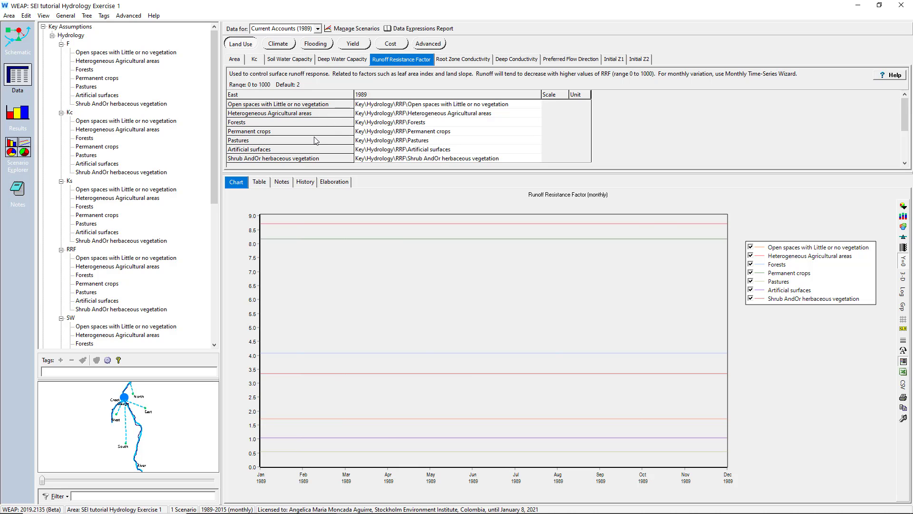
{"action": "left_click", "coordinate": [455, 61]}
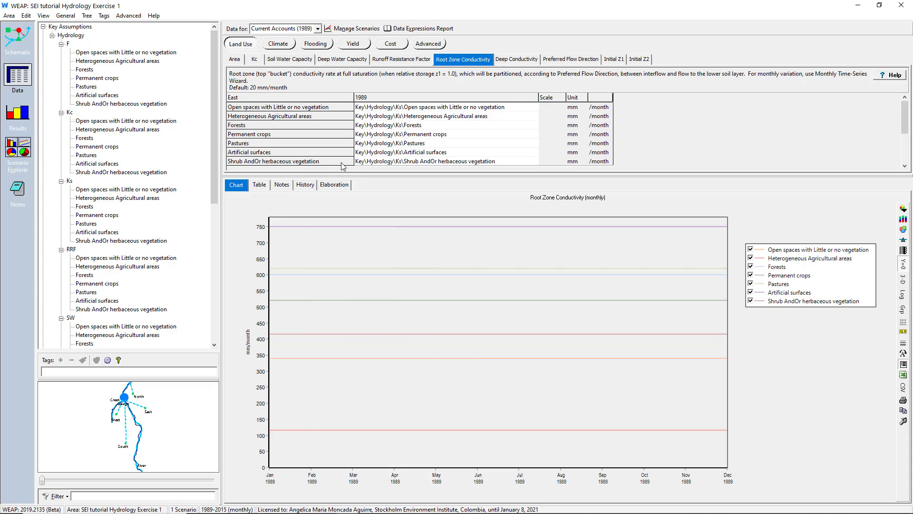
{"action": "left_click", "coordinate": [510, 60]}
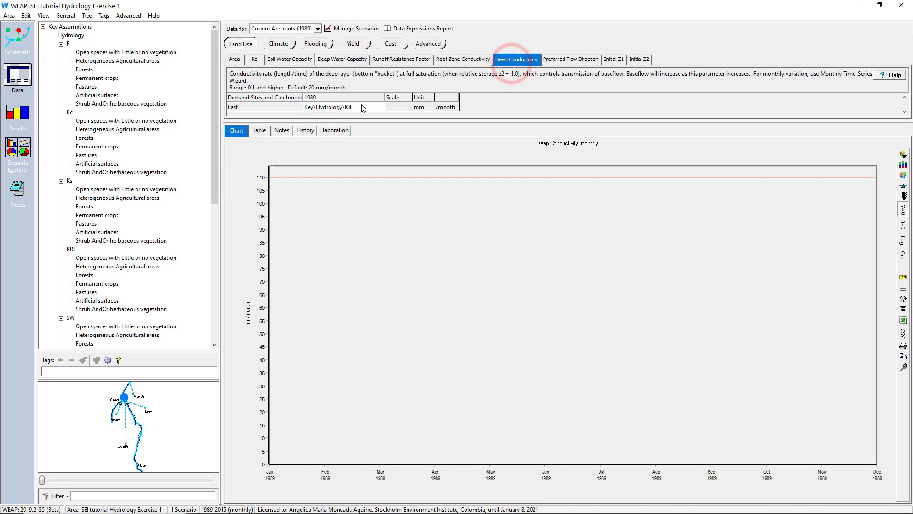
{"action": "left_click", "coordinate": [569, 61]}
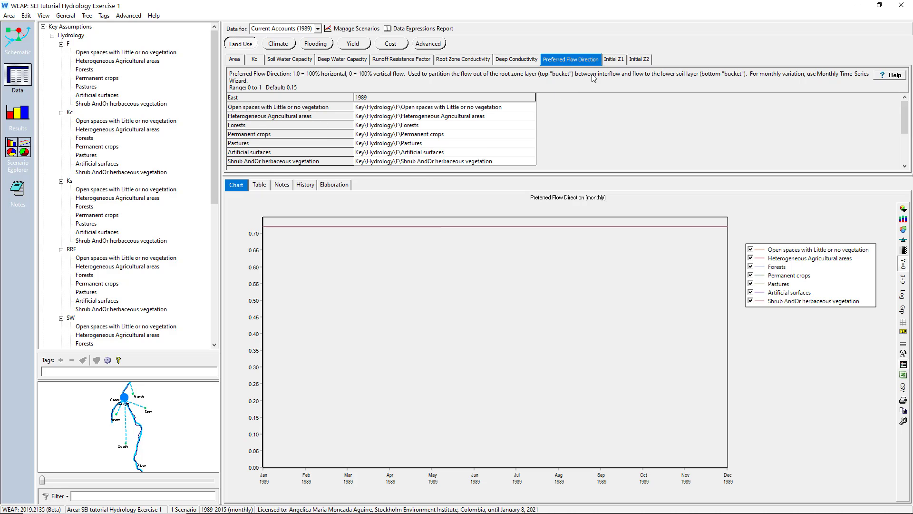
{"action": "left_click", "coordinate": [613, 60]}
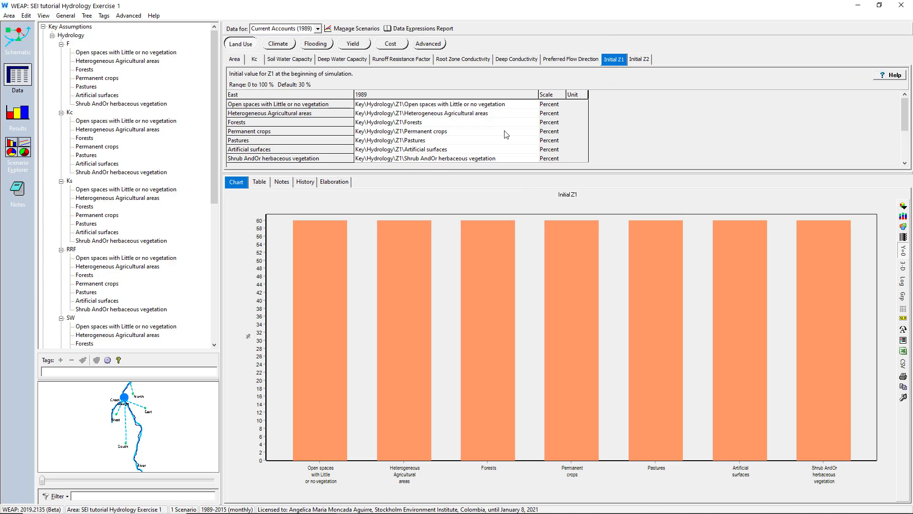
{"action": "left_click", "coordinate": [640, 60]}
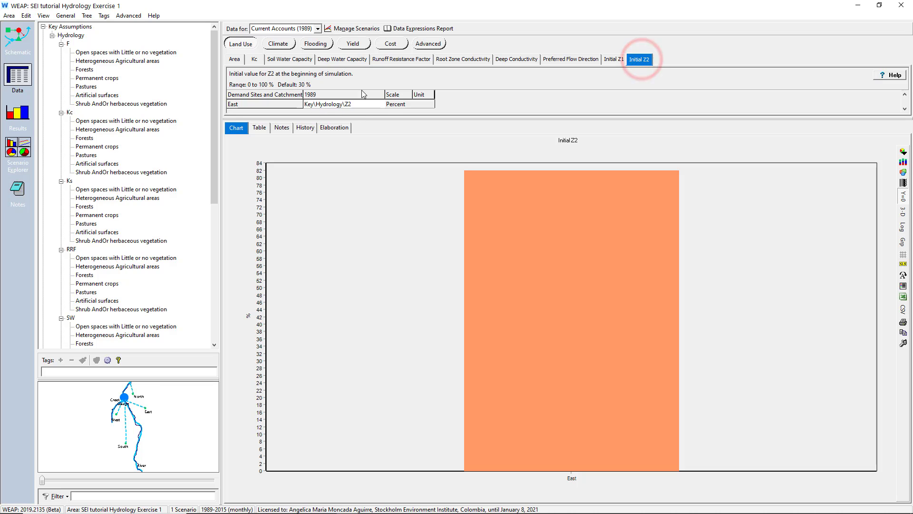
- Check Deep Water Capacity, Deep Conductivity and Initial Z2 for all catchments under Demand Sites and Catchments
{"action": "left_click", "coordinate": [78, 36]}
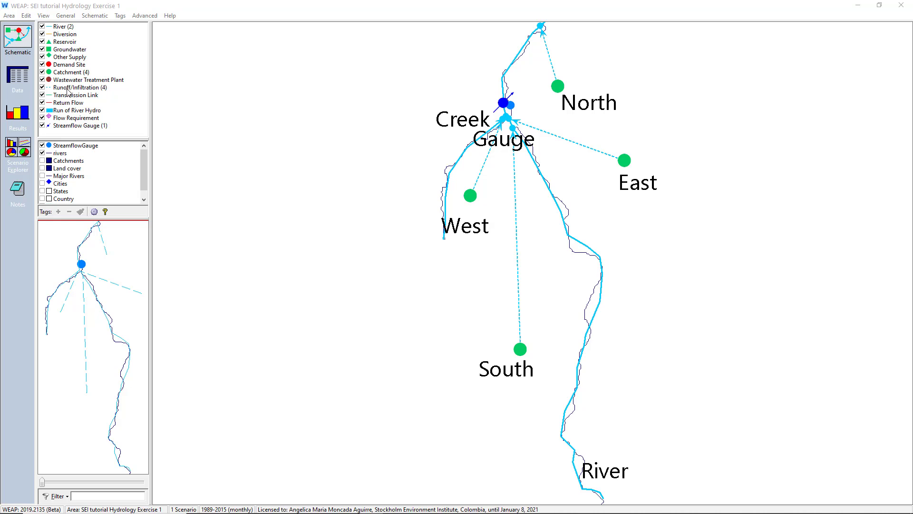
{"action": "left_click", "coordinate": [27, 81]}
{"action": "left_click", "coordinate": [230, 60]}
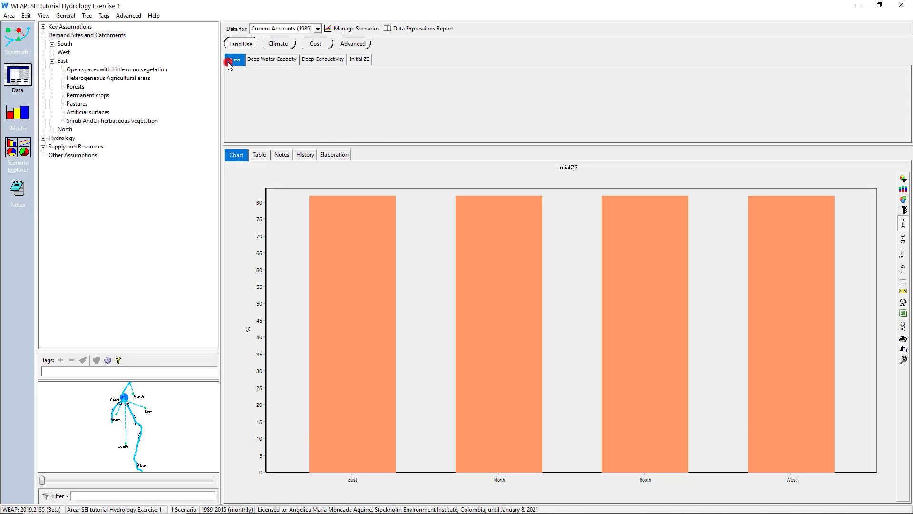
{"action": "left_click", "coordinate": [272, 59]}
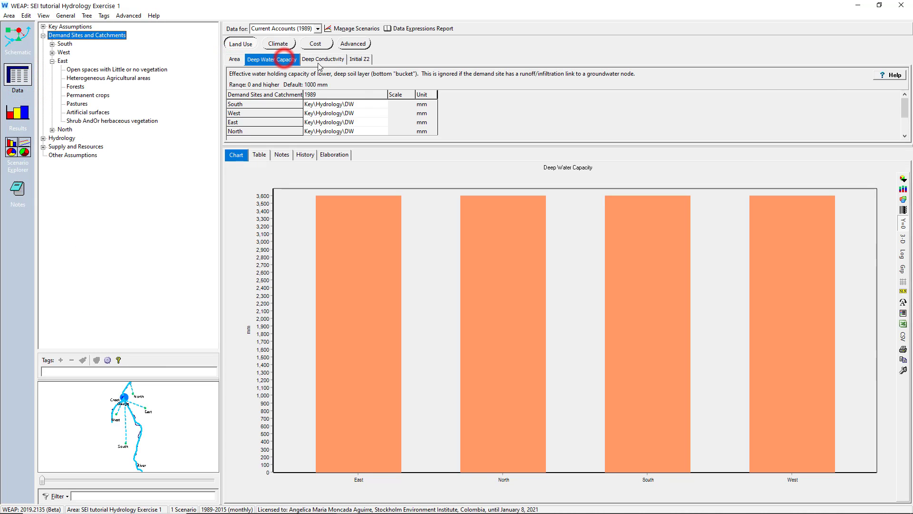
{"action": "left_click", "coordinate": [323, 58]}
{"action": "left_click", "coordinate": [359, 59]}
- Review the climate data of all catchments: Precipitation, Temperature, Humidity, Wind and Cloudiness Fraction
{"action": "left_click", "coordinate": [281, 43]}
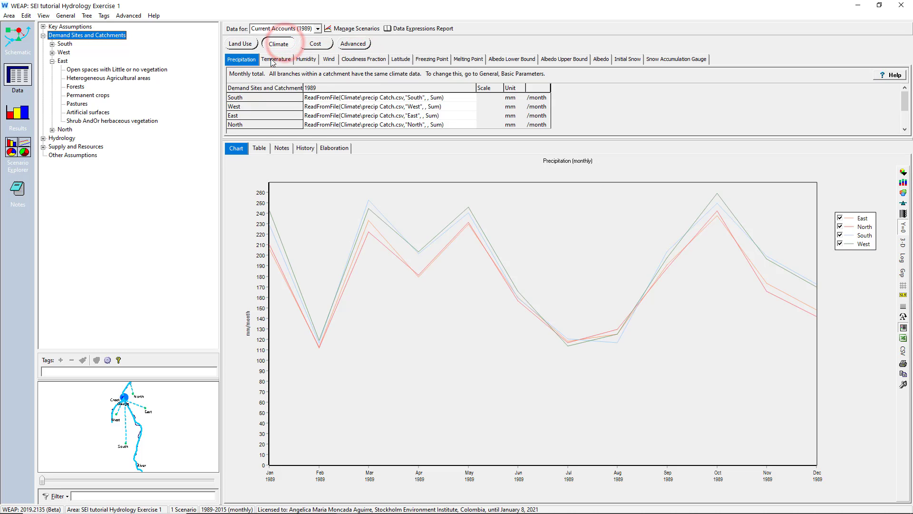
{"action": "left_click", "coordinate": [273, 59]}
{"action": "left_click", "coordinate": [304, 59]}
{"action": "left_click", "coordinate": [333, 60]}
{"action": "left_click", "coordinate": [364, 59]}
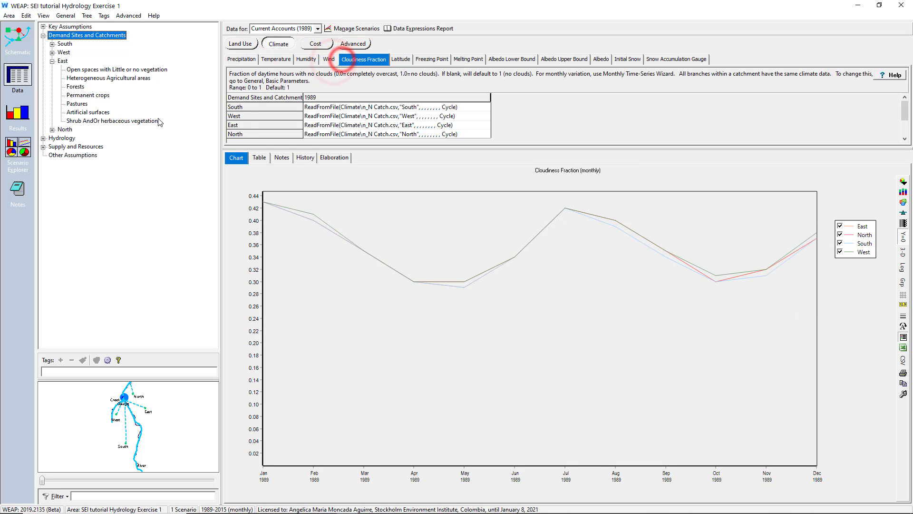
- Recalculate the model results and chart the river Streamflow result from Supply and Resources
{"action": "left_click", "coordinate": [25, 116]}
{"action": "left_click", "coordinate": [415, 277]}
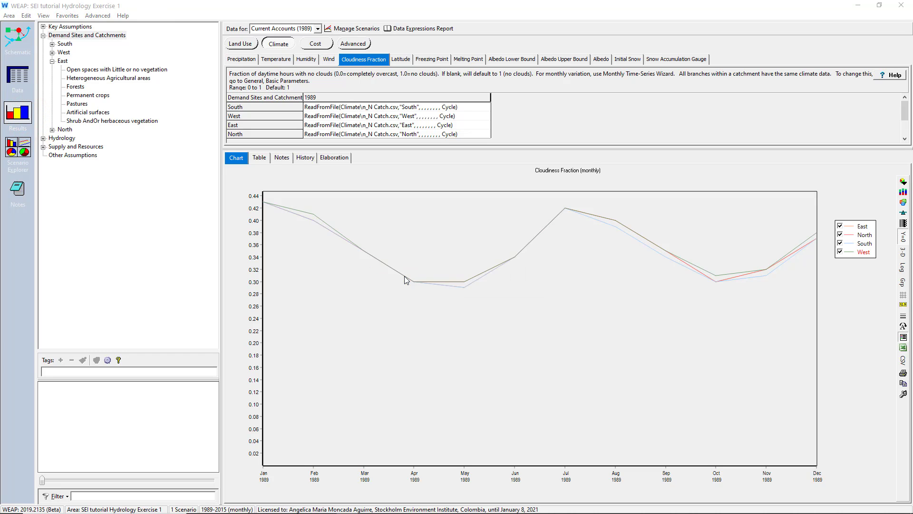
{"action": "left_click", "coordinate": [485, 41]}
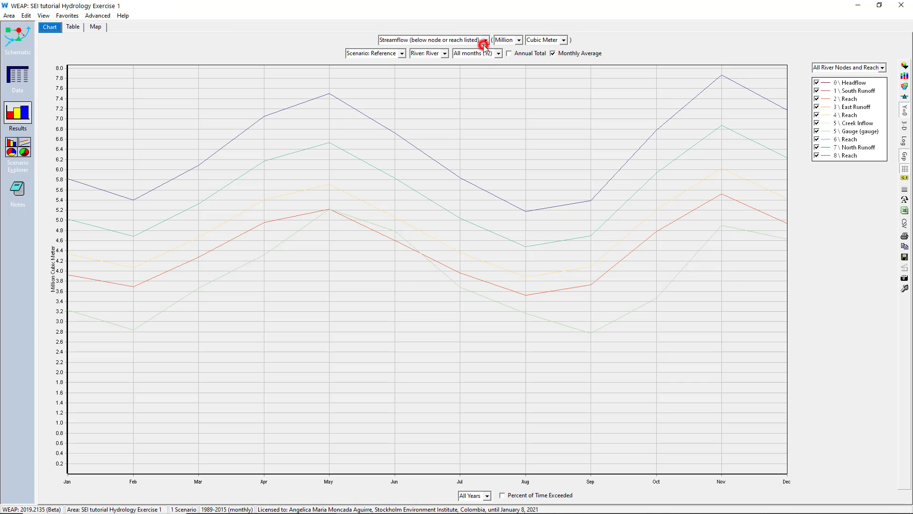
{"action": "mouse_move", "coordinate": [516, 209]}
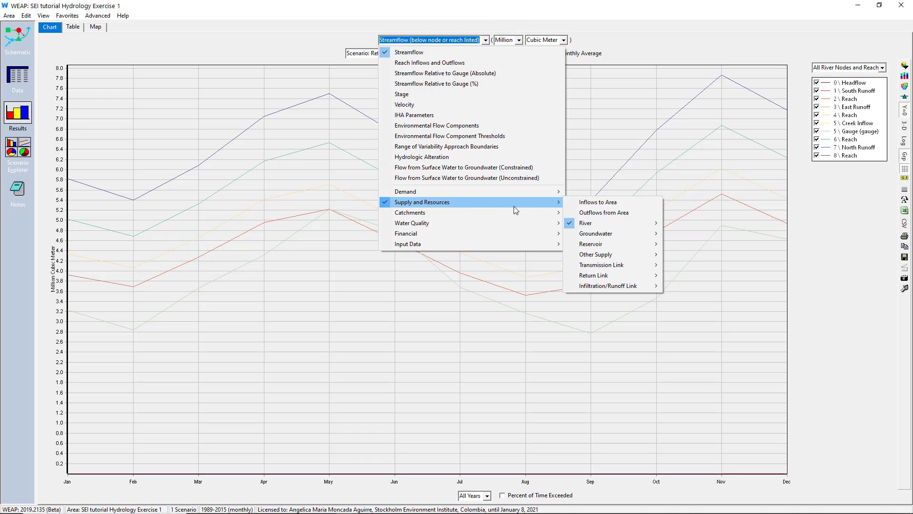
{"action": "mouse_move", "coordinate": [603, 223]}
{"action": "left_click", "coordinate": [673, 226]}
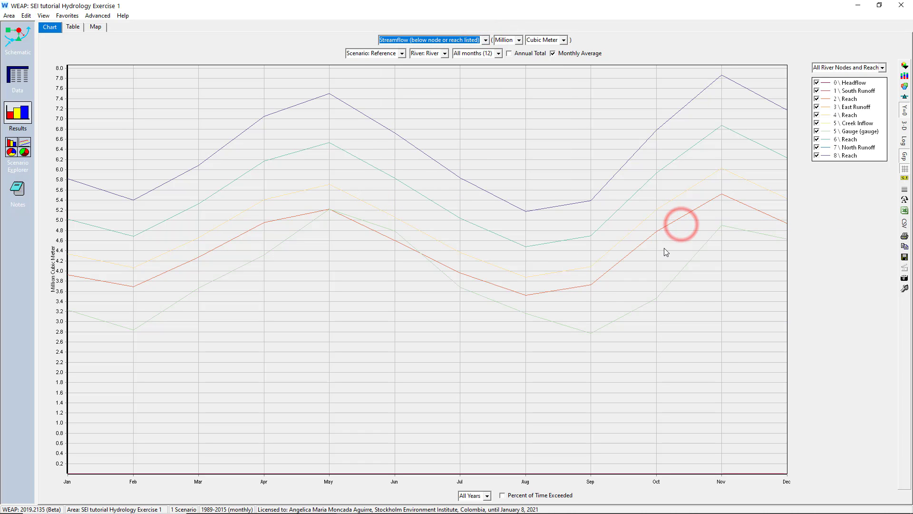
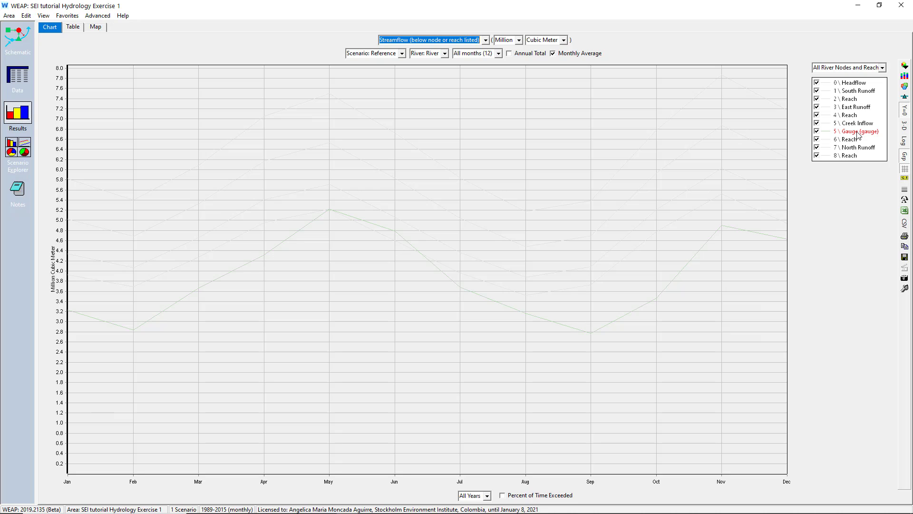
- Limit the streamflow chart to the selected river nodes Creek Inflow and Gauge (gauge) only
{"action": "left_click", "coordinate": [858, 67]}
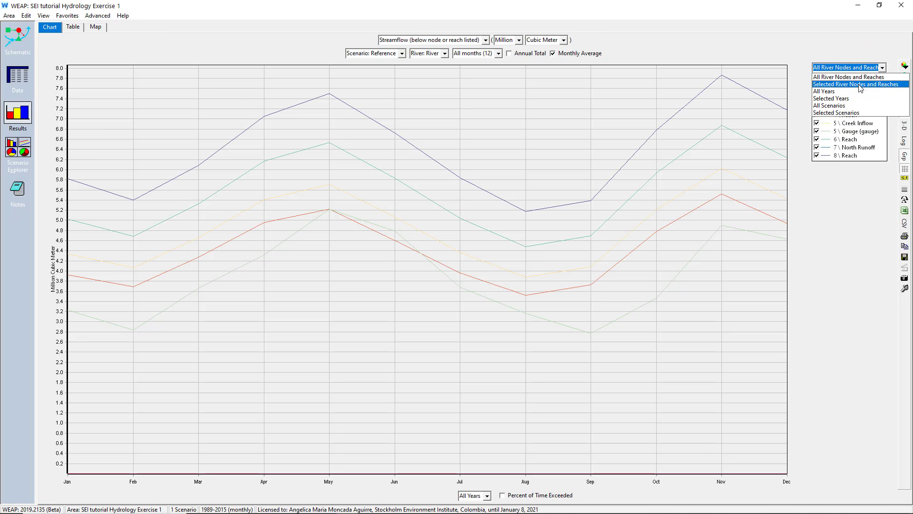
{"action": "left_click", "coordinate": [860, 88]}
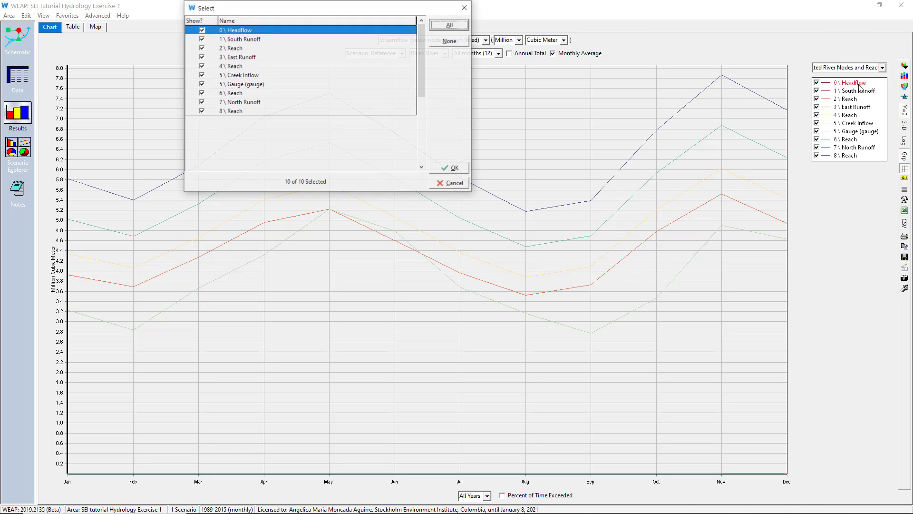
{"action": "left_click", "coordinate": [449, 40]}
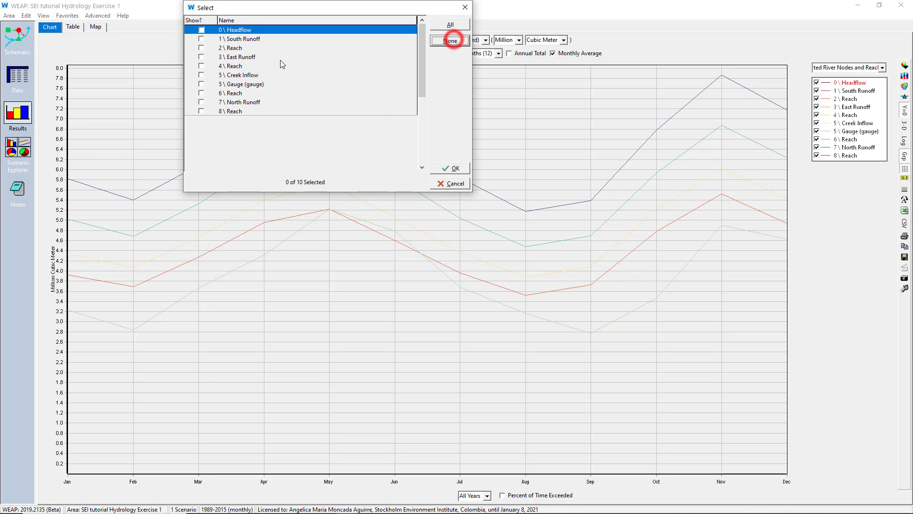
{"action": "left_click", "coordinate": [201, 75]}
{"action": "left_click", "coordinate": [201, 84]}
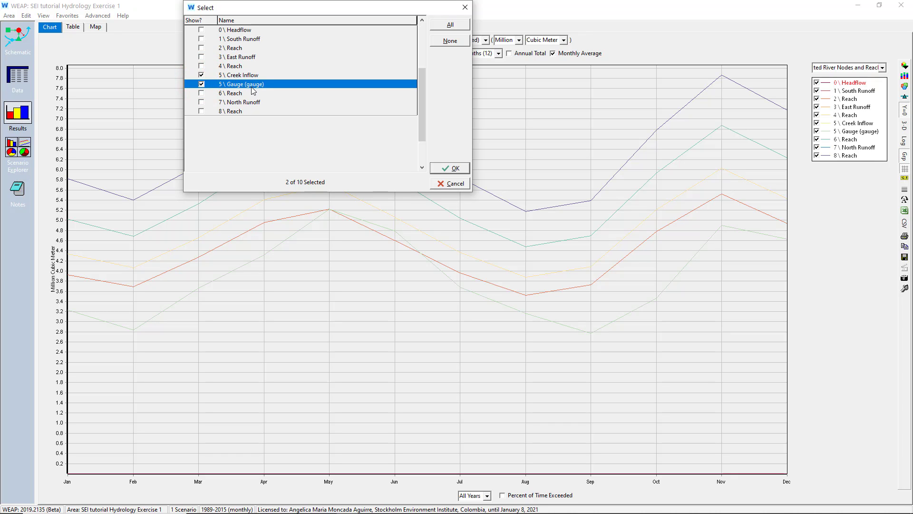
{"action": "left_click", "coordinate": [446, 169]}
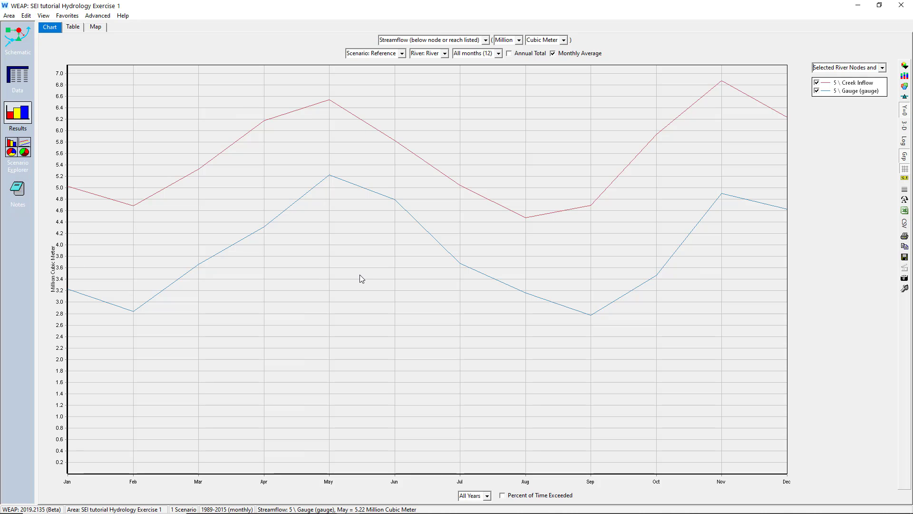
- Show the full monthly streamflow series instead of the monthly average, and exclude 1989 from the charted years
{"action": "left_click", "coordinate": [554, 53]}
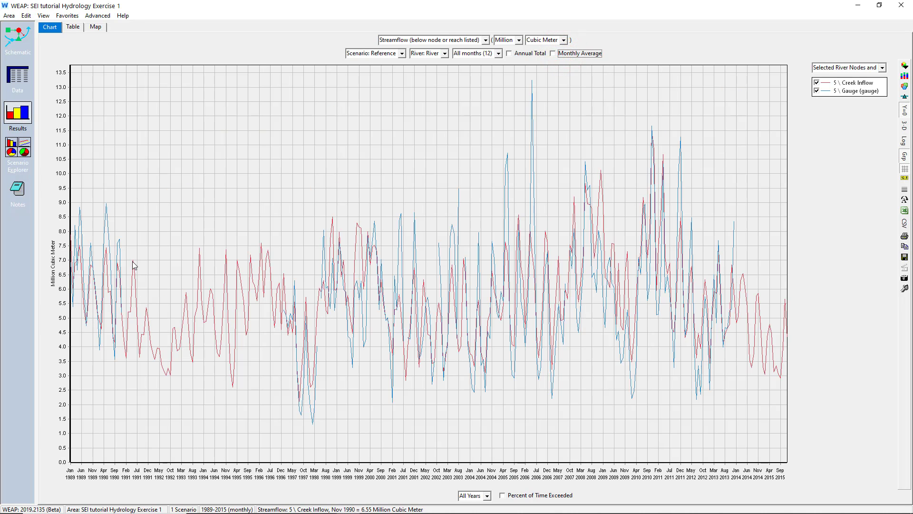
{"action": "left_click", "coordinate": [449, 40]}
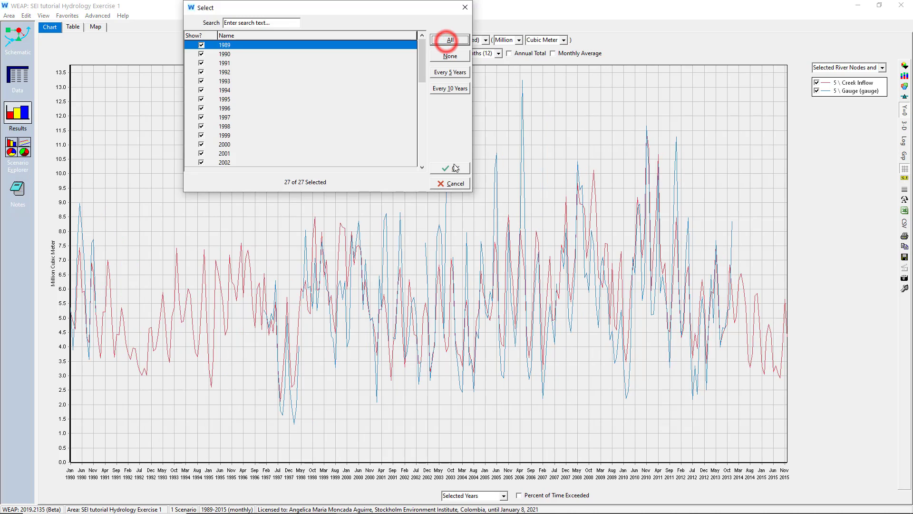
{"action": "left_click", "coordinate": [455, 168]}
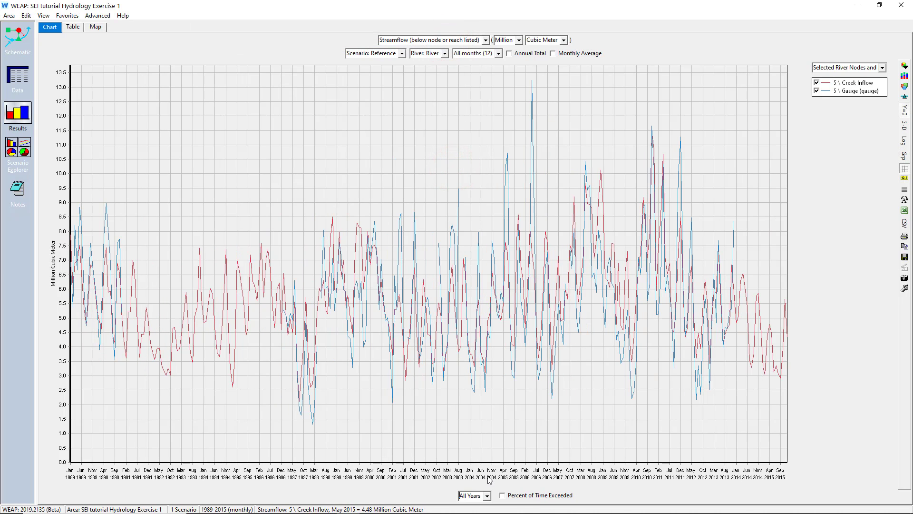
{"action": "left_click", "coordinate": [475, 495]}
{"action": "left_click", "coordinate": [478, 476]}
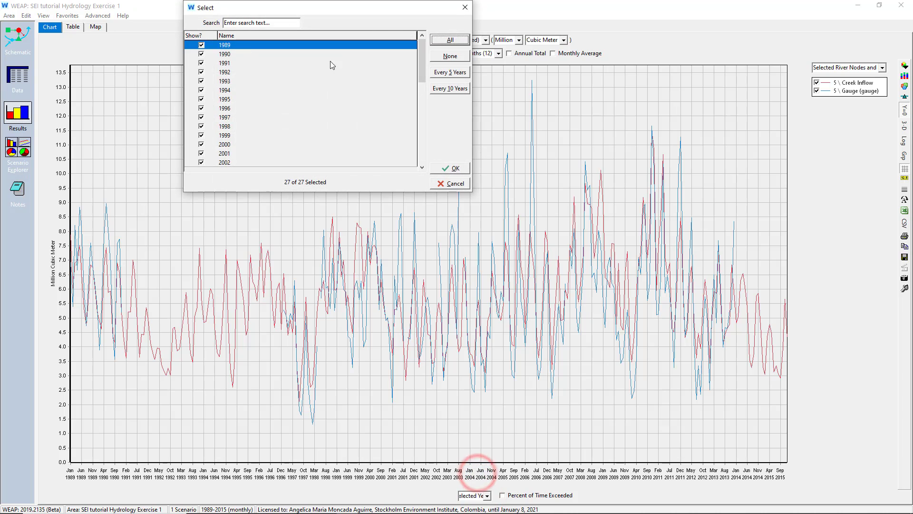
{"action": "left_click", "coordinate": [201, 45]}
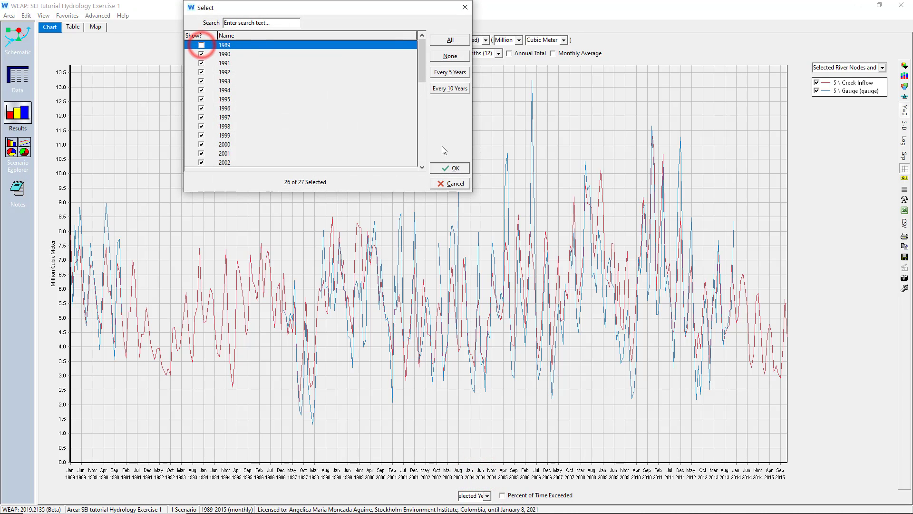
{"action": "left_click", "coordinate": [445, 169]}
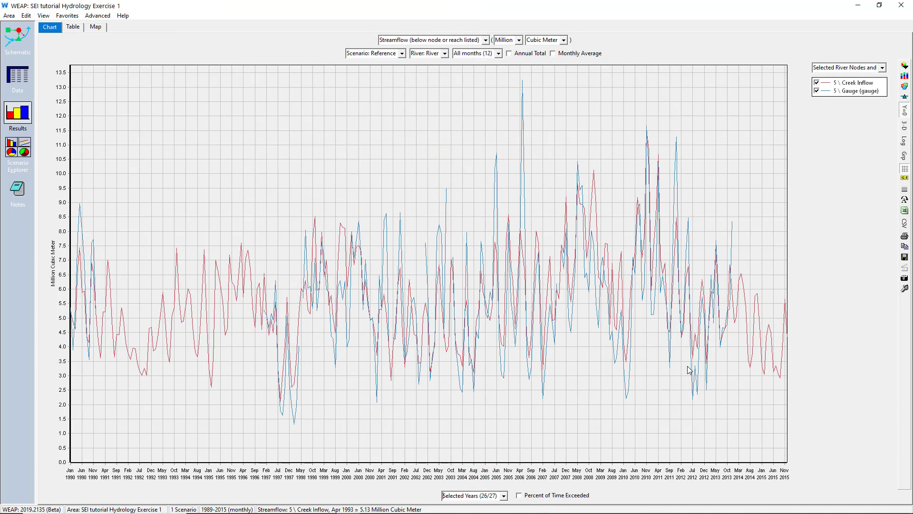
- Export the charted streamflow results to Excel, view the sheet, and close the workbook without saving it
{"action": "left_click", "coordinate": [904, 211]}
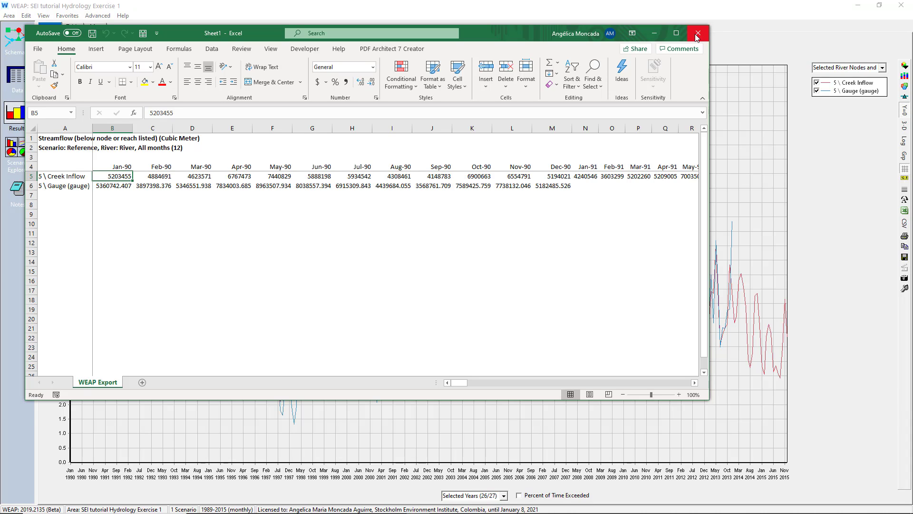
{"action": "left_click", "coordinate": [697, 34]}
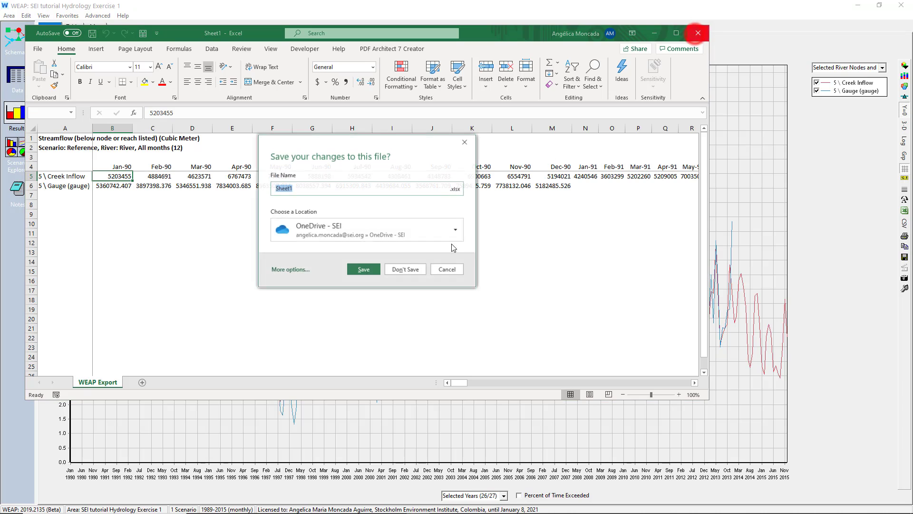
{"action": "left_click", "coordinate": [401, 269]}
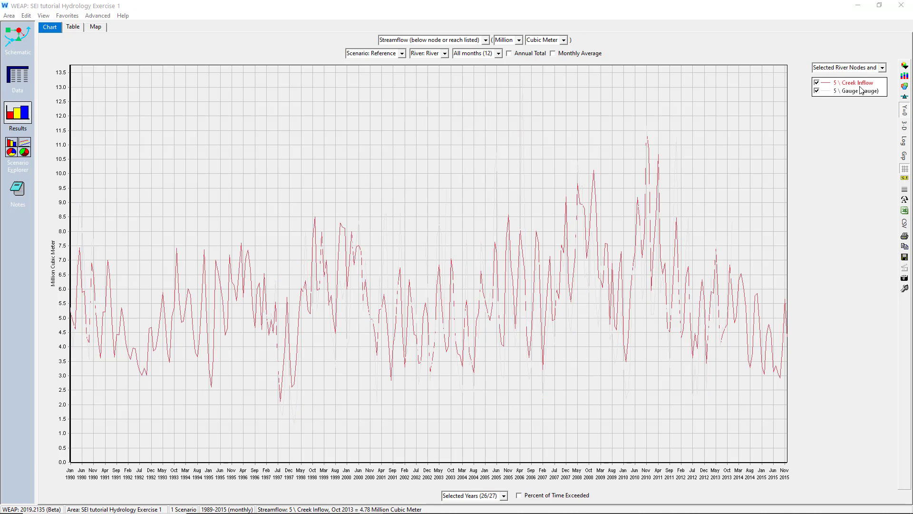
- Compare simulated and observed streamflow as annual totals, then as monthly averages
{"action": "left_click", "coordinate": [527, 53]}
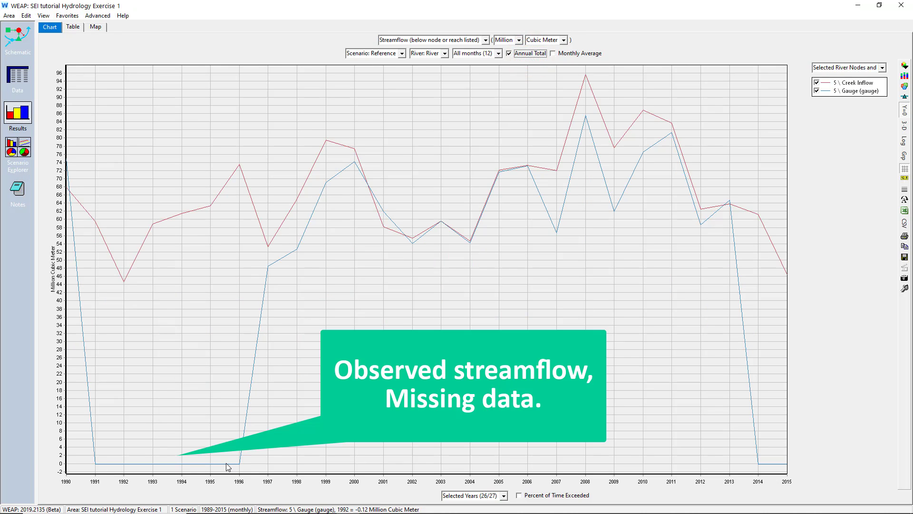
{"action": "left_click", "coordinate": [537, 54]}
{"action": "left_click", "coordinate": [569, 54]}
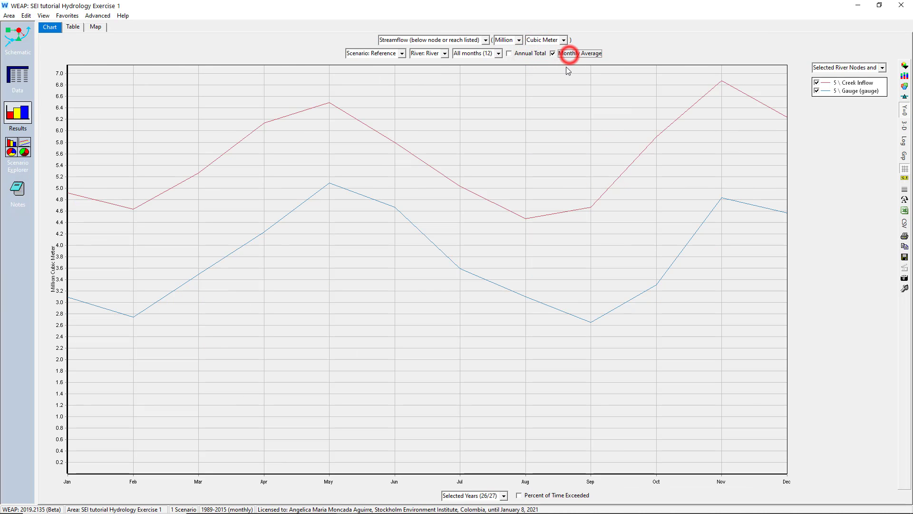
- Exclude the years without observed gauge data, 1991–1996 and 2014–2015, from the monthly average streamflow chart
{"action": "left_click", "coordinate": [502, 496]}
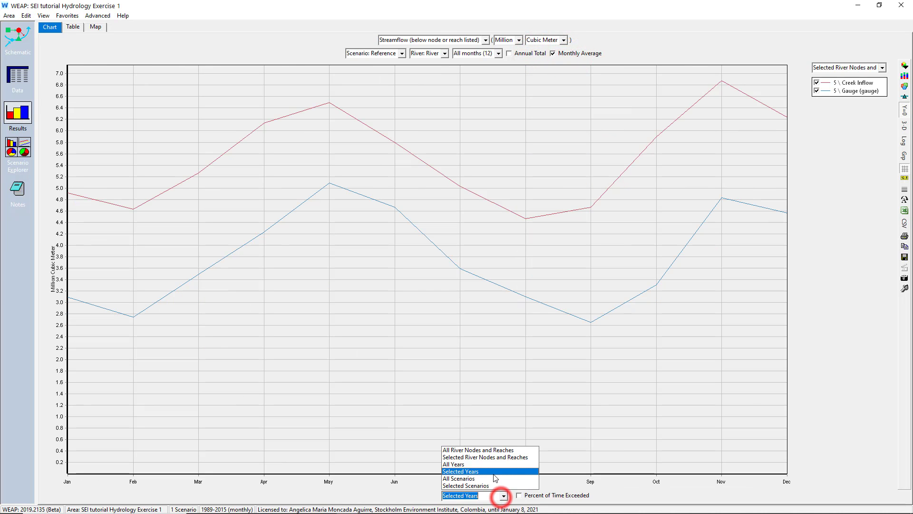
{"action": "left_click", "coordinate": [494, 472]}
{"action": "left_click", "coordinate": [201, 45]}
{"action": "left_click", "coordinate": [201, 63]}
{"action": "left_click", "coordinate": [201, 72]}
{"action": "left_click", "coordinate": [202, 81]}
{"action": "left_click", "coordinate": [204, 108]}
{"action": "scroll", "coordinate": [261, 116], "scroll_direction": "down", "scroll_amount": 19}
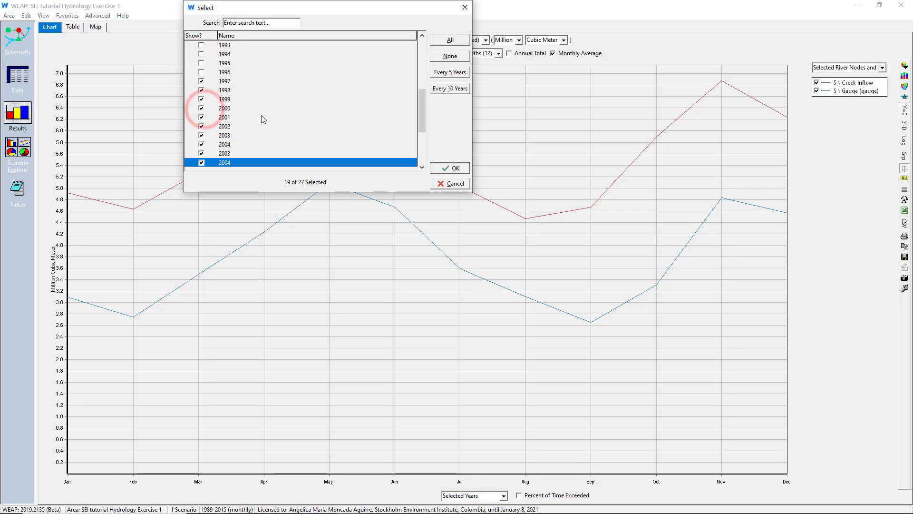
{"action": "left_click", "coordinate": [201, 162]}
{"action": "left_click", "coordinate": [449, 168]}
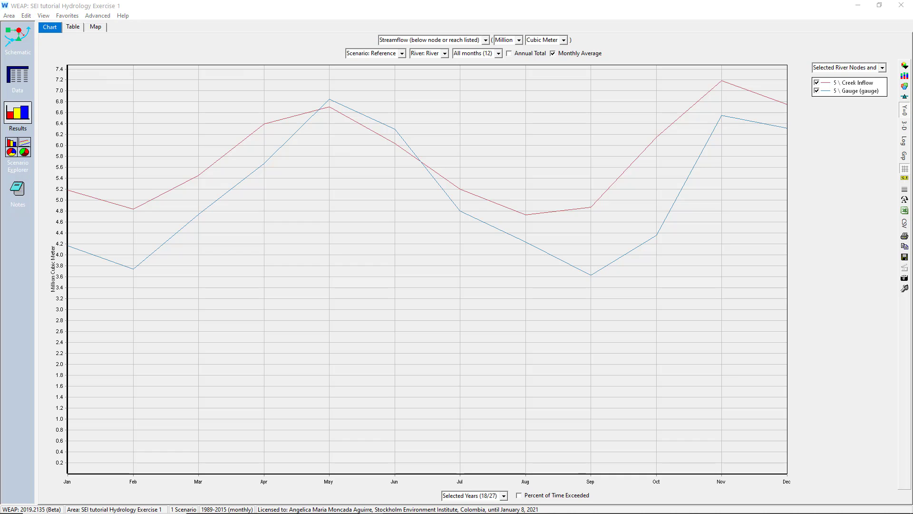
- Turn off the monthly average and chart the Creek Inflow and Gauge streamflow by percent of time exceeded
{"action": "left_click", "coordinate": [564, 53]}
{"action": "left_click", "coordinate": [529, 495]}
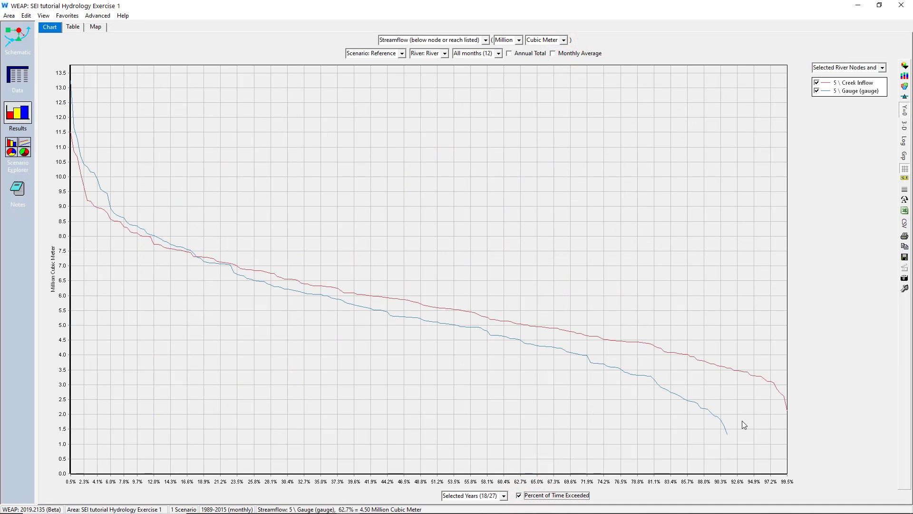
{"action": "left_click", "coordinate": [494, 496]}
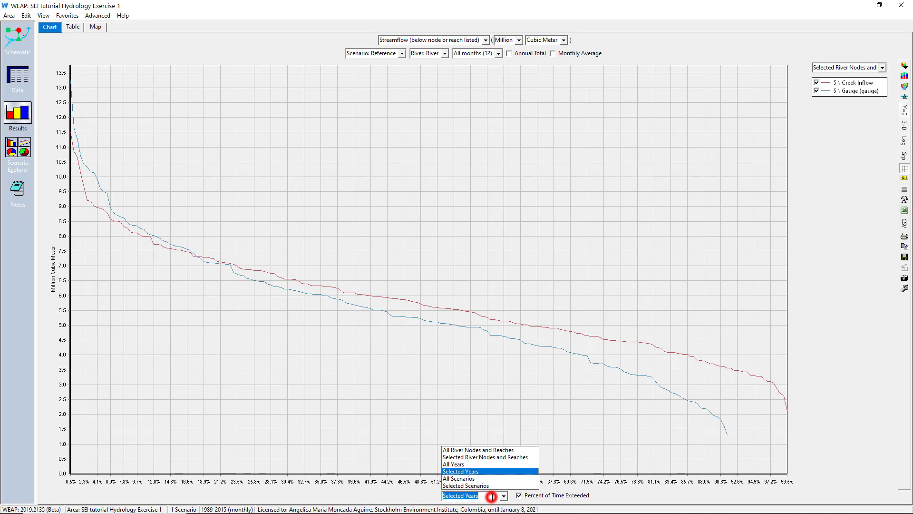
{"action": "left_click", "coordinate": [479, 471]}
{"action": "key", "text": "Down"}
{"action": "key", "text": "Down"}
{"action": "key", "text": "Down"}
{"action": "key", "text": "Down"}
{"action": "key", "text": "Down"}
{"action": "key", "text": "Down"}
{"action": "key", "text": "Down"}
{"action": "key", "text": "Down"}
{"action": "key", "text": "Down"}
{"action": "key", "text": "Down"}
{"action": "key", "text": "Down"}
{"action": "key", "text": "Down"}
{"action": "key", "text": "Down"}
{"action": "key", "text": "Down"}
{"action": "key", "text": "Down"}
{"action": "key", "text": "Down"}
{"action": "key", "text": "Down"}
{"action": "key", "text": "Down"}
{"action": "key", "text": "Down"}
{"action": "key", "text": "Down"}
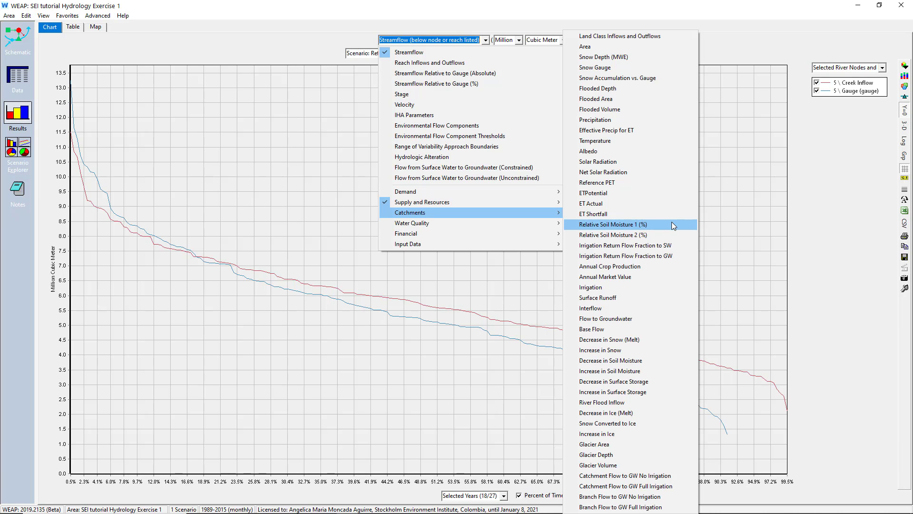
- Chart Relative Soil Moisture 1, then Relative Soil Moisture 2, for all Demand Sites and Catchments branches over all years
{"action": "left_click", "coordinate": [671, 223]}
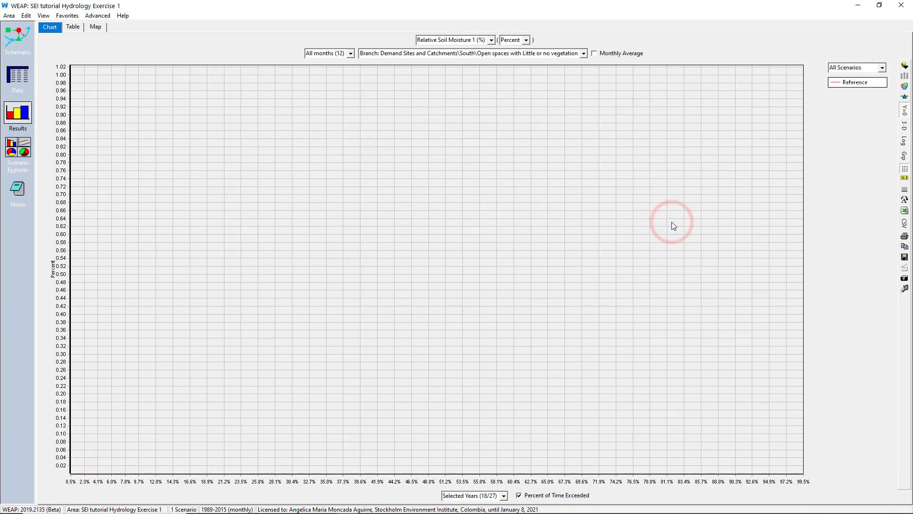
{"action": "left_click", "coordinate": [503, 496]}
{"action": "left_click", "coordinate": [461, 465]}
{"action": "left_click", "coordinate": [481, 53]}
{"action": "left_click", "coordinate": [432, 64]}
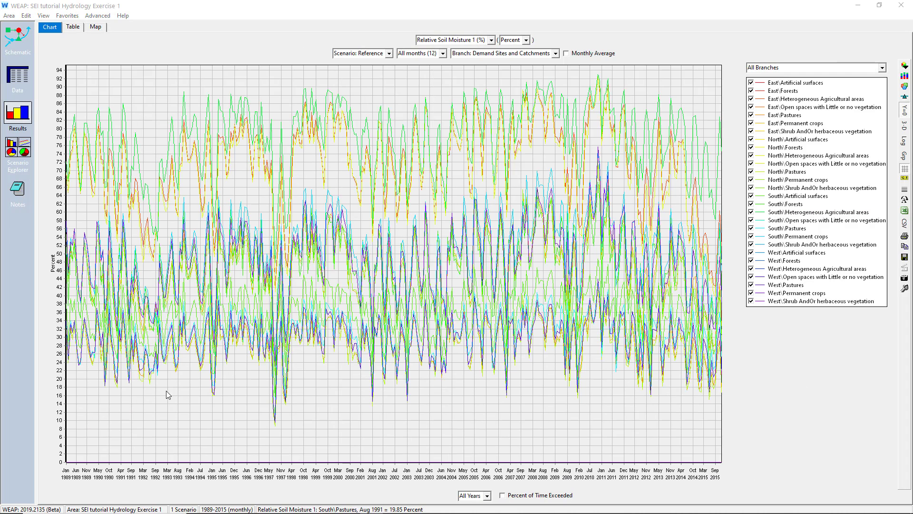
{"action": "left_click", "coordinate": [491, 40]}
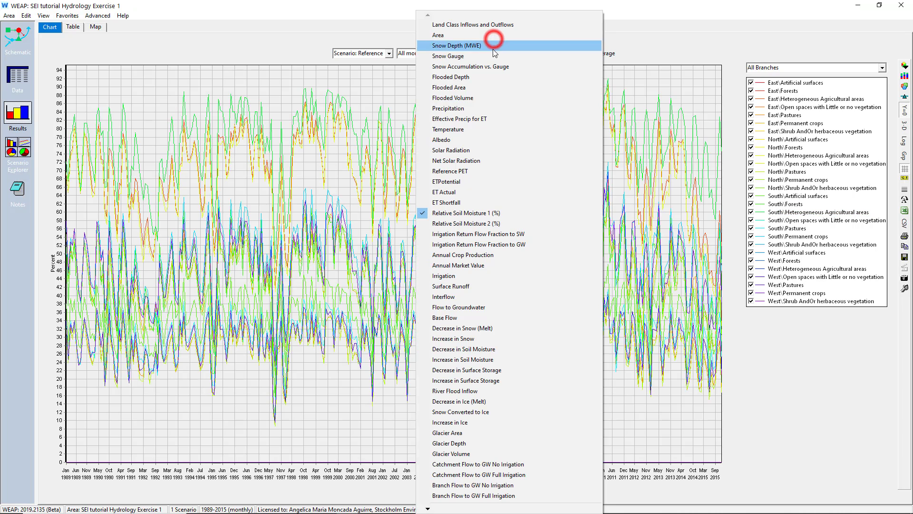
{"action": "left_click", "coordinate": [476, 223]}
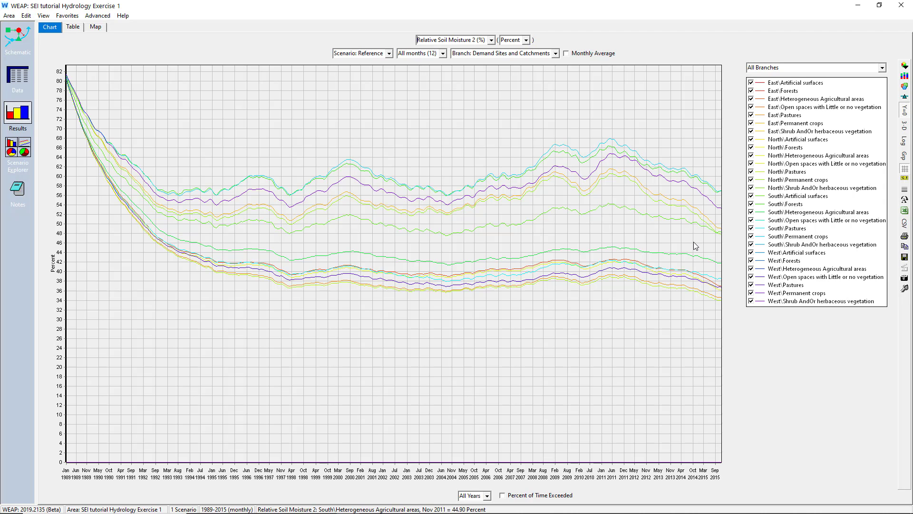
- Chart Land Class Inflows and Outflows for all catchments, then view the South, West, East and North catchments individually
{"action": "left_click", "coordinate": [490, 40]}
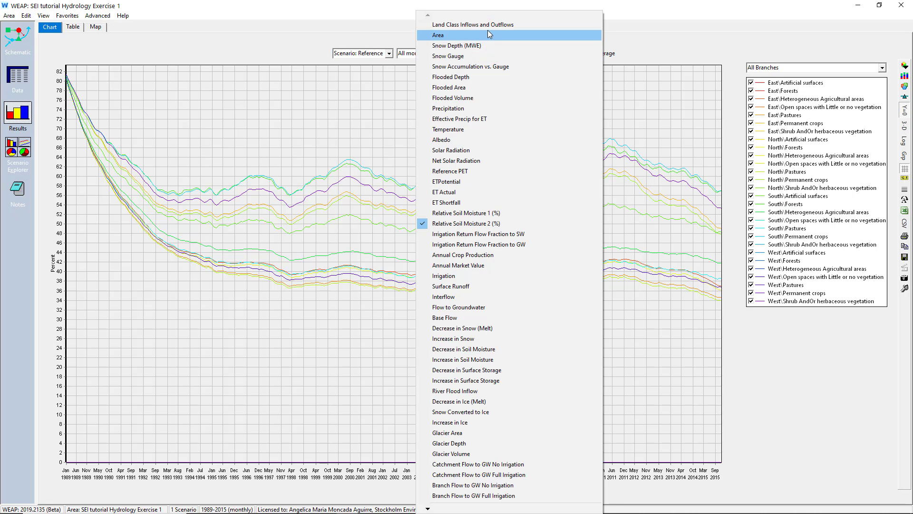
{"action": "left_click", "coordinate": [487, 25]}
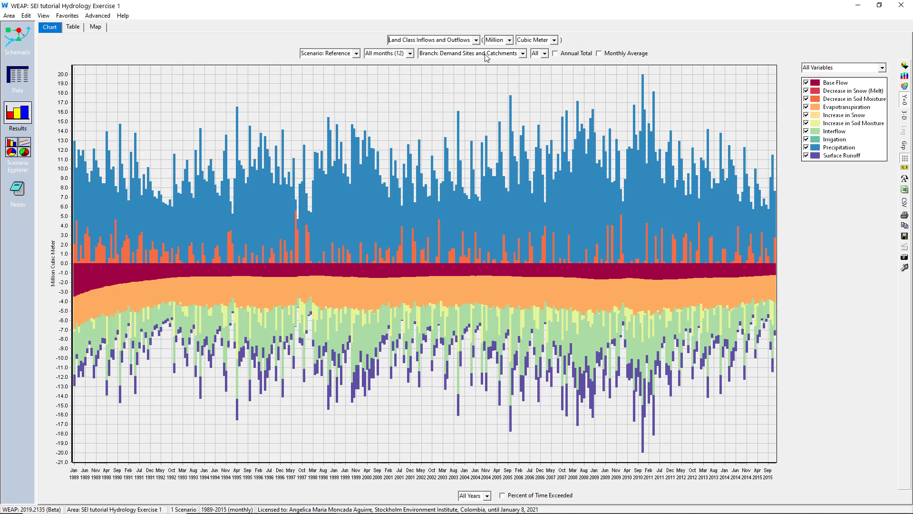
{"action": "left_click", "coordinate": [470, 54]}
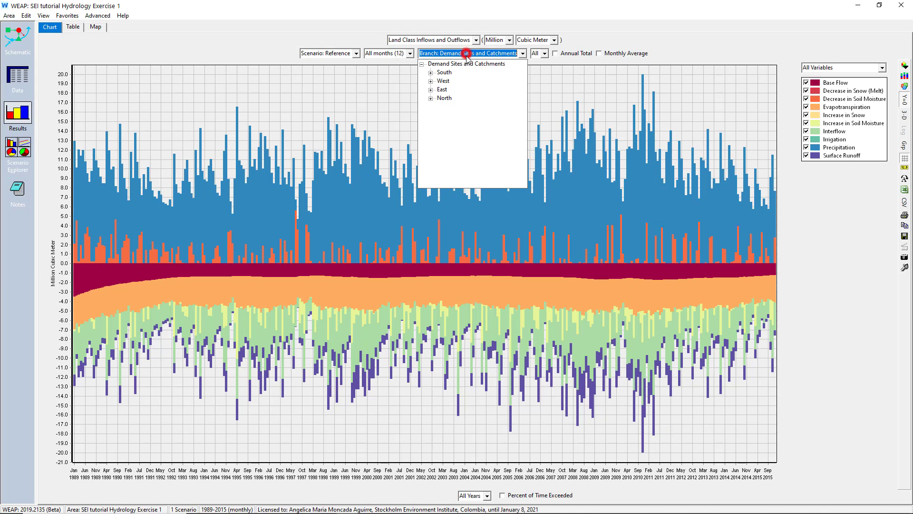
{"action": "left_click", "coordinate": [449, 78]}
{"action": "left_click", "coordinate": [444, 53]}
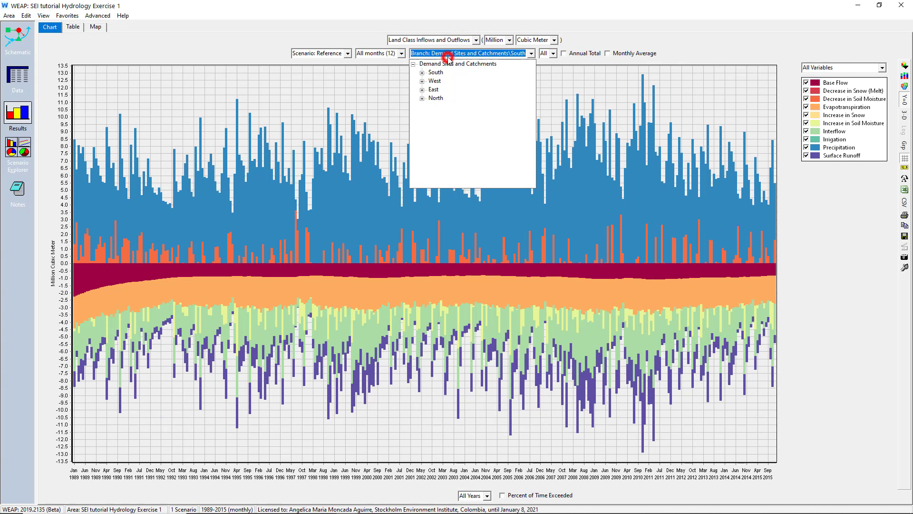
{"action": "left_click", "coordinate": [436, 81]}
{"action": "left_click", "coordinate": [436, 53]}
{"action": "left_click", "coordinate": [436, 80]}
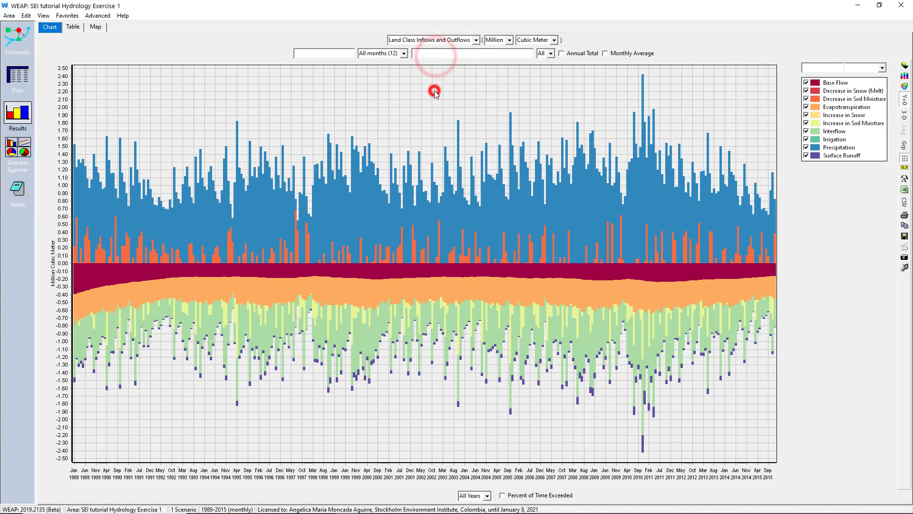
{"action": "left_click", "coordinate": [436, 53]}
{"action": "left_click", "coordinate": [436, 98]}
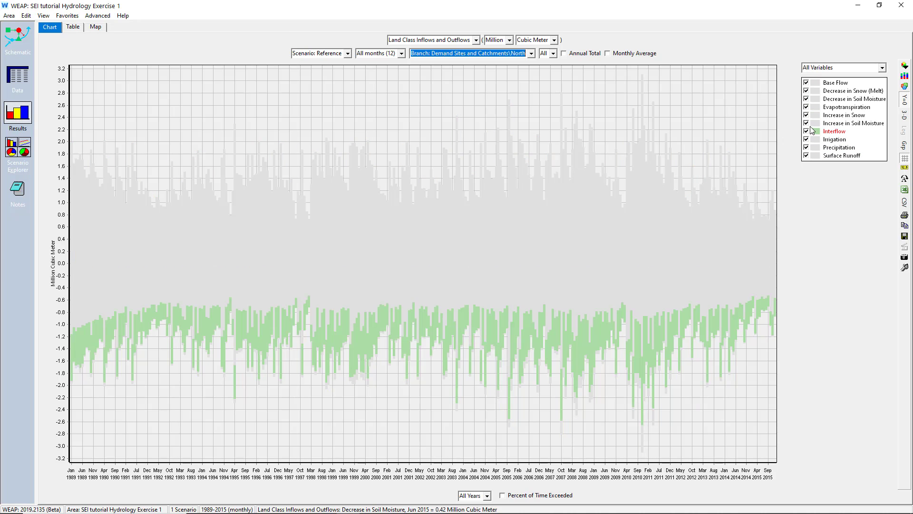
- Save a version of the area with the comment "Hydrological model tutorial" and check it in the list of saved versions
{"action": "left_click", "coordinate": [9, 15]}
{"action": "left_click", "coordinate": [19, 85]}
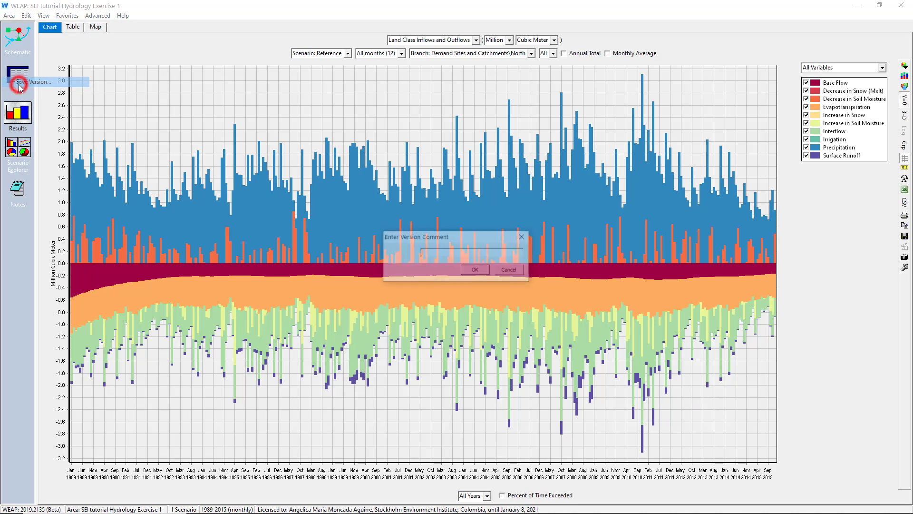
{"action": "type", "text": "Hyd"}
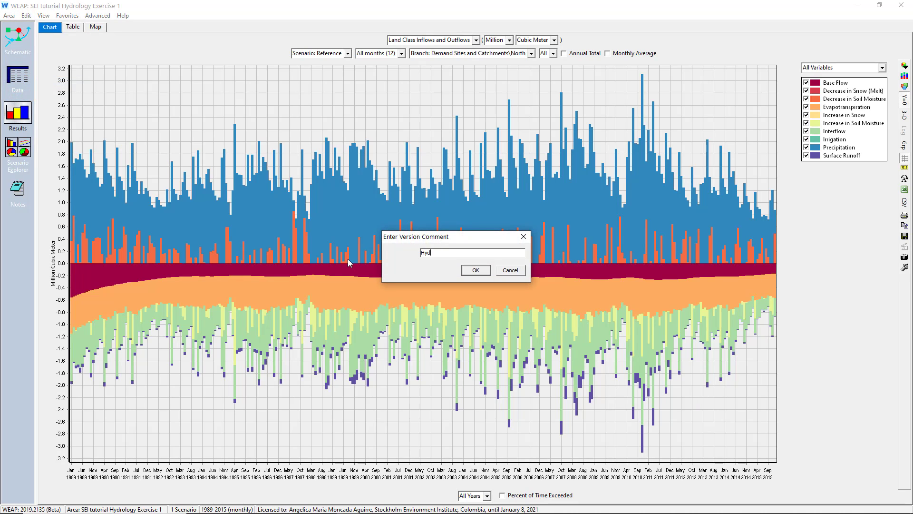
{"action": "type", "text": "rological model tutorial"}
{"action": "key", "text": "Return"}
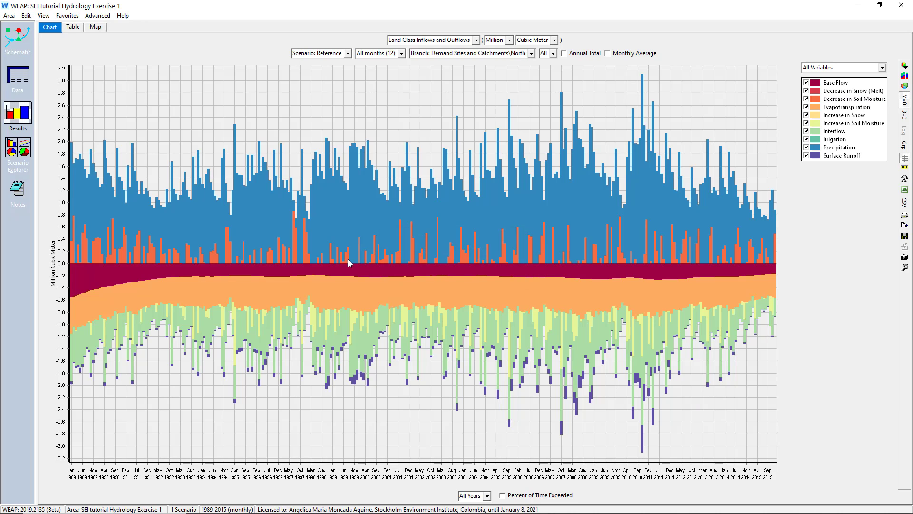
{"action": "left_click", "coordinate": [9, 15]}
{"action": "mouse_move", "coordinate": [41, 94]}
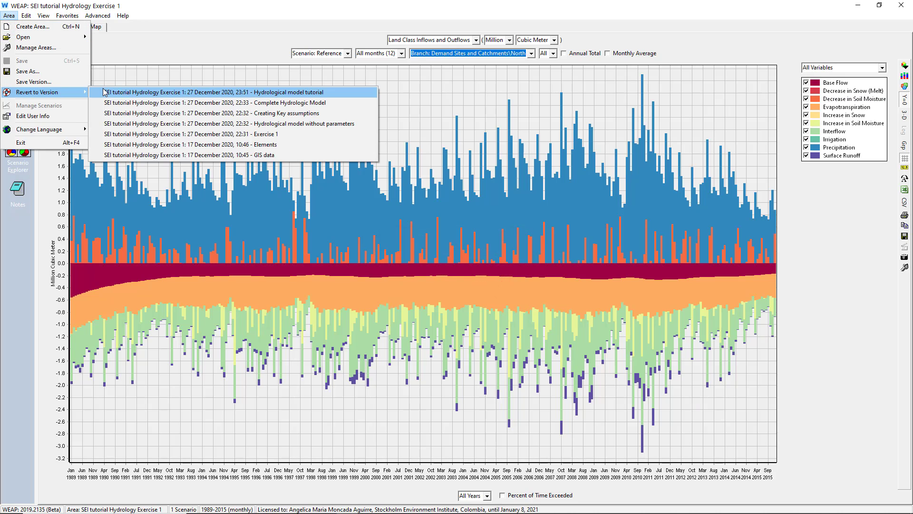
- Revert the area to the saved version "Complete Hydrologic Model" and recalculate its results
{"action": "left_click", "coordinate": [289, 102]}
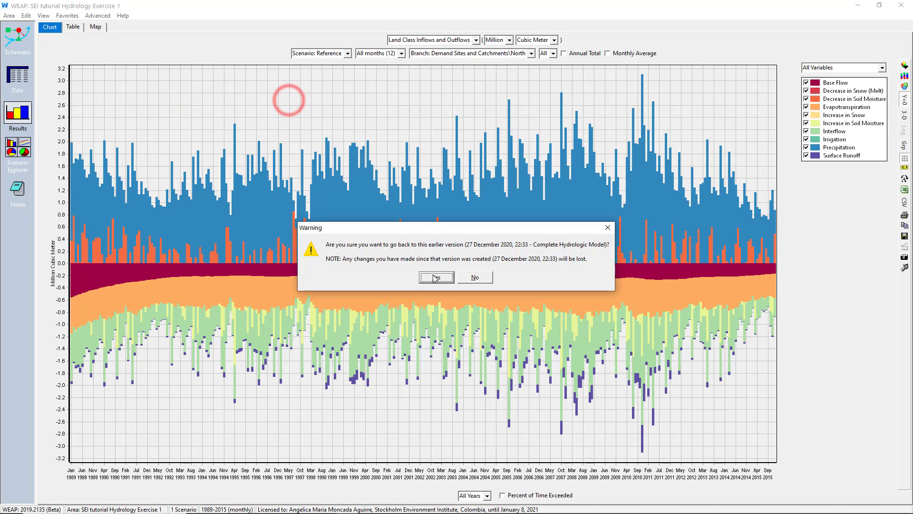
{"action": "left_click", "coordinate": [433, 276]}
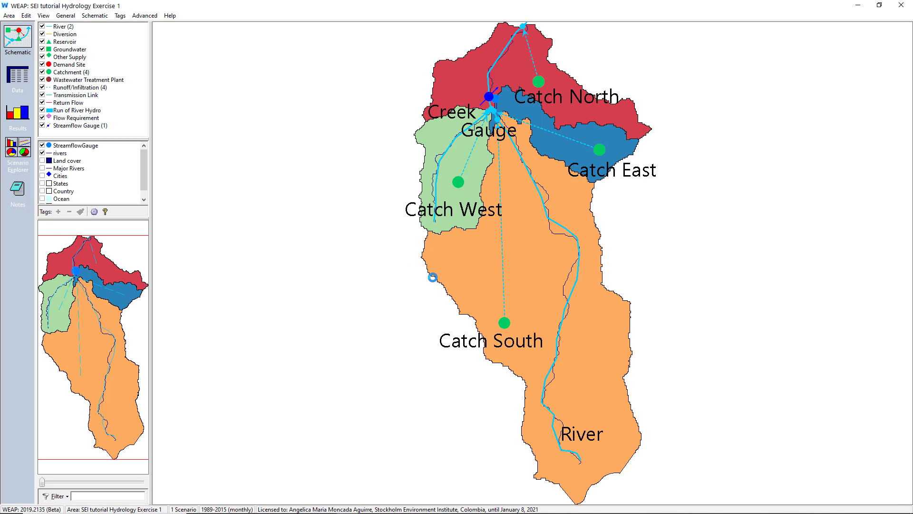
{"action": "left_click", "coordinate": [17, 114]}
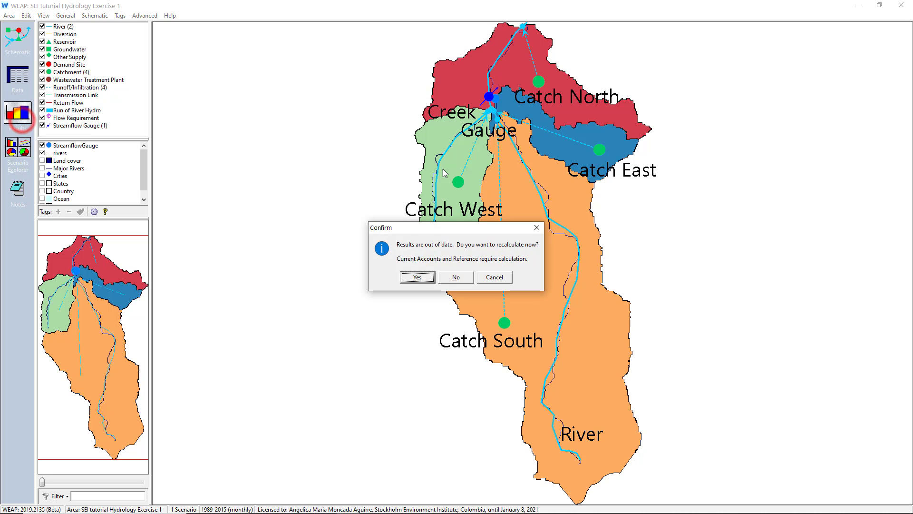
{"action": "left_click", "coordinate": [417, 280]}
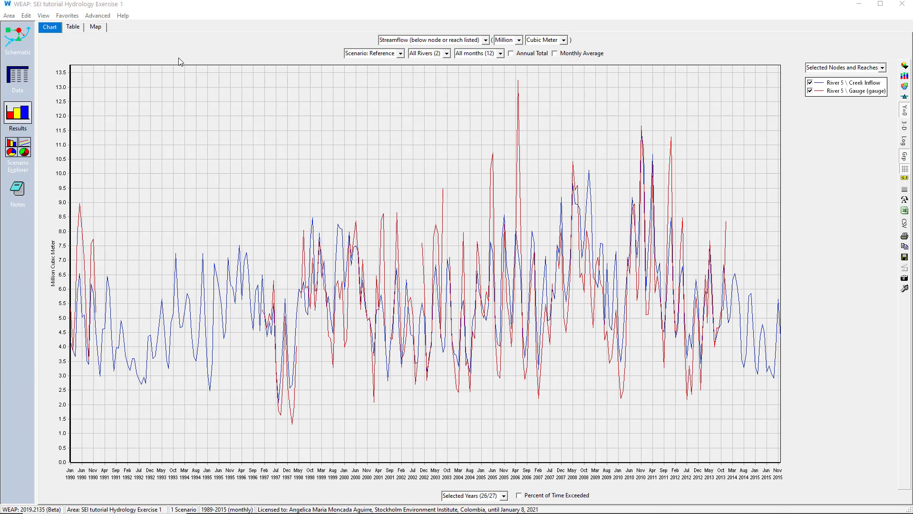
- View the favorite charts Annual total and Land Class Inflows and Outflows for East, North, South and West
{"action": "left_click", "coordinate": [64, 16]}
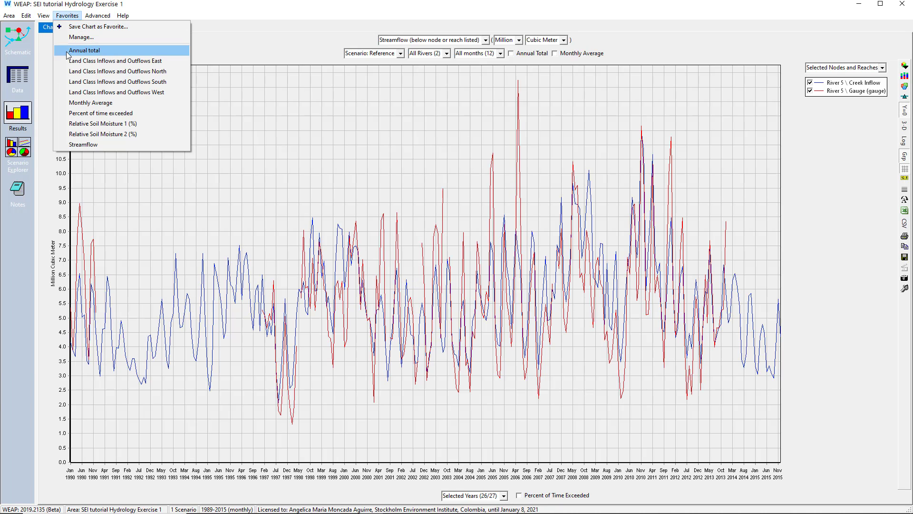
{"action": "left_click", "coordinate": [69, 42]}
{"action": "left_click", "coordinate": [68, 16]}
{"action": "left_click", "coordinate": [103, 60]}
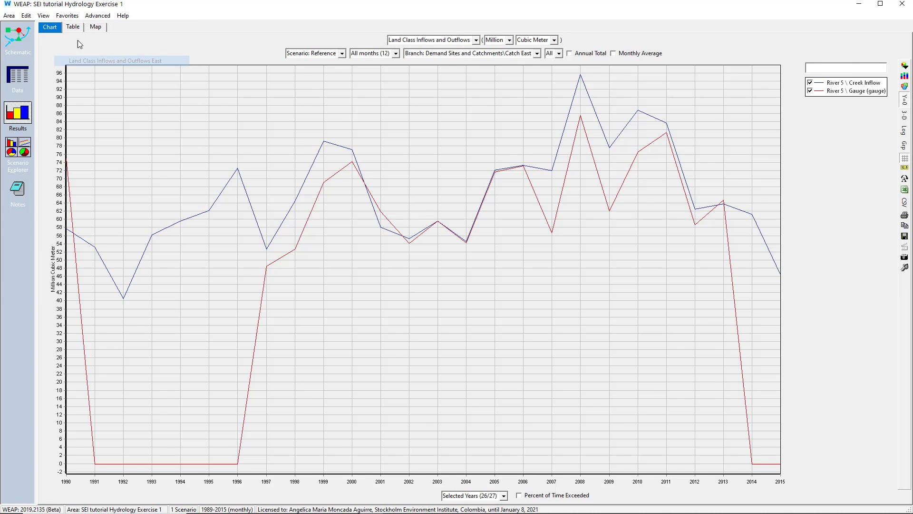
{"action": "left_click", "coordinate": [67, 15]}
{"action": "left_click", "coordinate": [102, 72]}
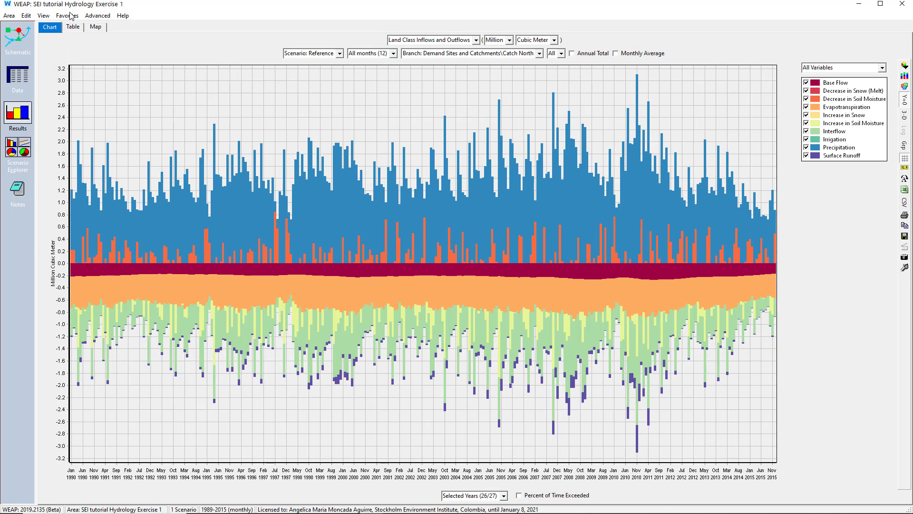
{"action": "left_click", "coordinate": [68, 16]}
{"action": "left_click", "coordinate": [89, 81]}
{"action": "left_click", "coordinate": [68, 16]}
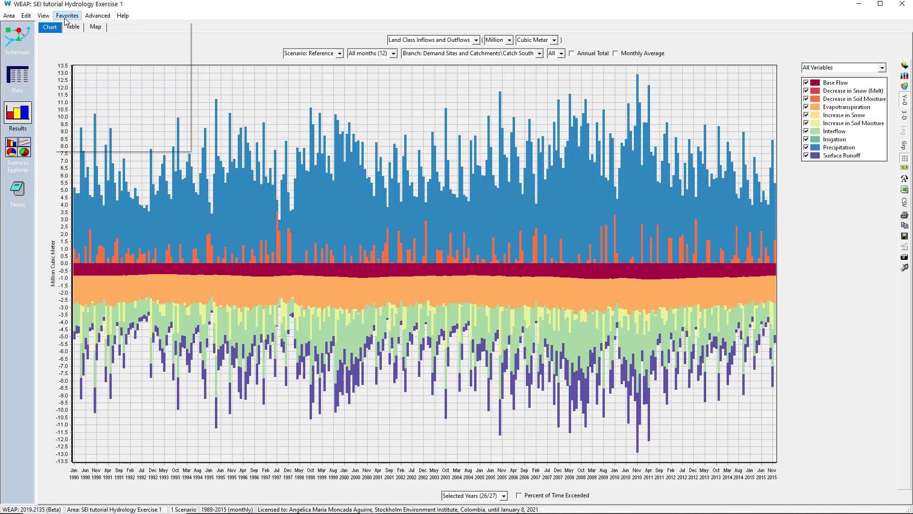
{"action": "left_click", "coordinate": [91, 92]}
- View the favorite streamflow charts Monthly Average and Percent of time exceeded
{"action": "left_click", "coordinate": [67, 16]}
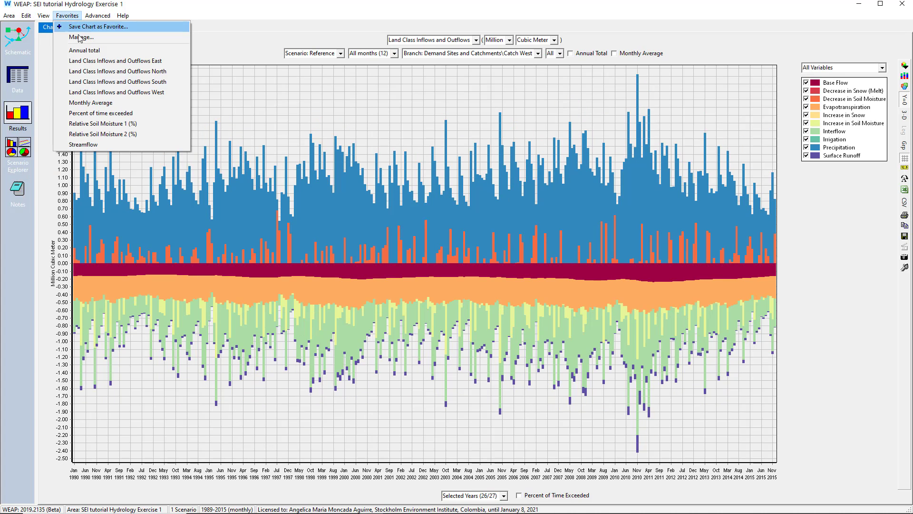
{"action": "left_click", "coordinate": [90, 102]}
{"action": "left_click", "coordinate": [68, 16]}
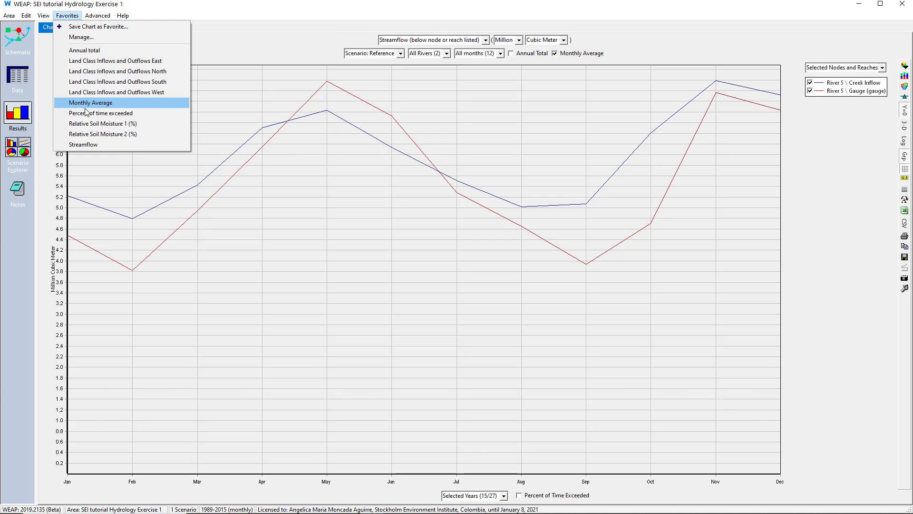
{"action": "left_click", "coordinate": [91, 113]}
- View the favorite charts Relative Soil Moisture 1 (%), Relative Soil Moisture 2 (%) and Streamflow
{"action": "left_click", "coordinate": [73, 18]}
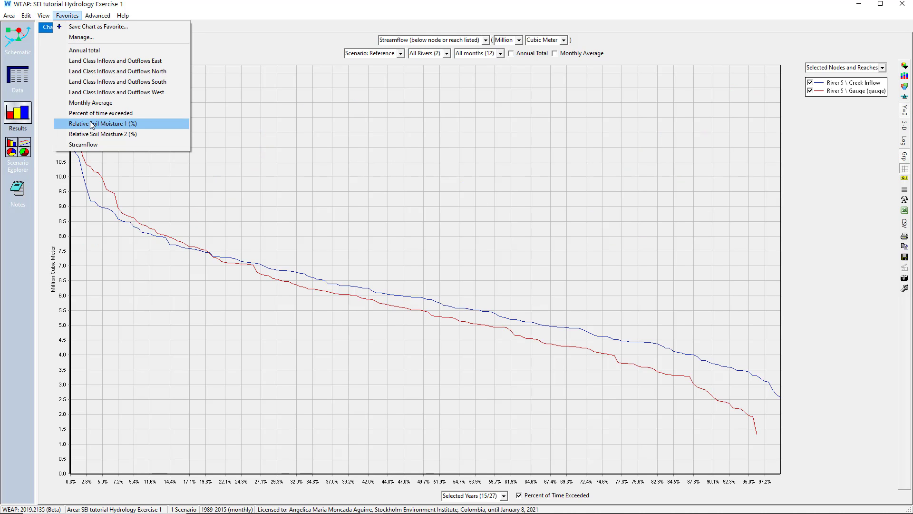
{"action": "left_click", "coordinate": [90, 122]}
{"action": "left_click", "coordinate": [67, 16]}
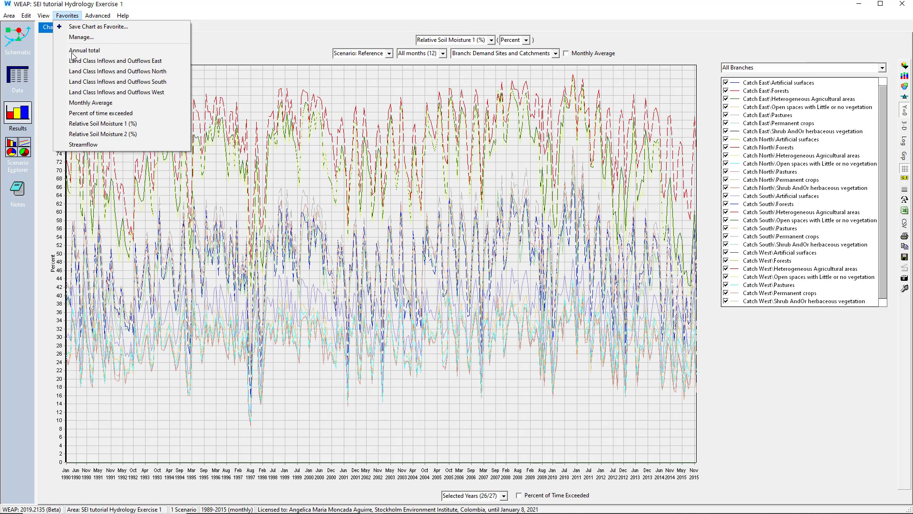
{"action": "left_click", "coordinate": [92, 133]}
{"action": "left_click", "coordinate": [76, 17]}
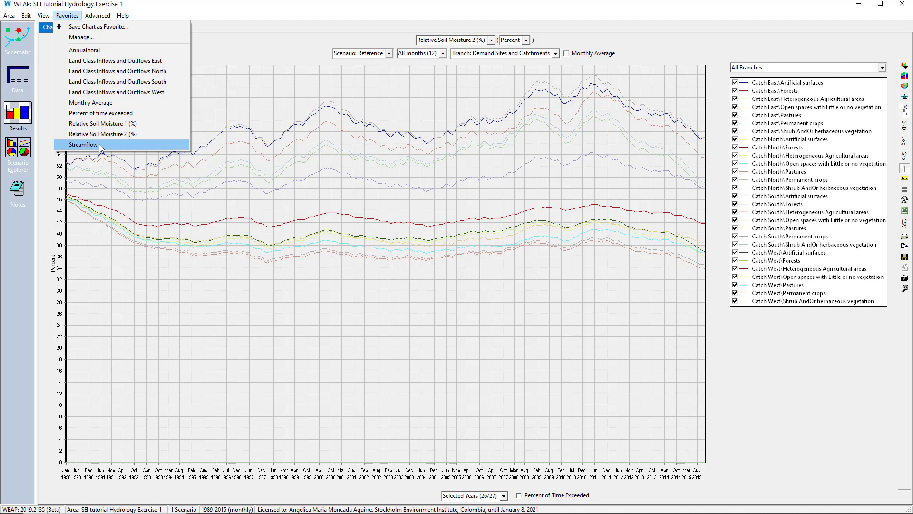
{"action": "left_click", "coordinate": [99, 144]}
- Show the overview of all favorite charts in the Scenario Explorer with the scenario taken from each favorite
{"action": "left_click", "coordinate": [31, 150]}
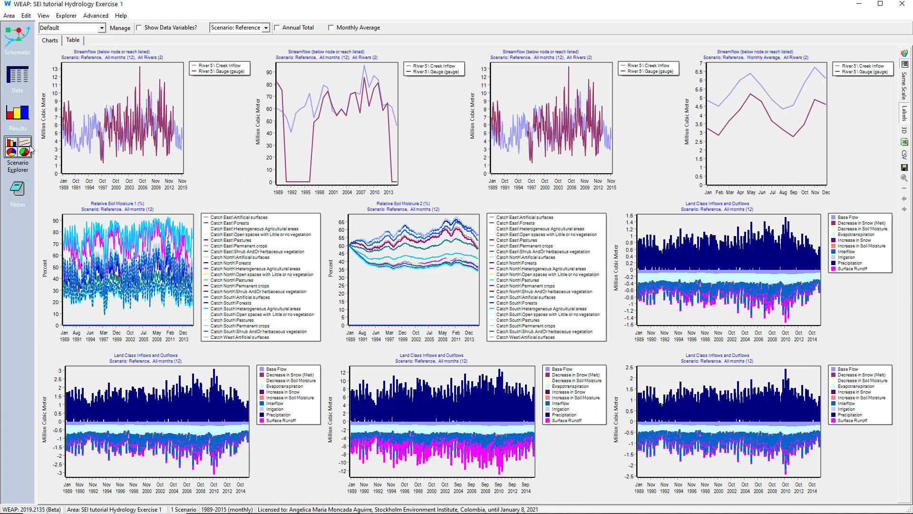
{"action": "left_click", "coordinate": [225, 28]}
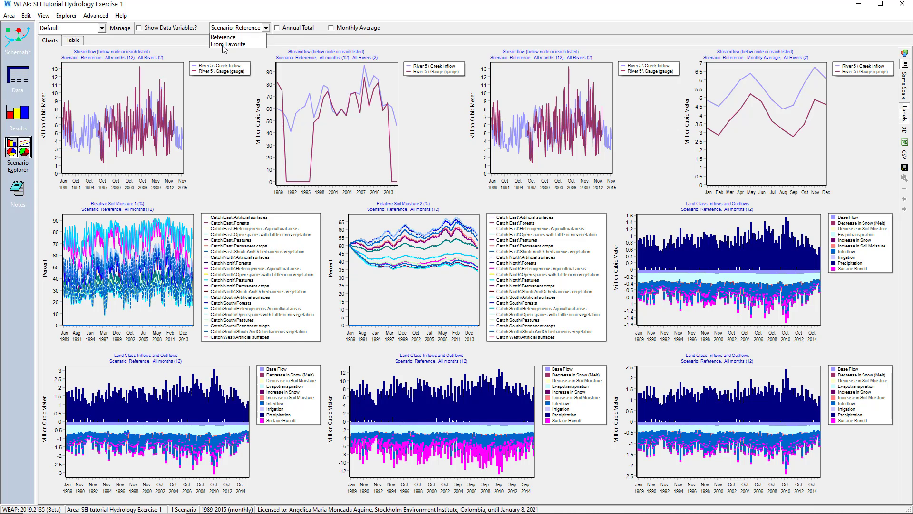
{"action": "left_click", "coordinate": [224, 44]}
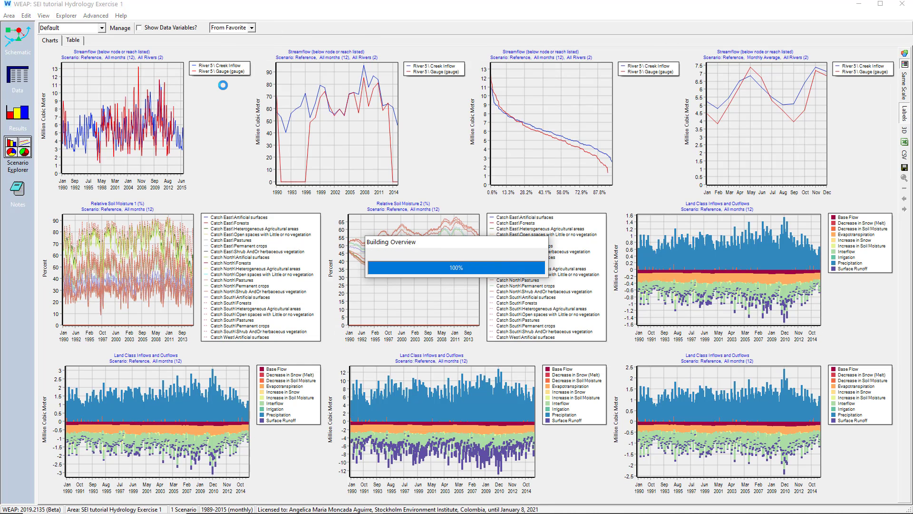